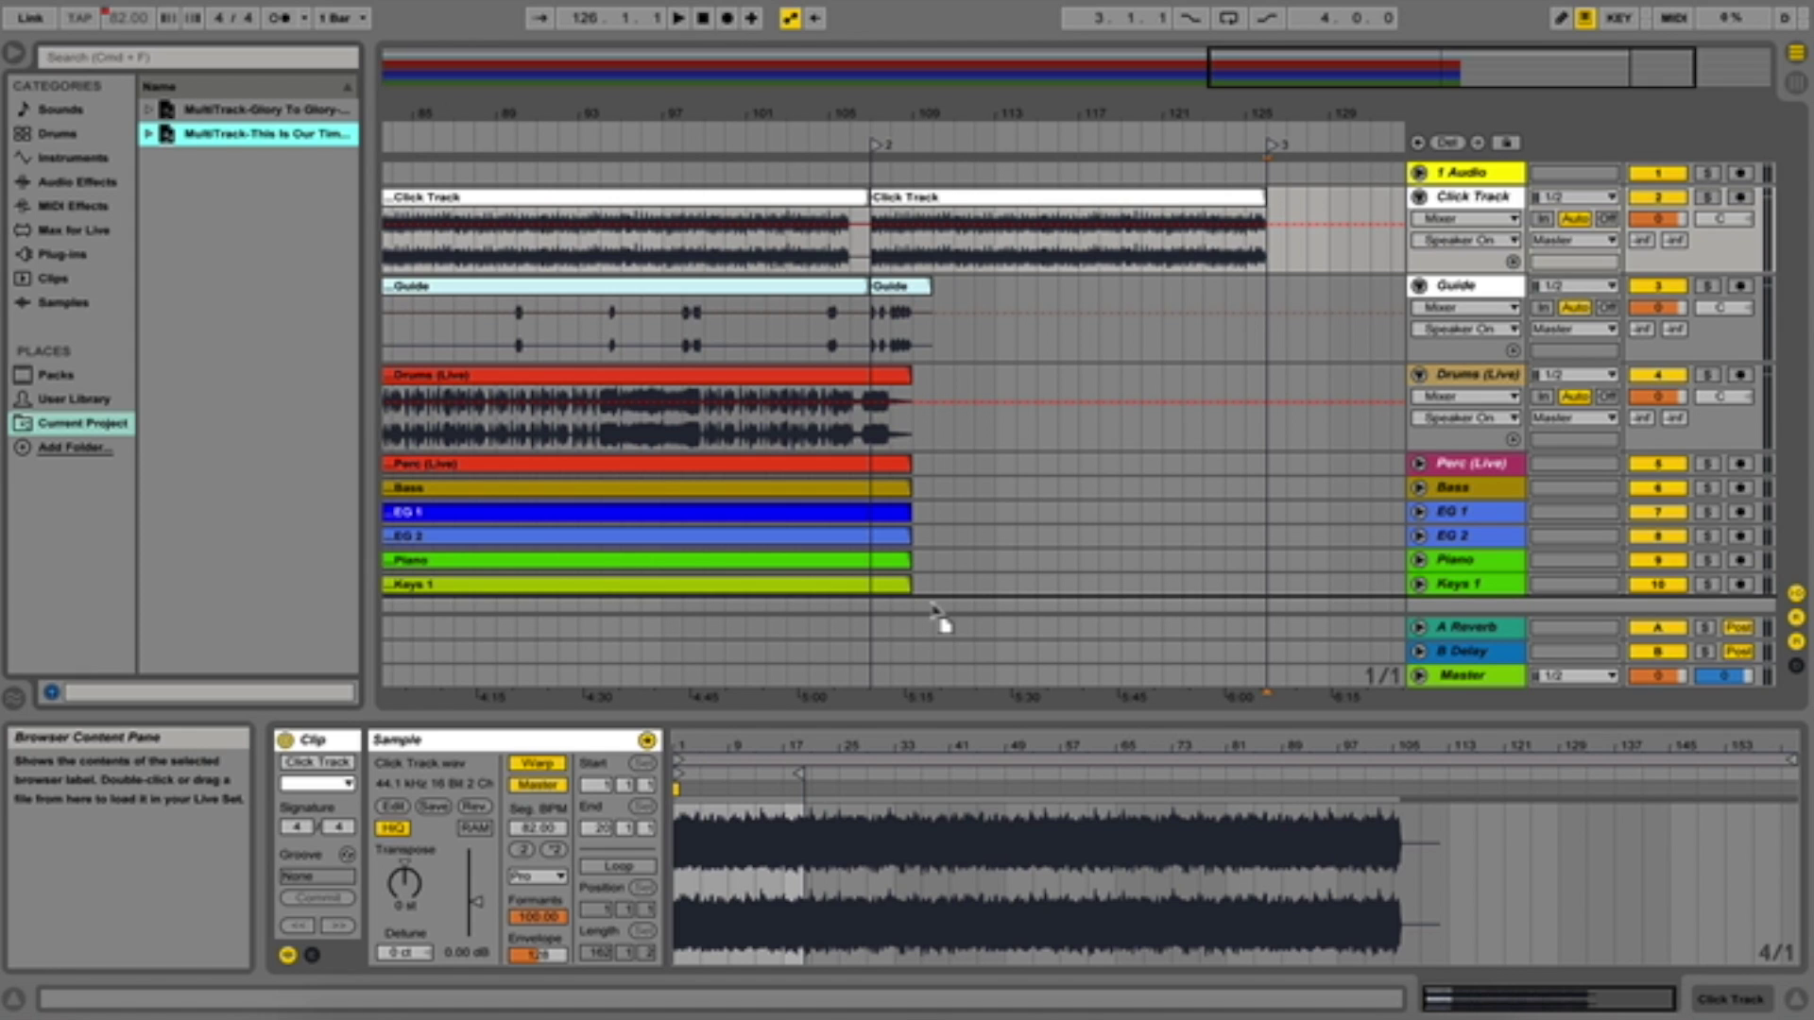
Move all 23 clips of the second song, from Click Track through Choir, to bar 129, past locator 3
scroll(930, 605, down, 10)
click(931, 604)
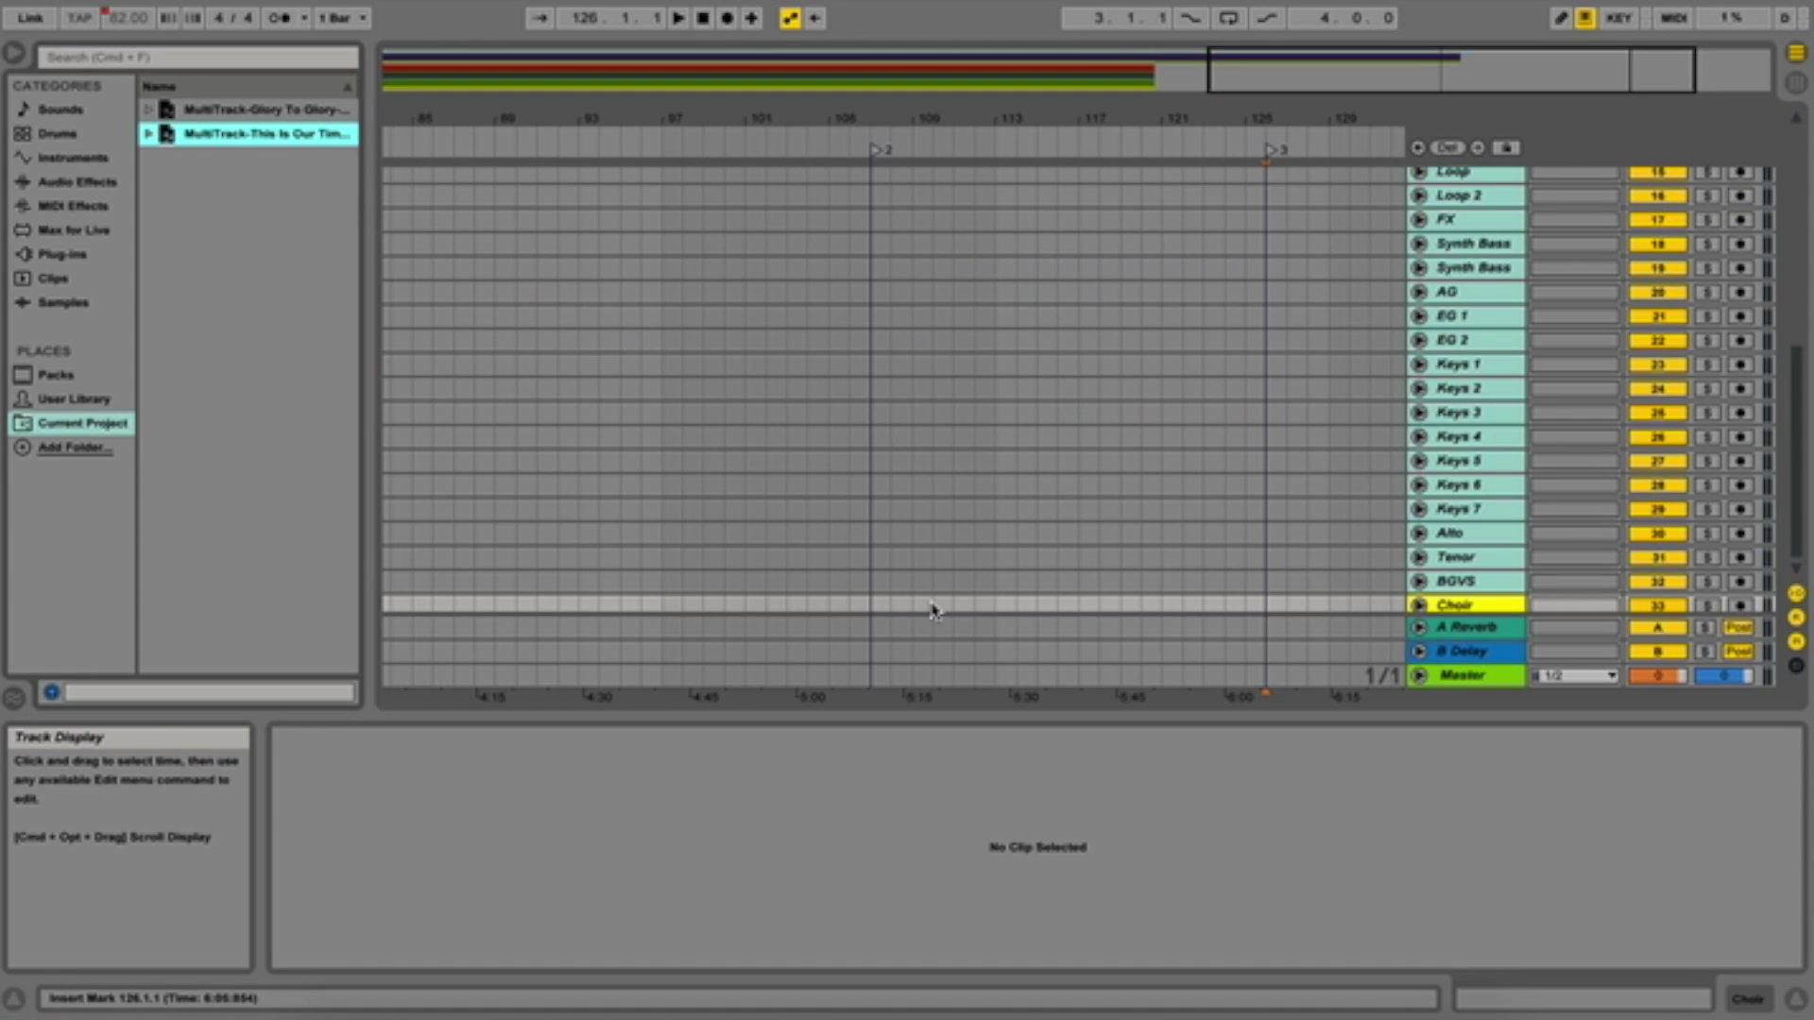
scroll(966, 440, right, 1)
scroll(965, 440, left, 15)
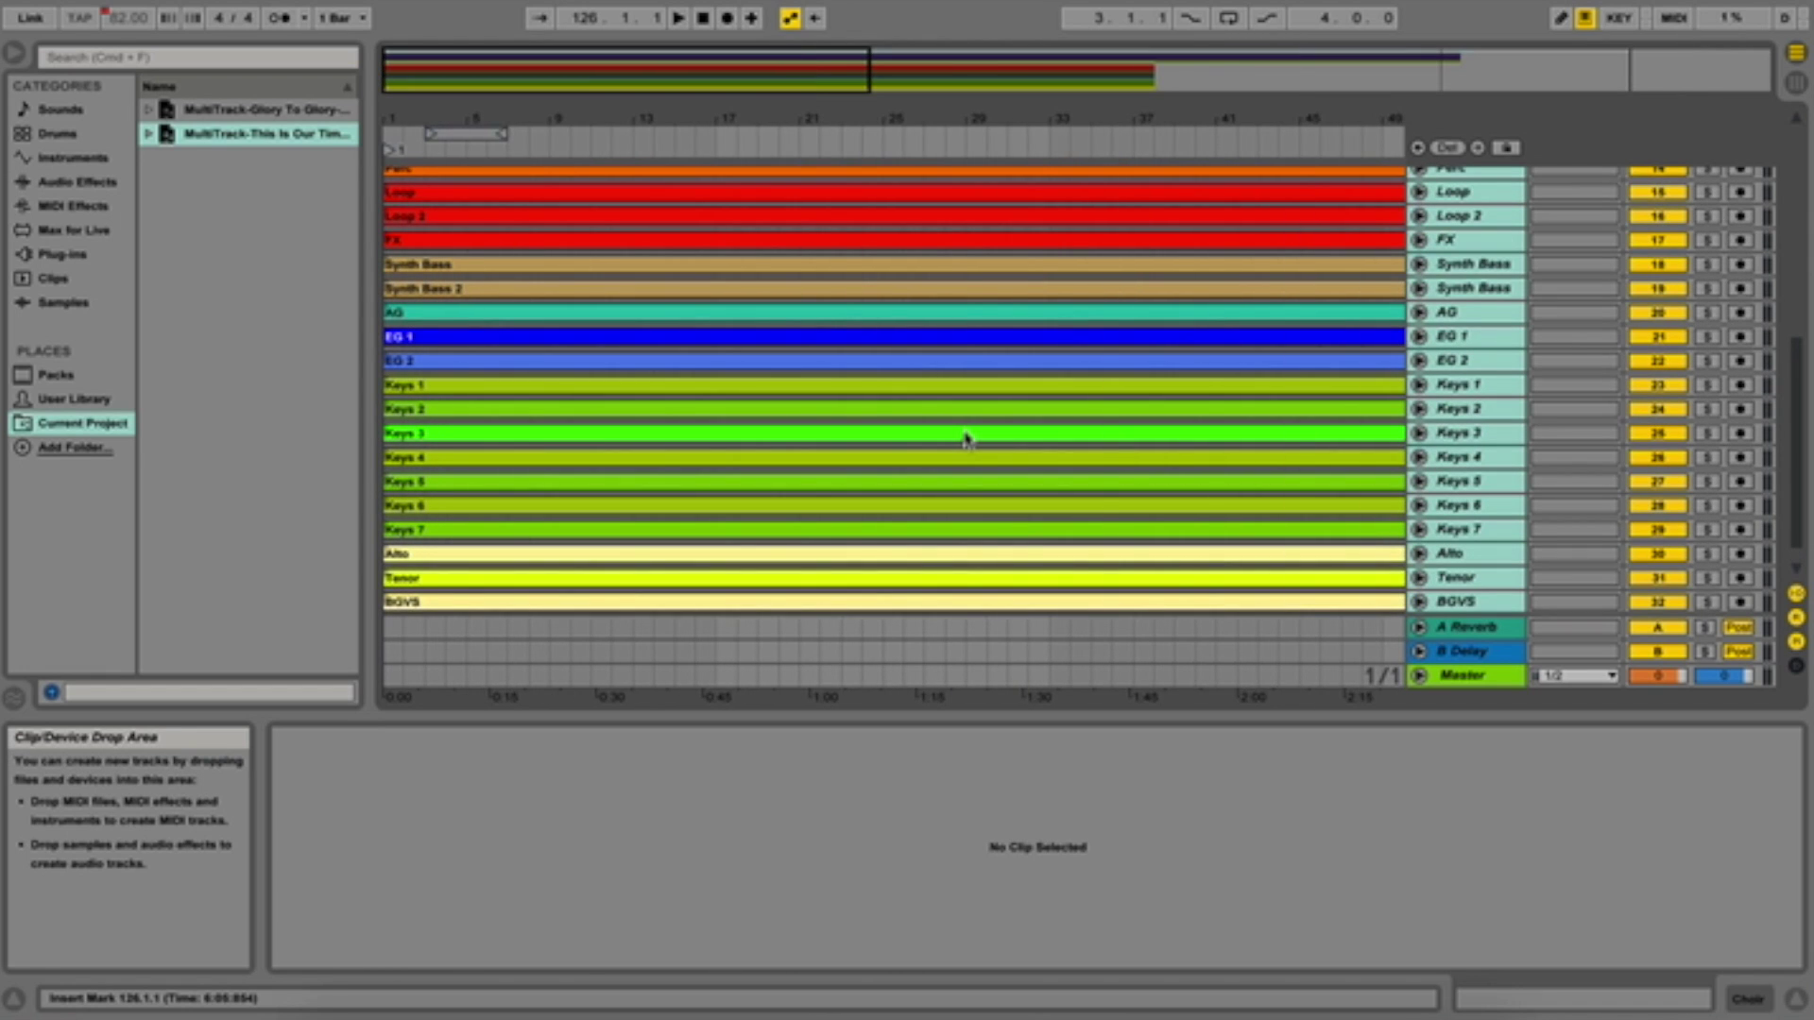
double_click(1025, 72)
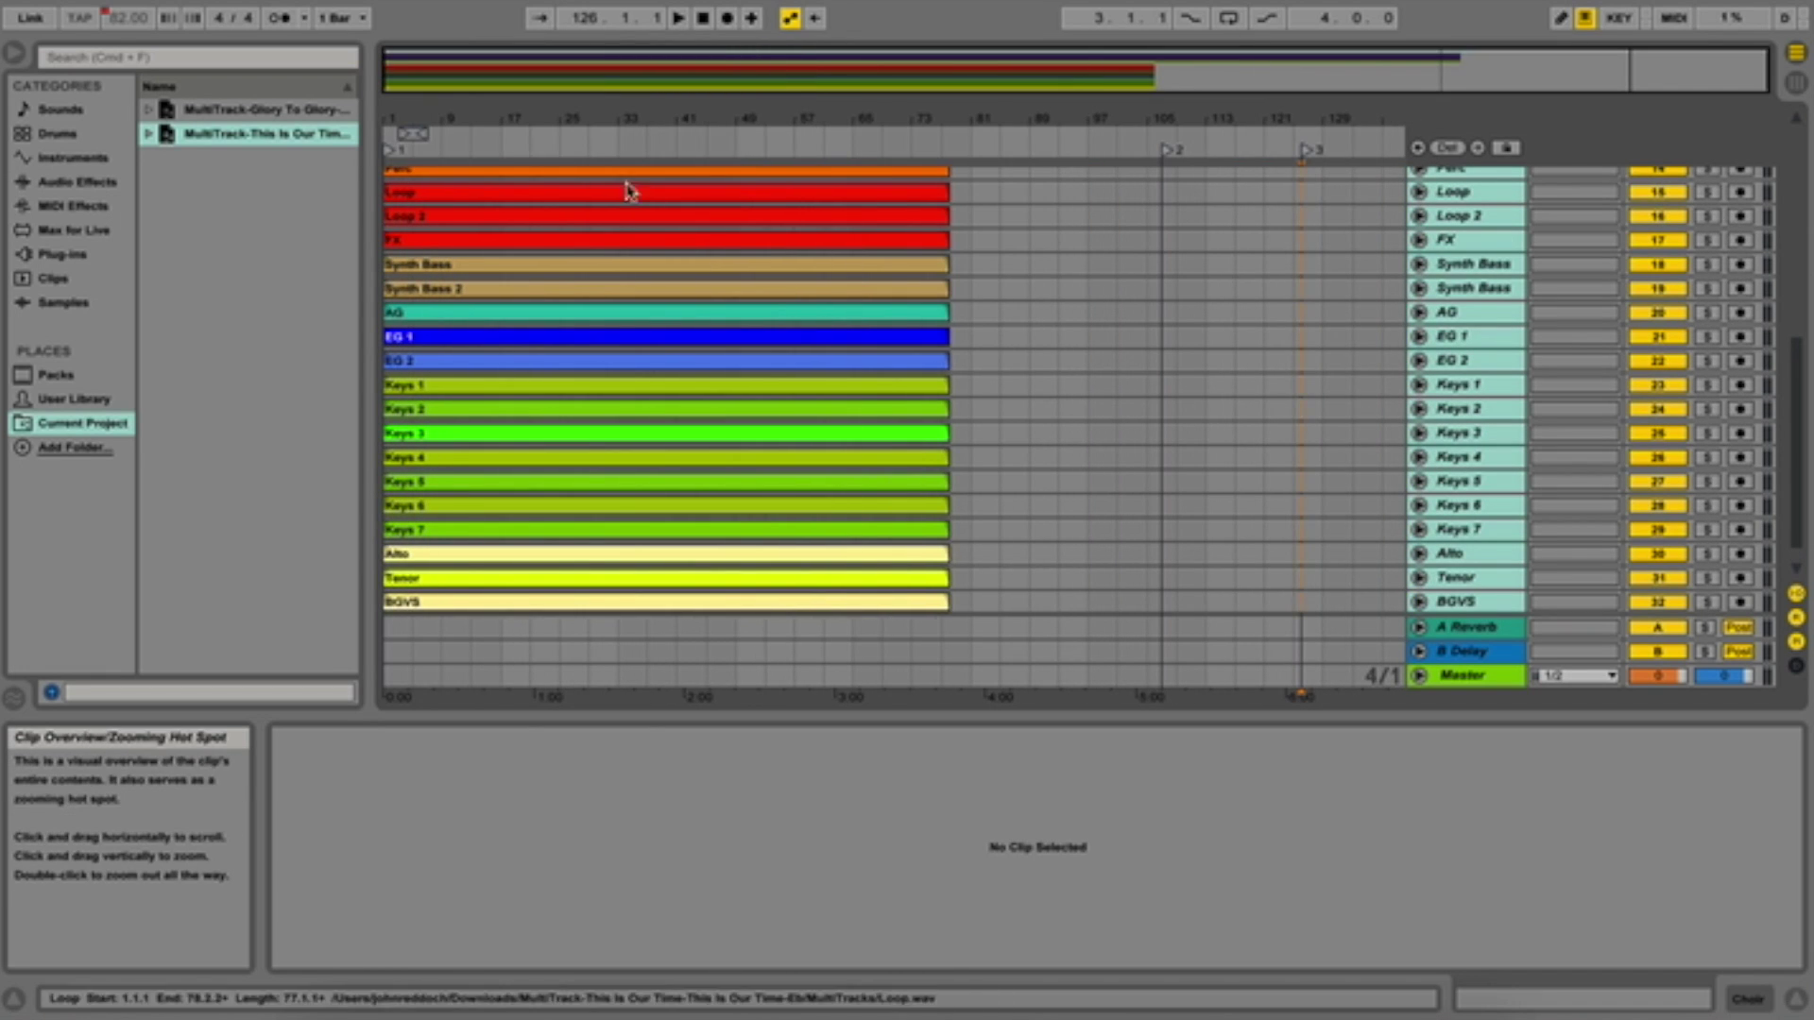
scroll(631, 192, up, 8)
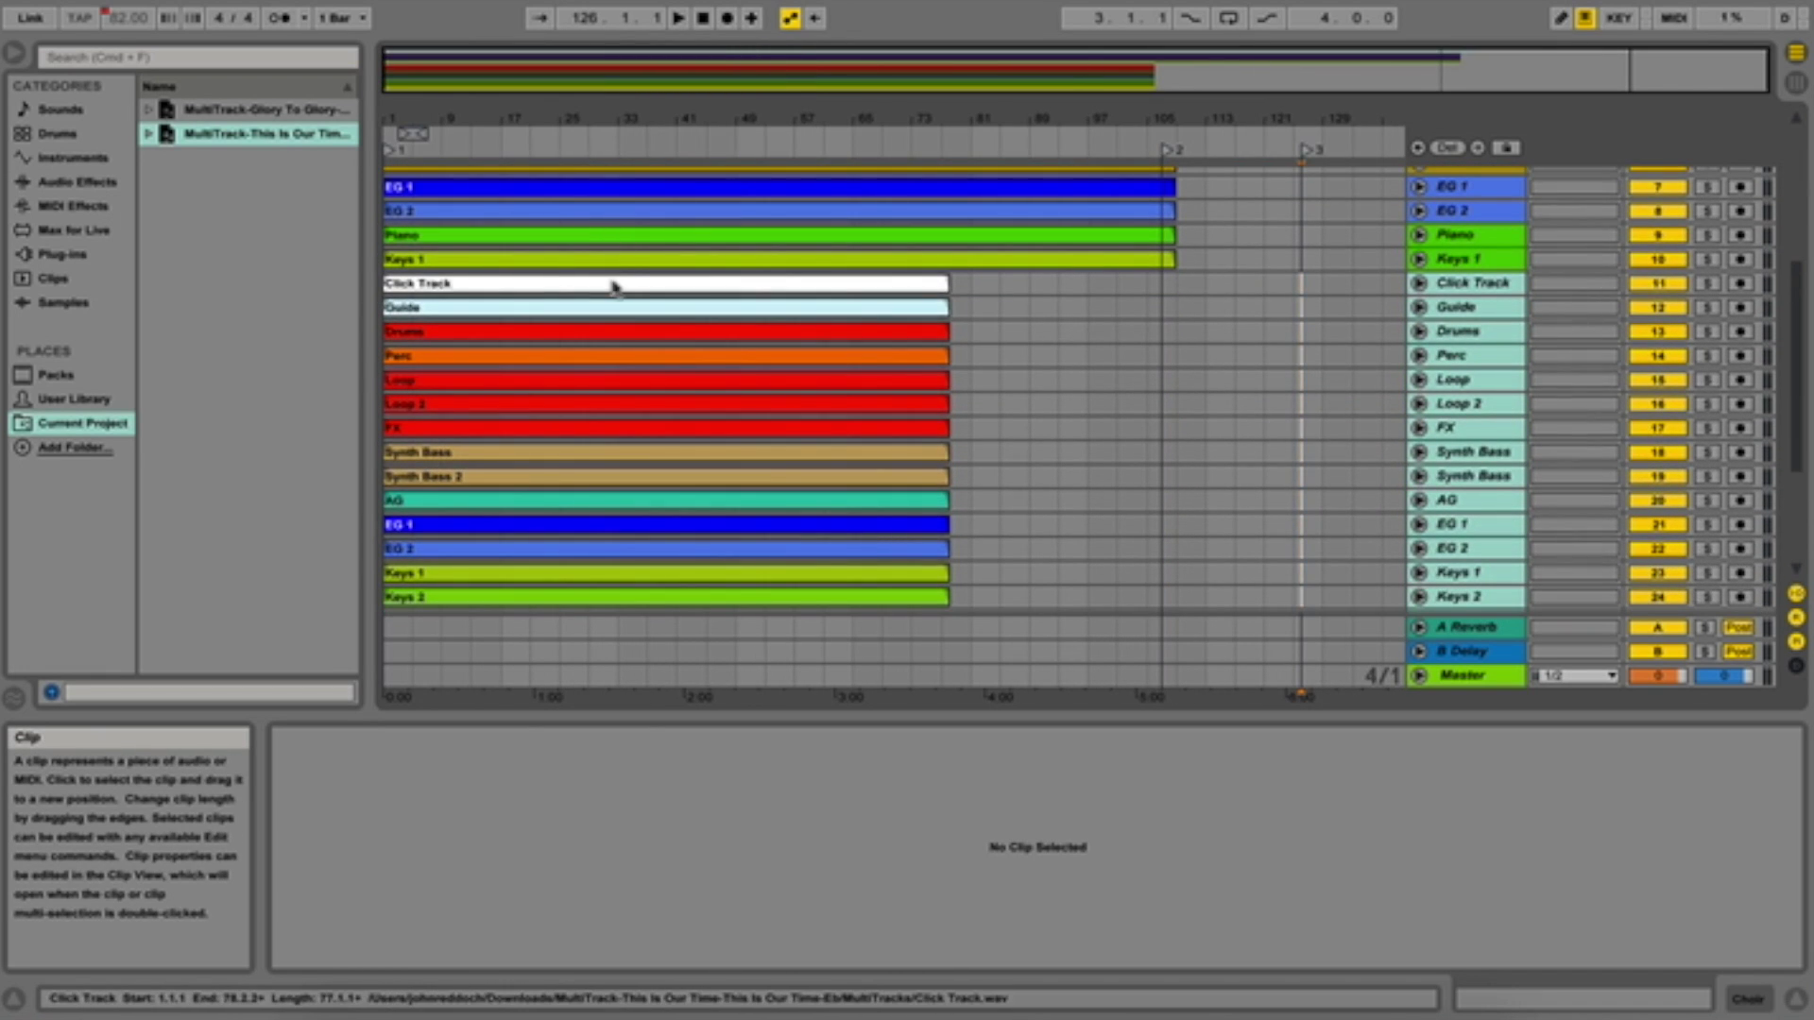
click(612, 285)
scroll(608, 292, down, 9)
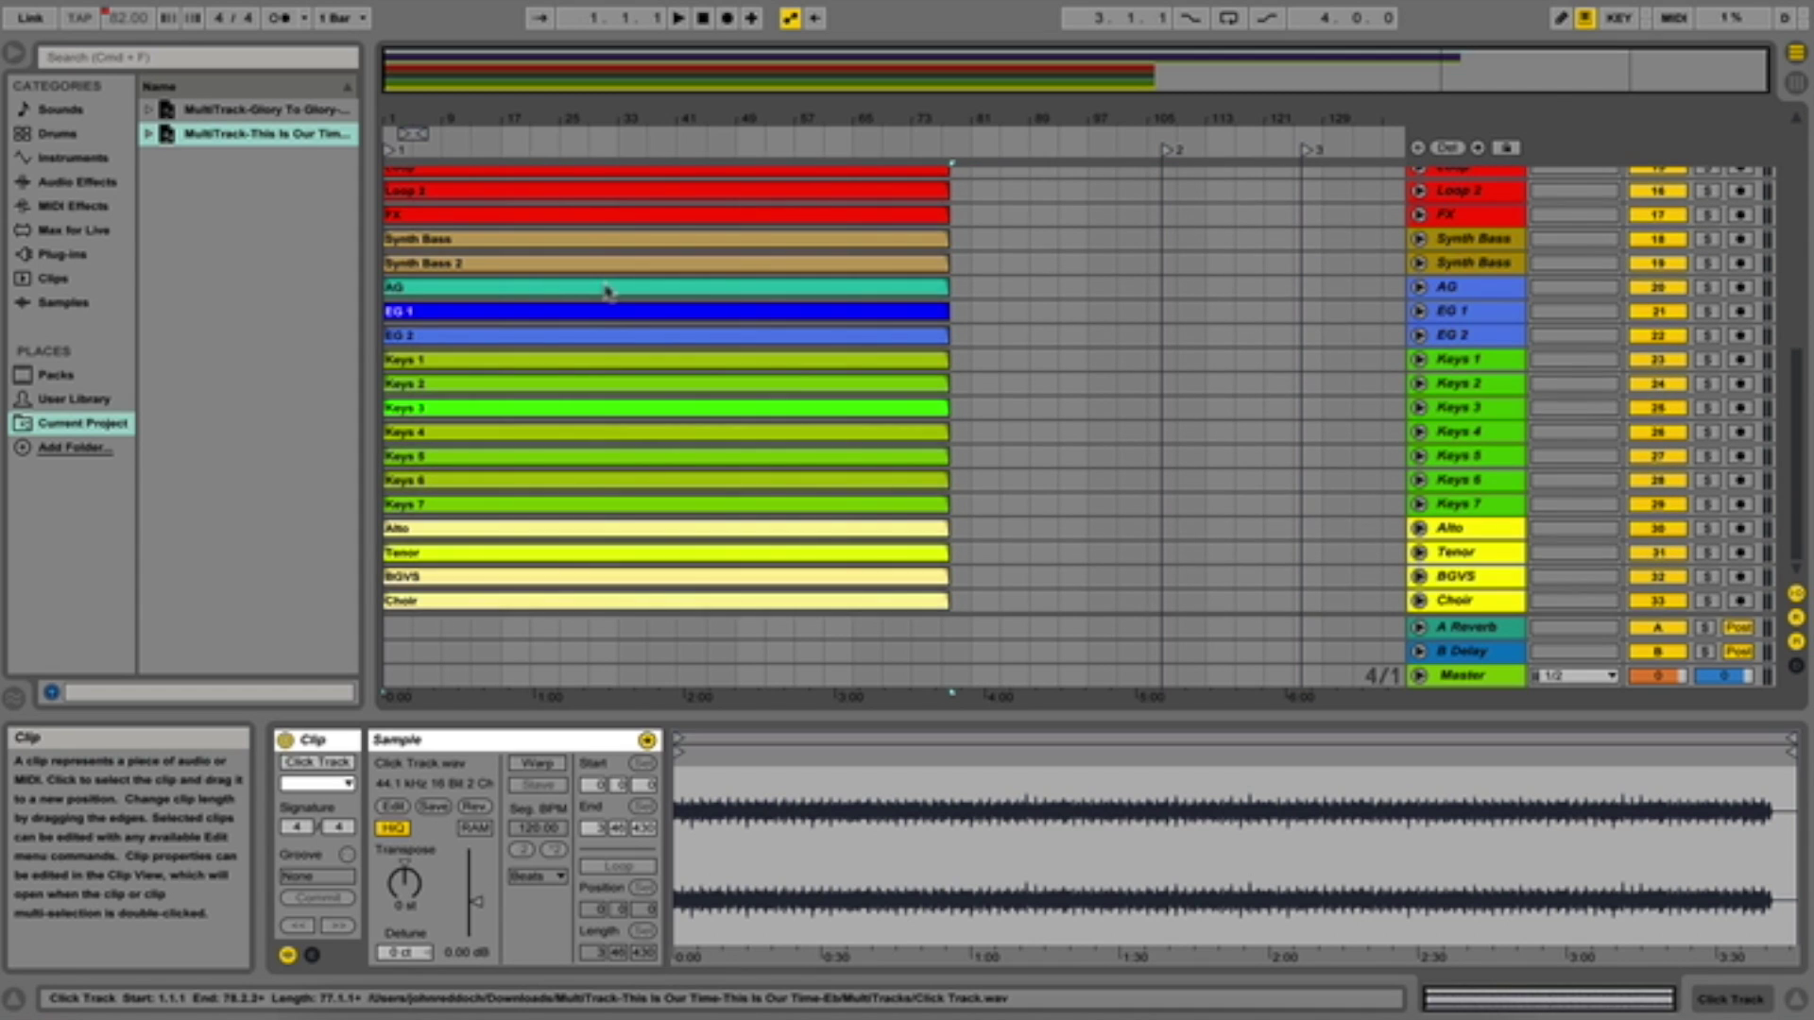
shift+click(527, 603)
scroll(491, 529, up, 10)
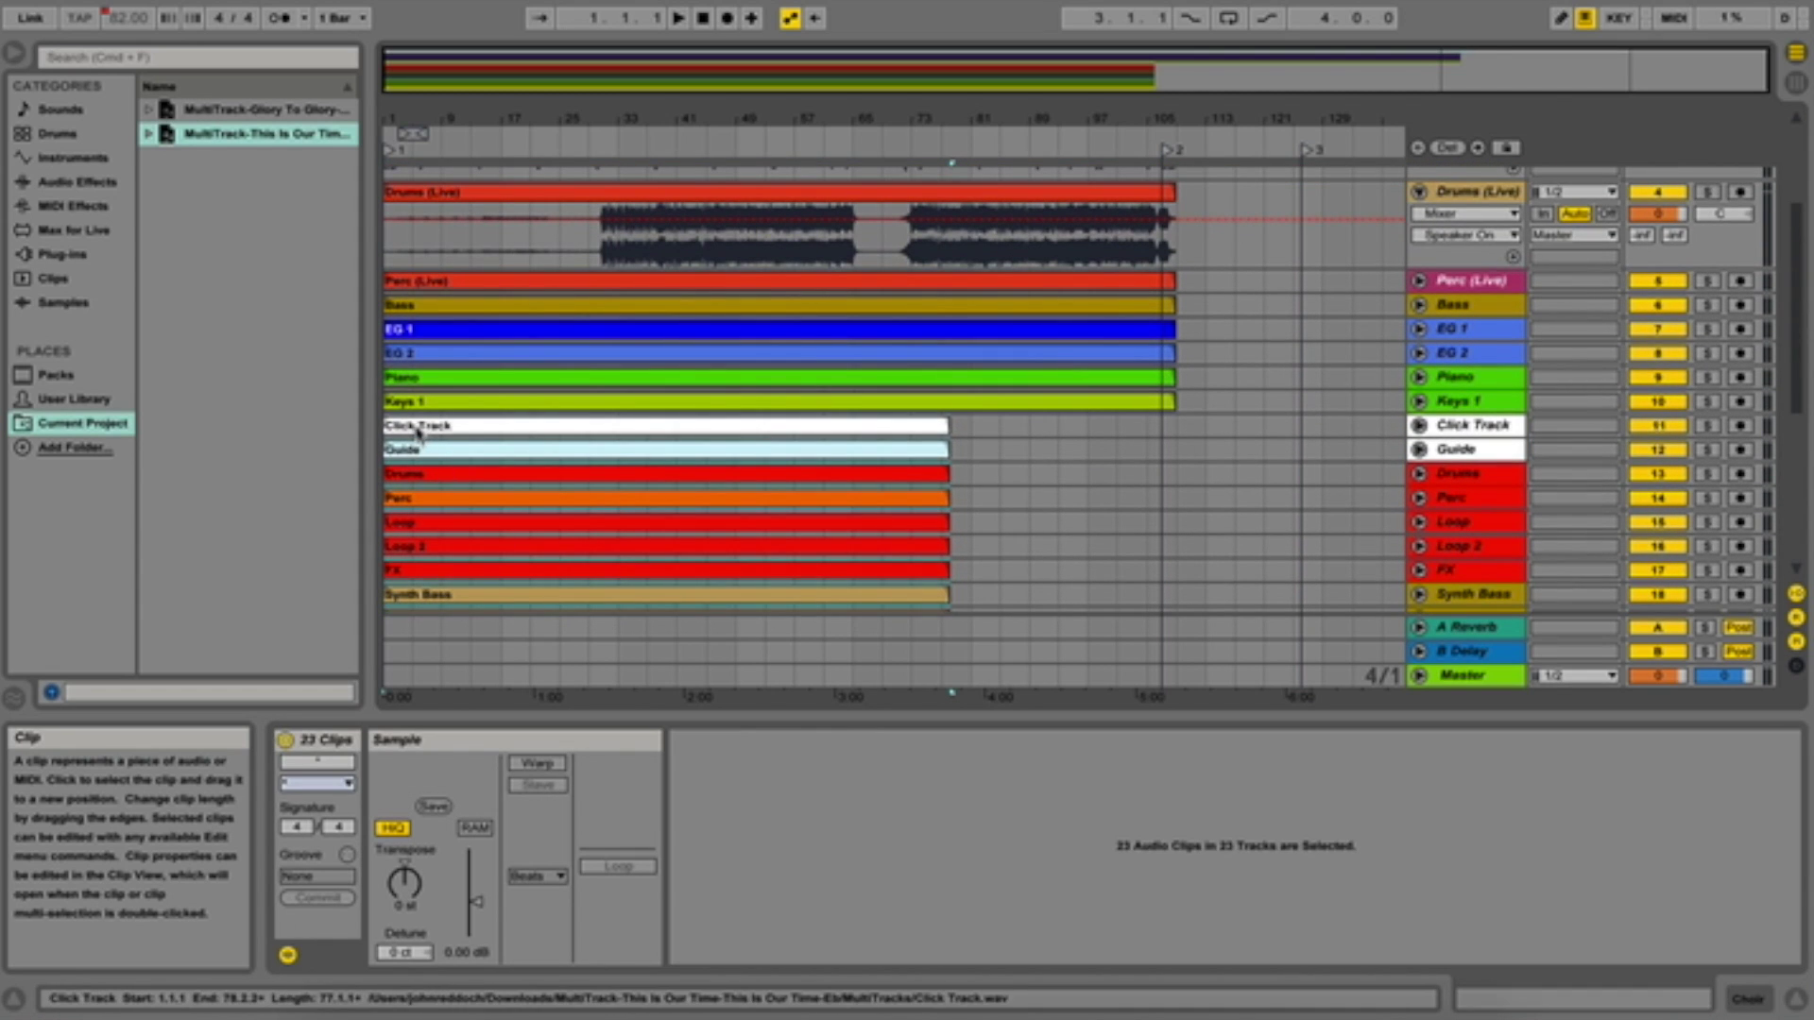
mouse_move(418, 433)
mouse_down()
mouse_move(548, 389)
mouse_move(1171, 444)
mouse_move(1342, 423)
mouse_move(1362, 440)
mouse_up()
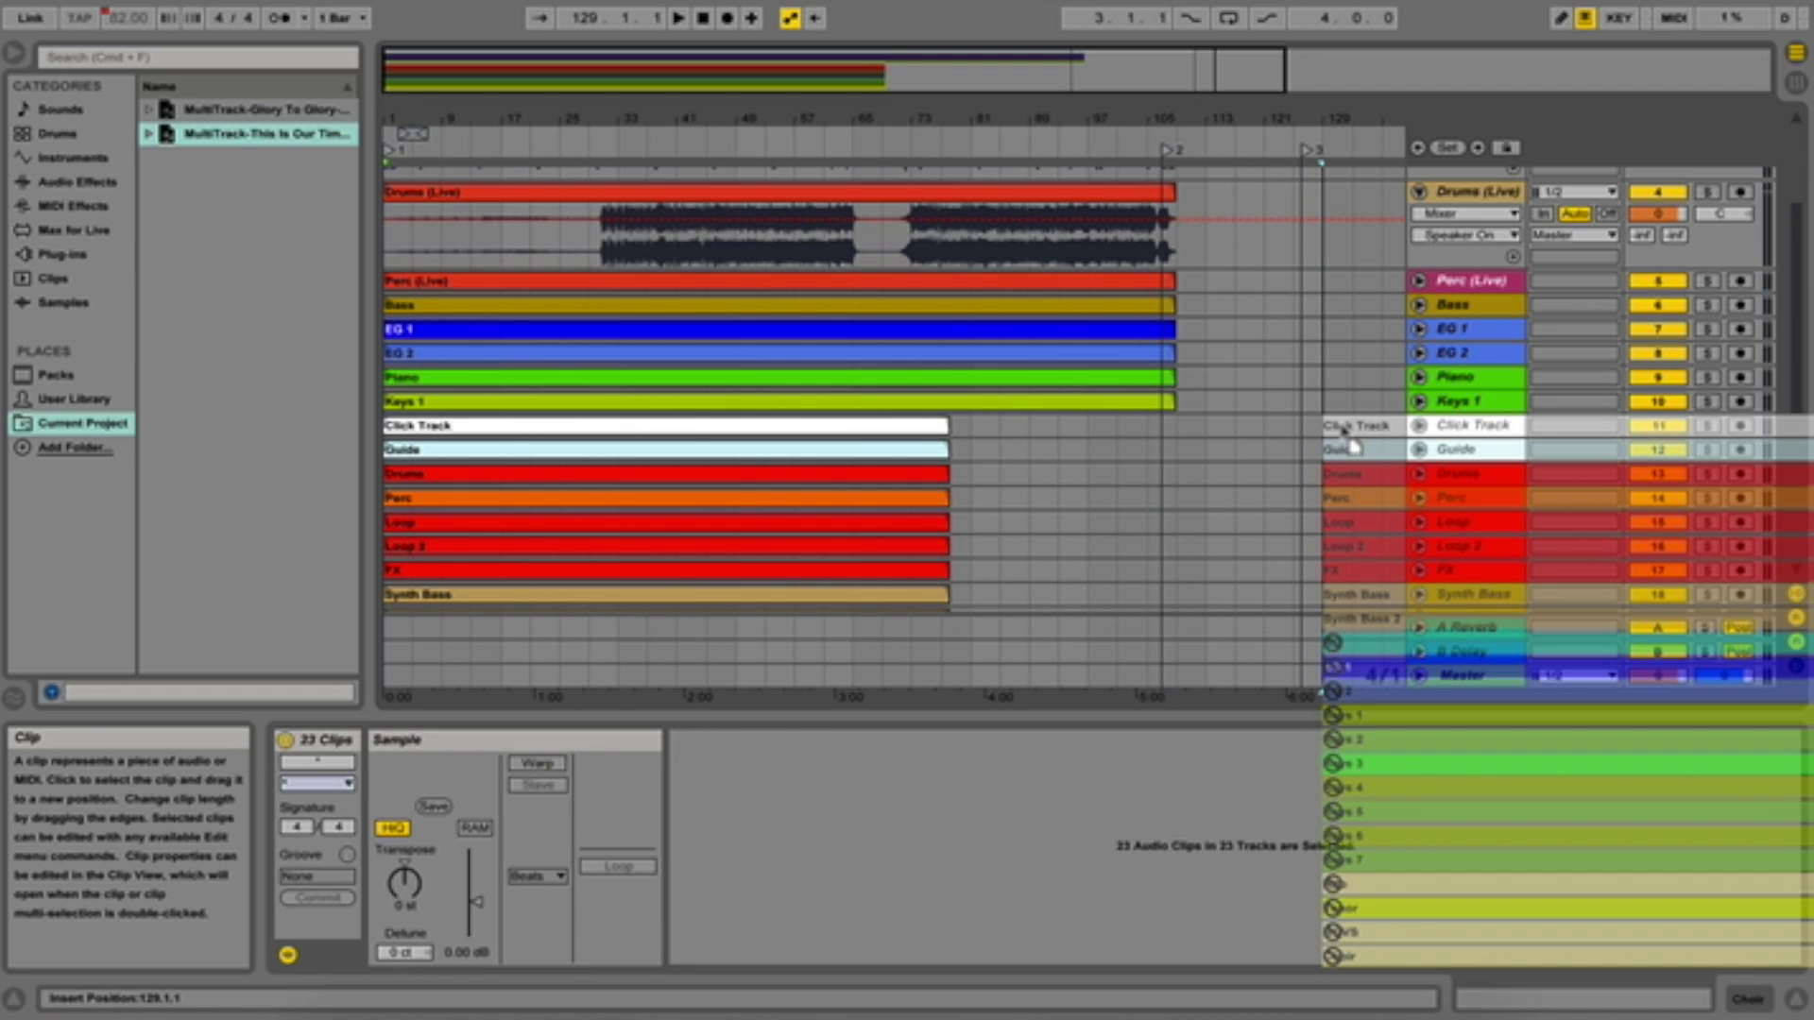
drag(1342, 426, 1344, 427)
drag(1352, 429, 1351, 427)
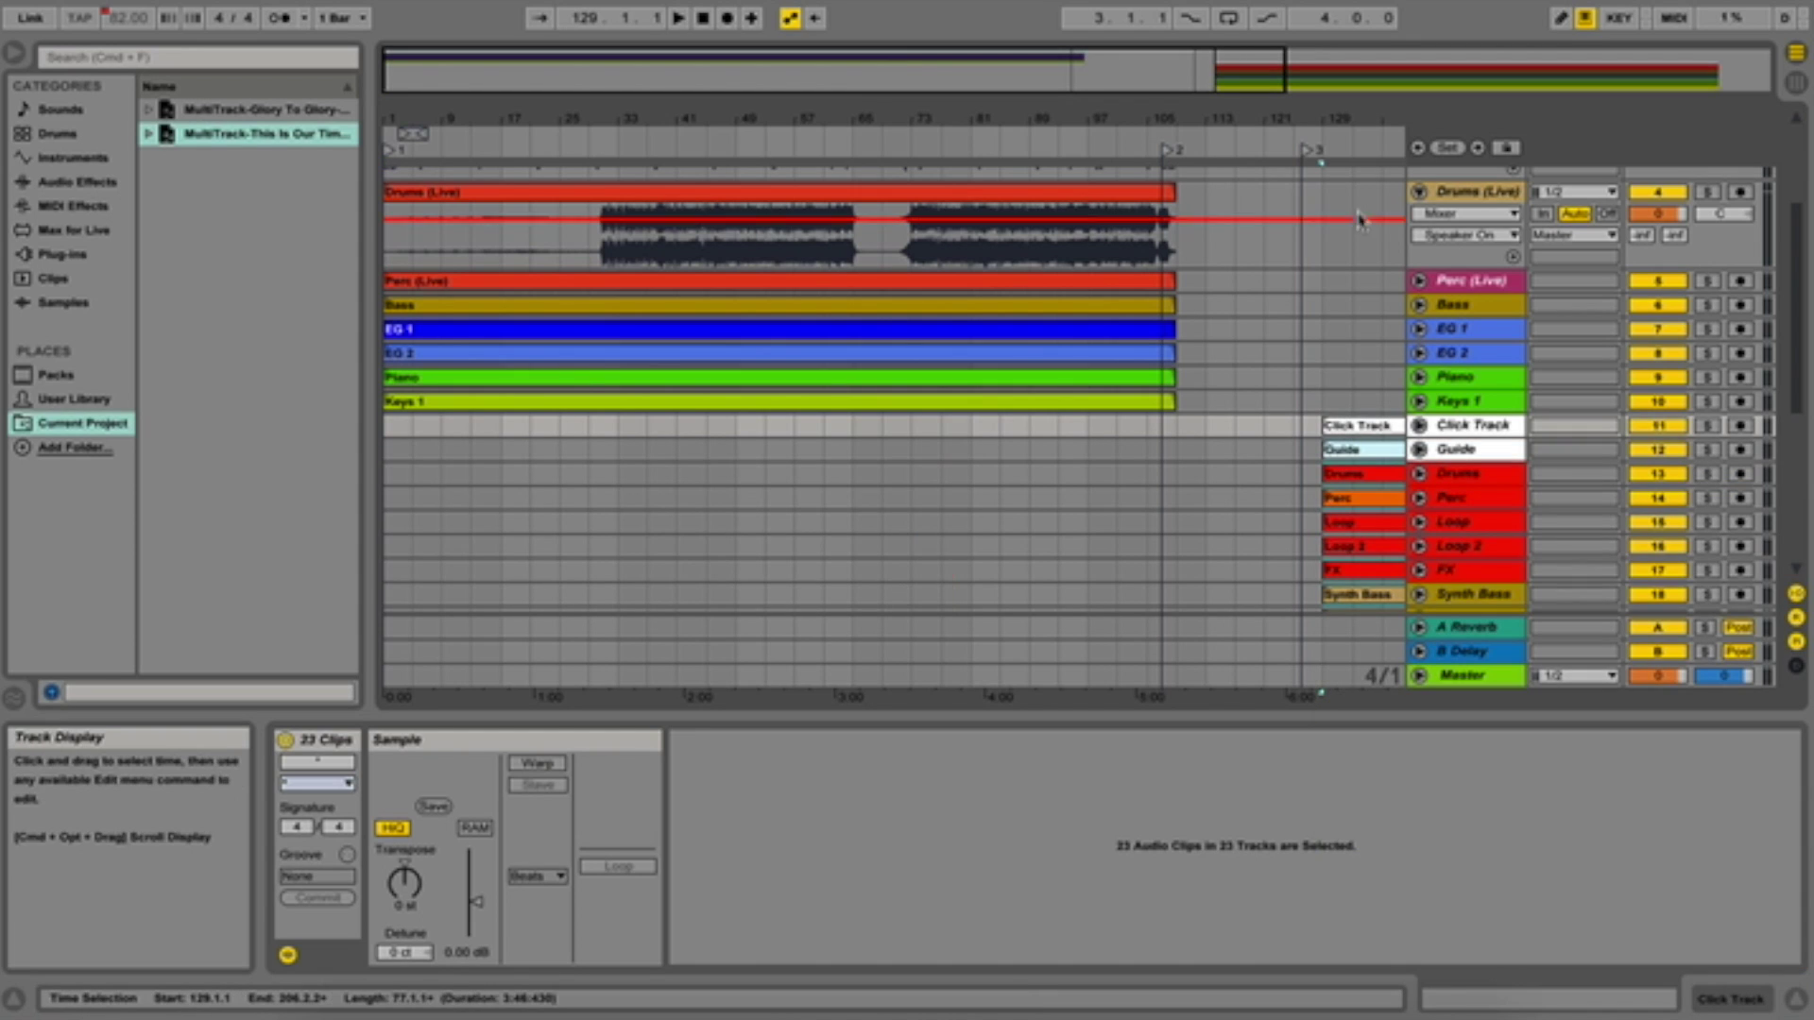
click(1343, 402)
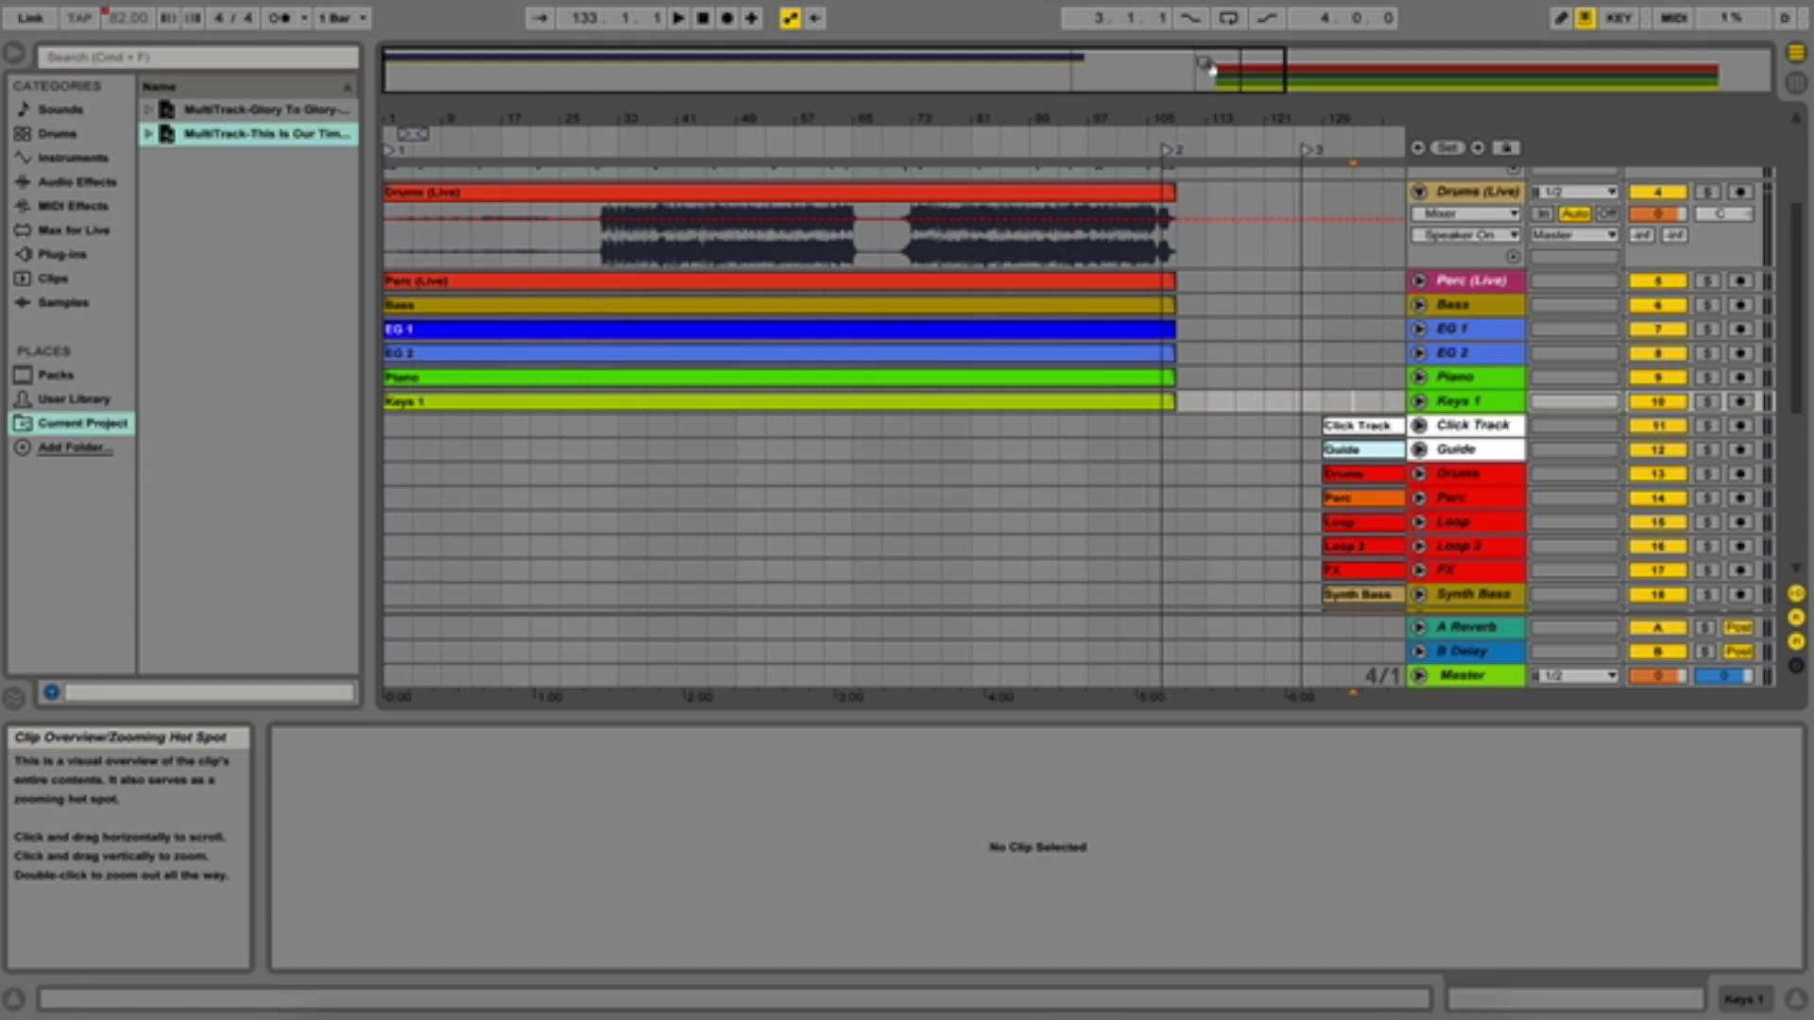
Insert a time signature change at bar 126, at locator 3
drag(1241, 49, 1096, 241)
scroll(1095, 244, right, 5)
scroll(1094, 246, up, 4)
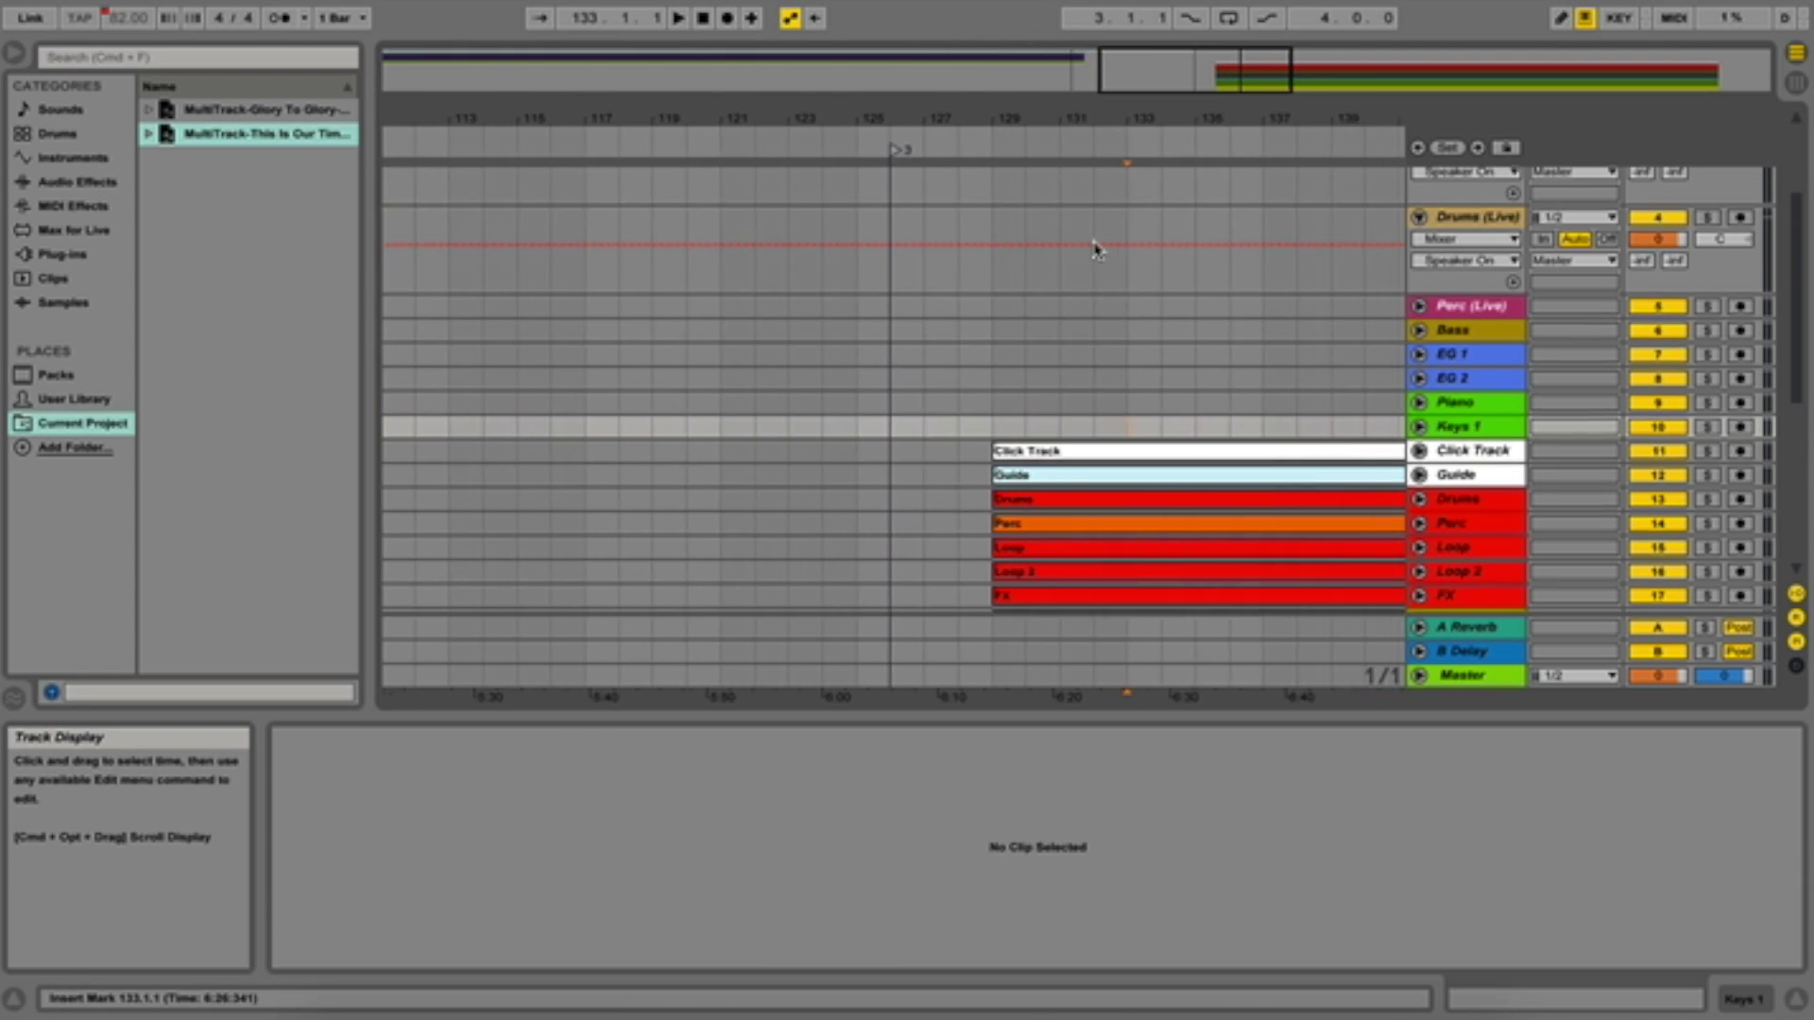
right_click(867, 132)
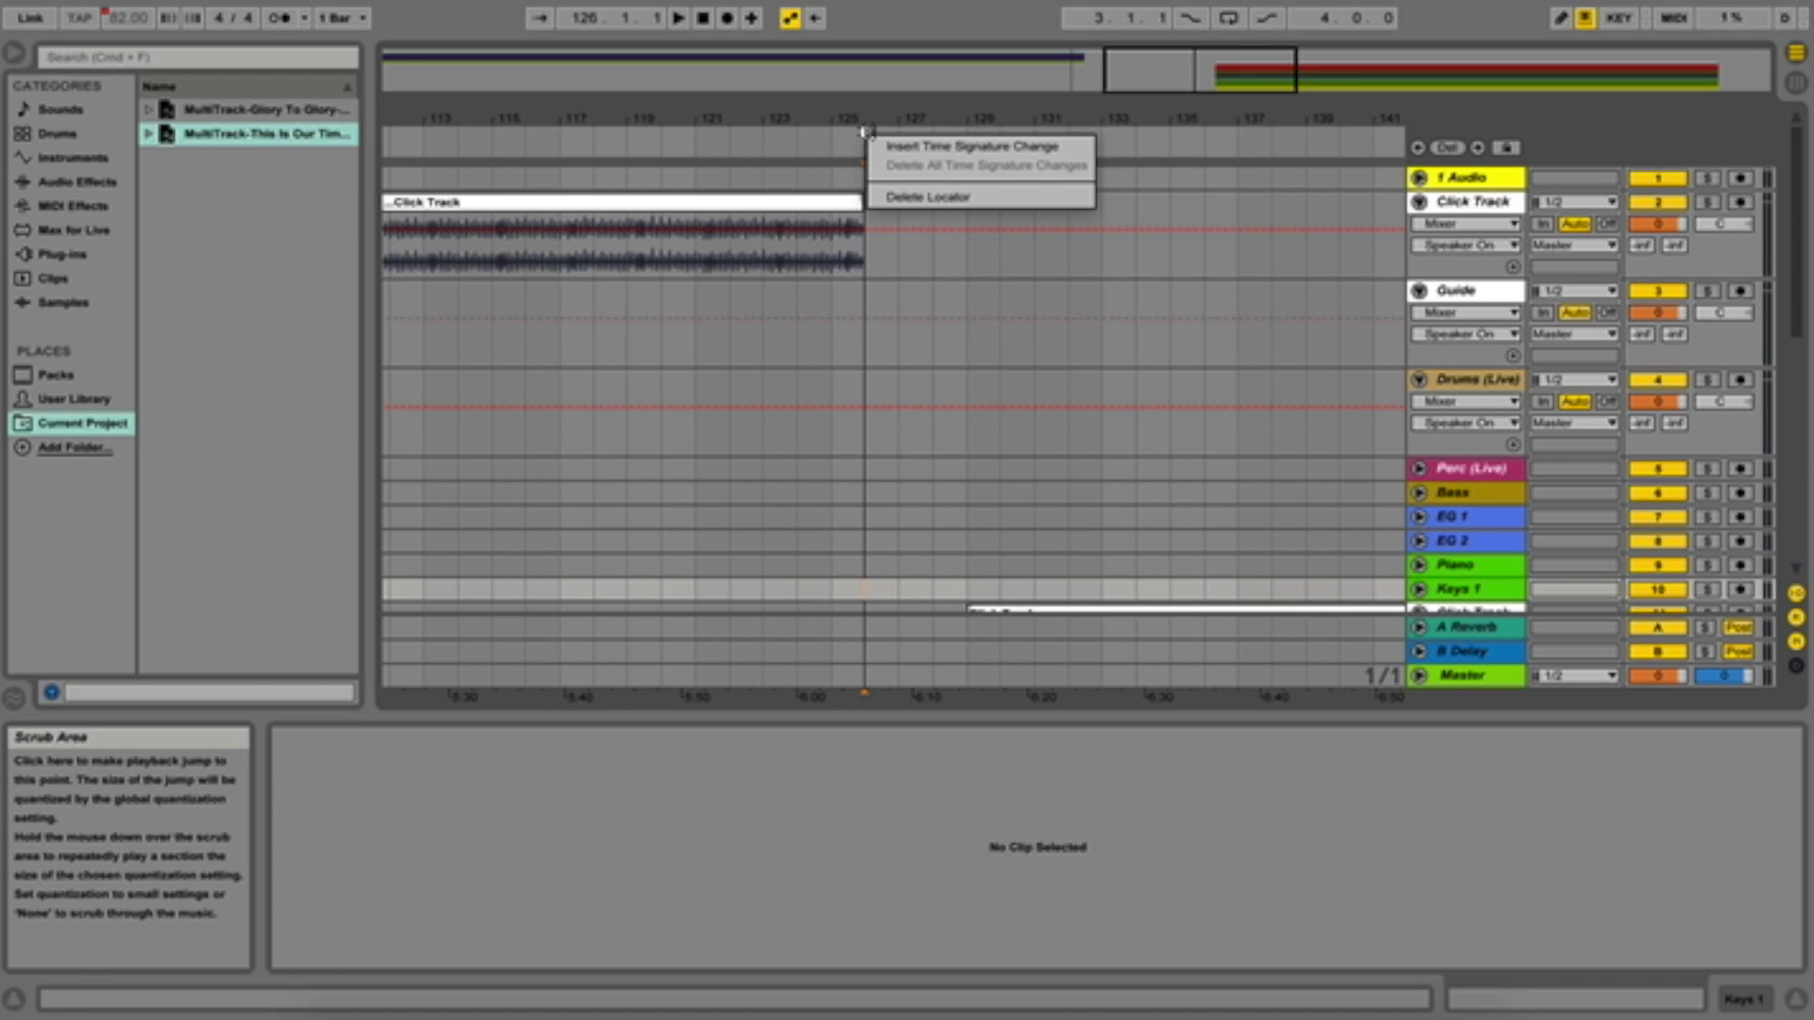
click(883, 147)
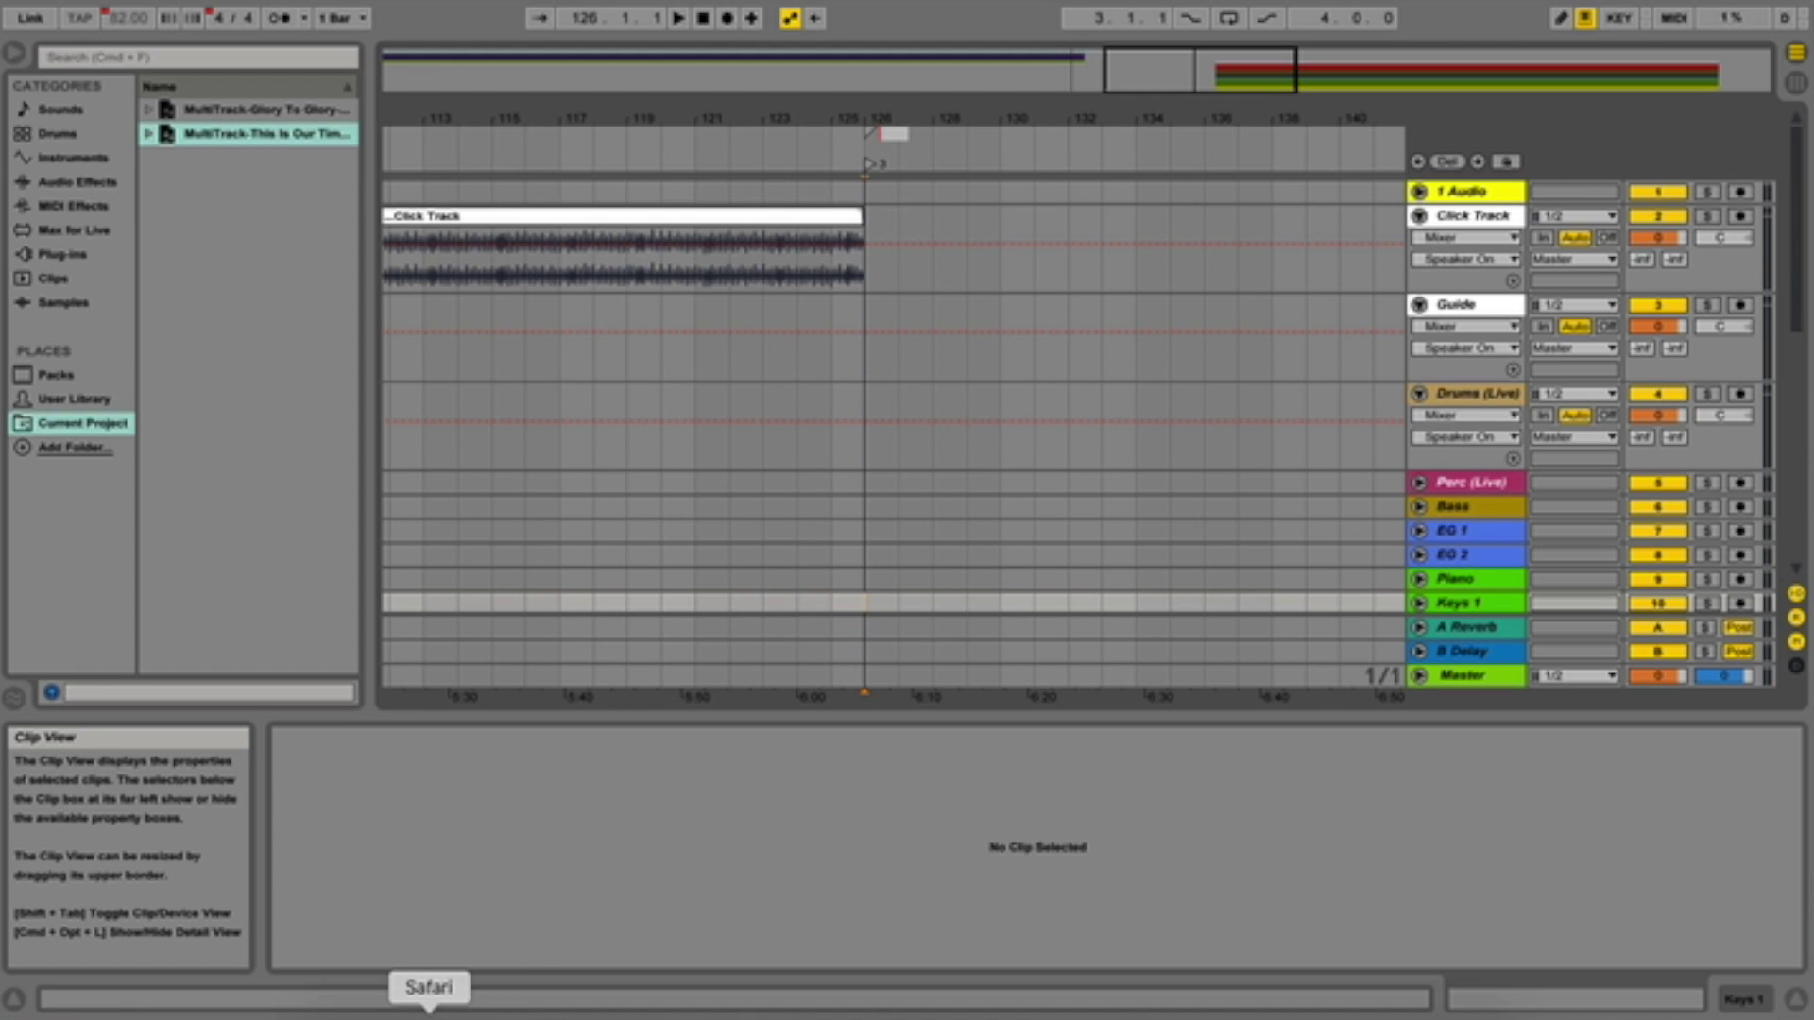
Switch to Safari, check the time signature and tempo of This Is Our Time on MultiTracks.com, and return to Ableton Live
click(430, 1014)
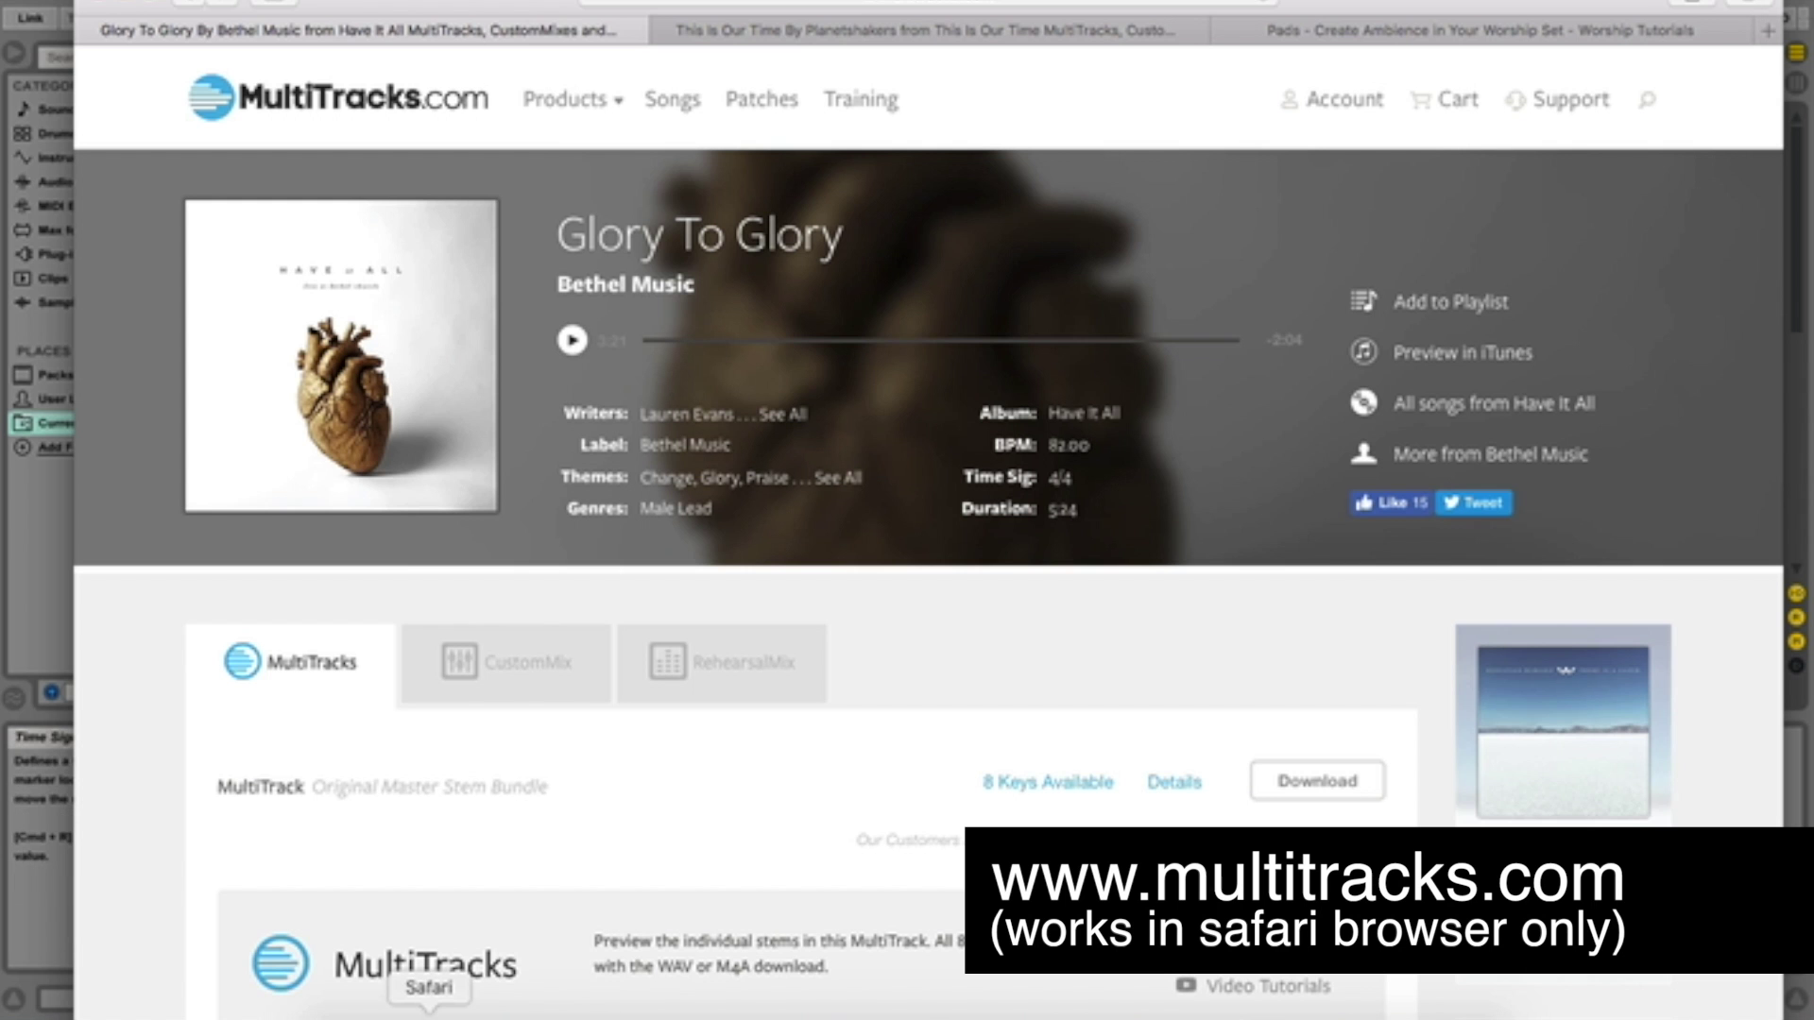
click(967, 38)
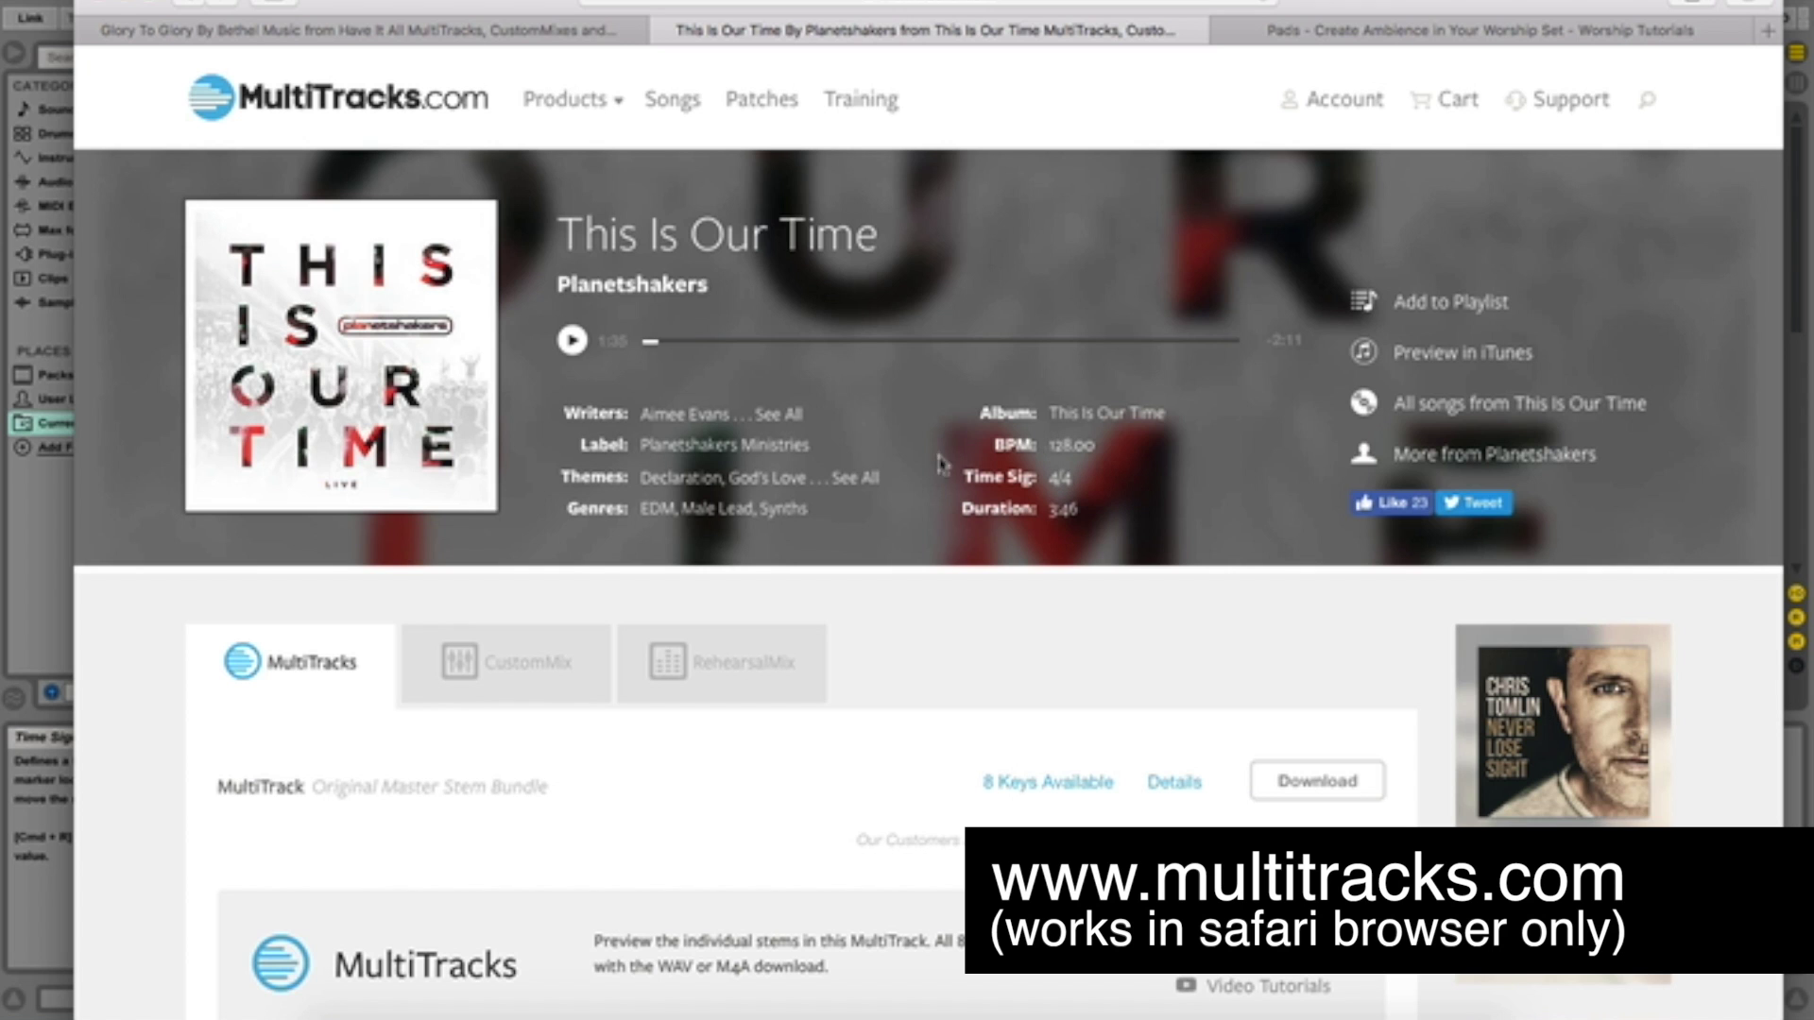
click(123, 5)
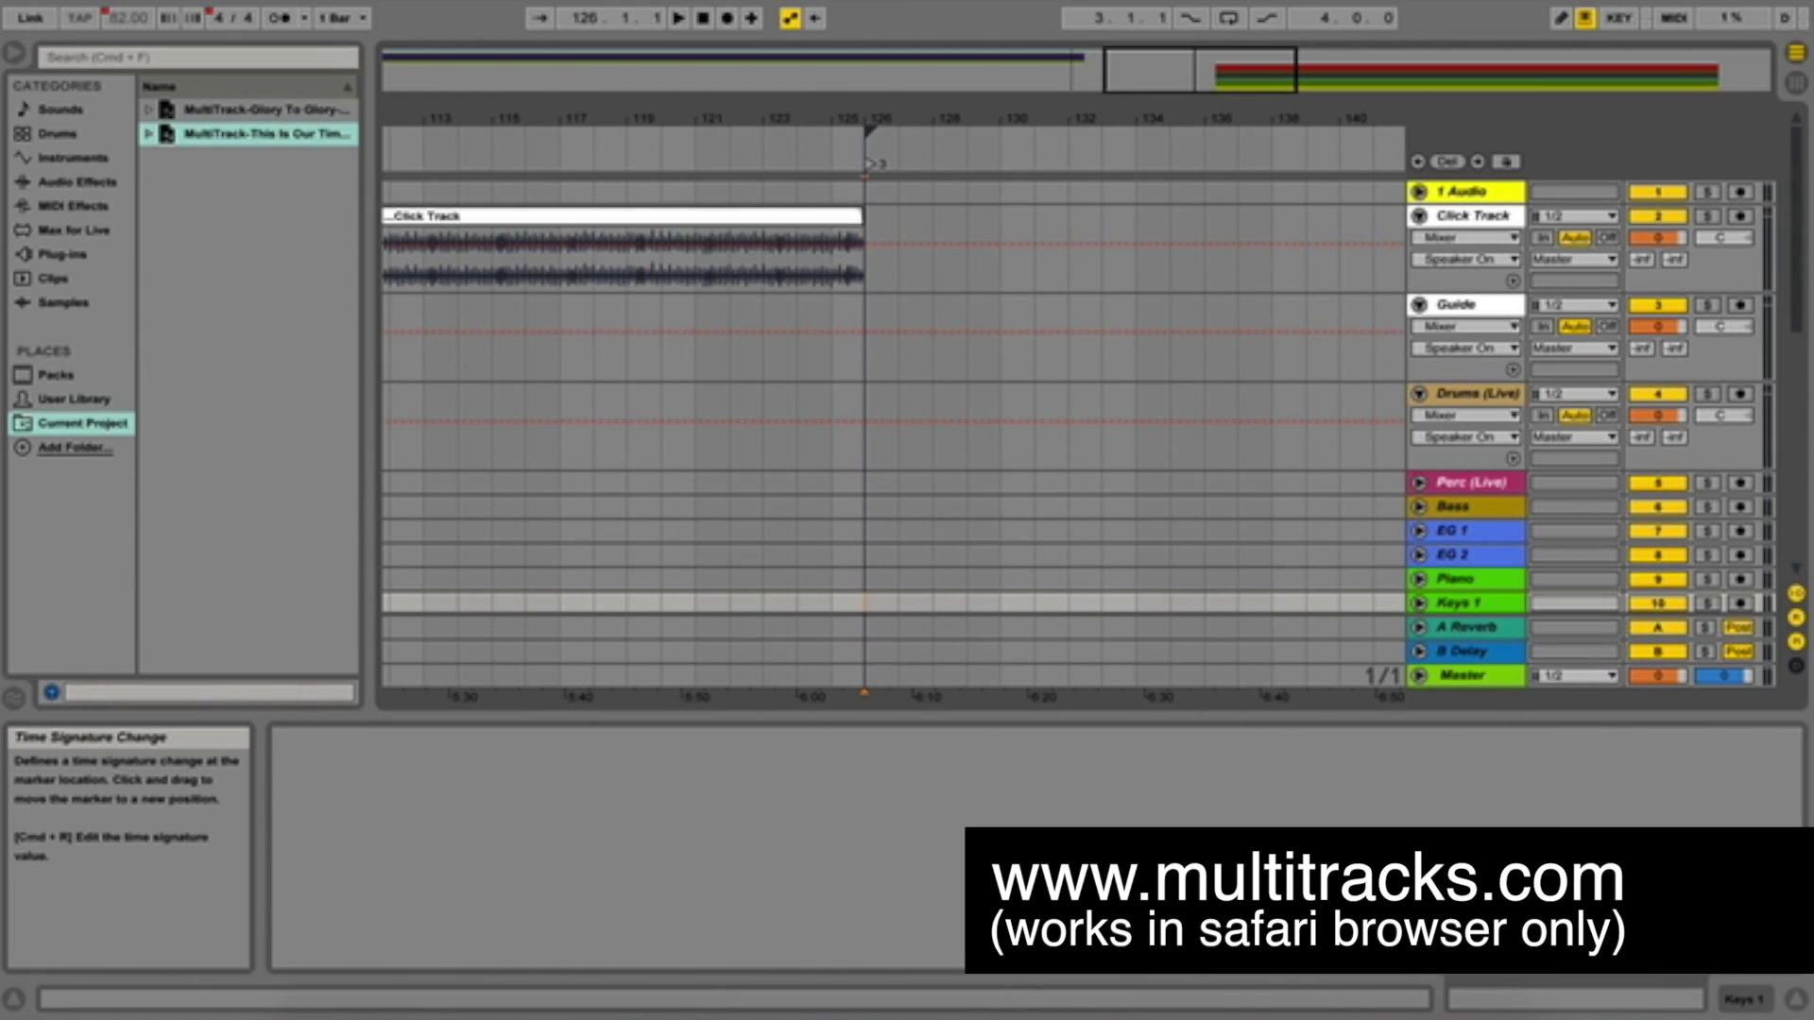
Open the time signature change at bar 126 for editing
right_click(873, 150)
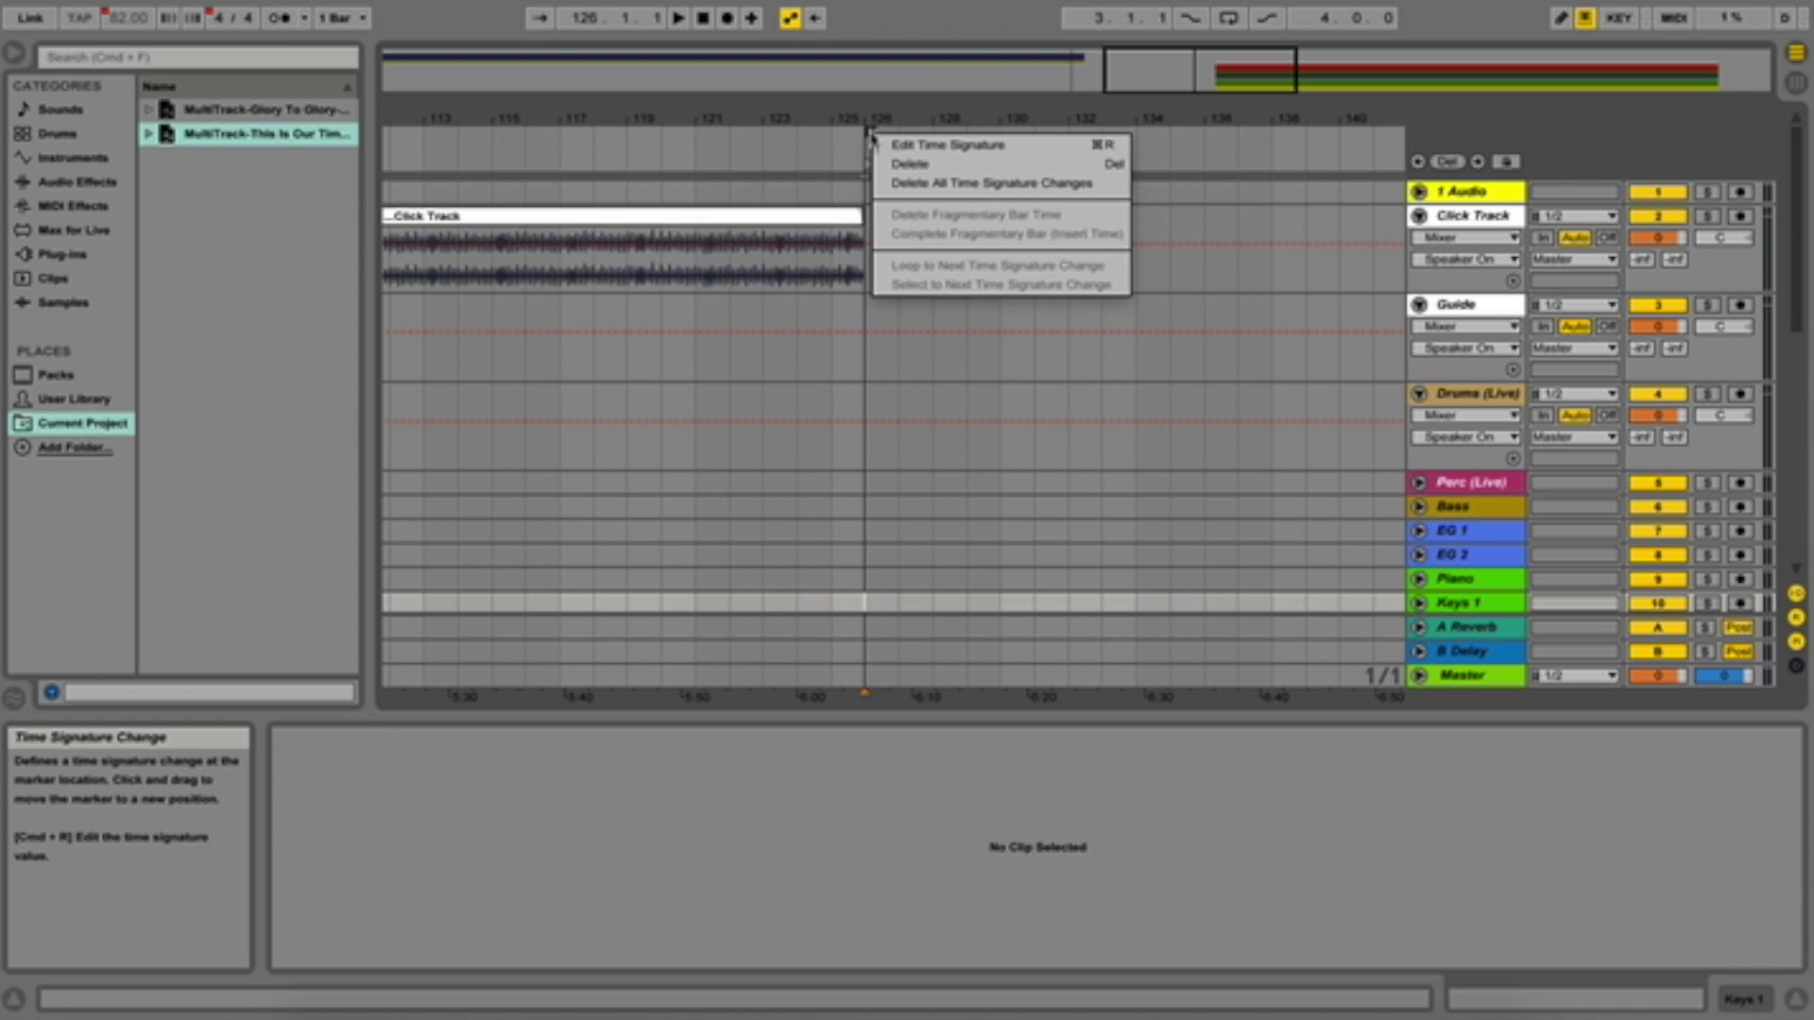
click(901, 145)
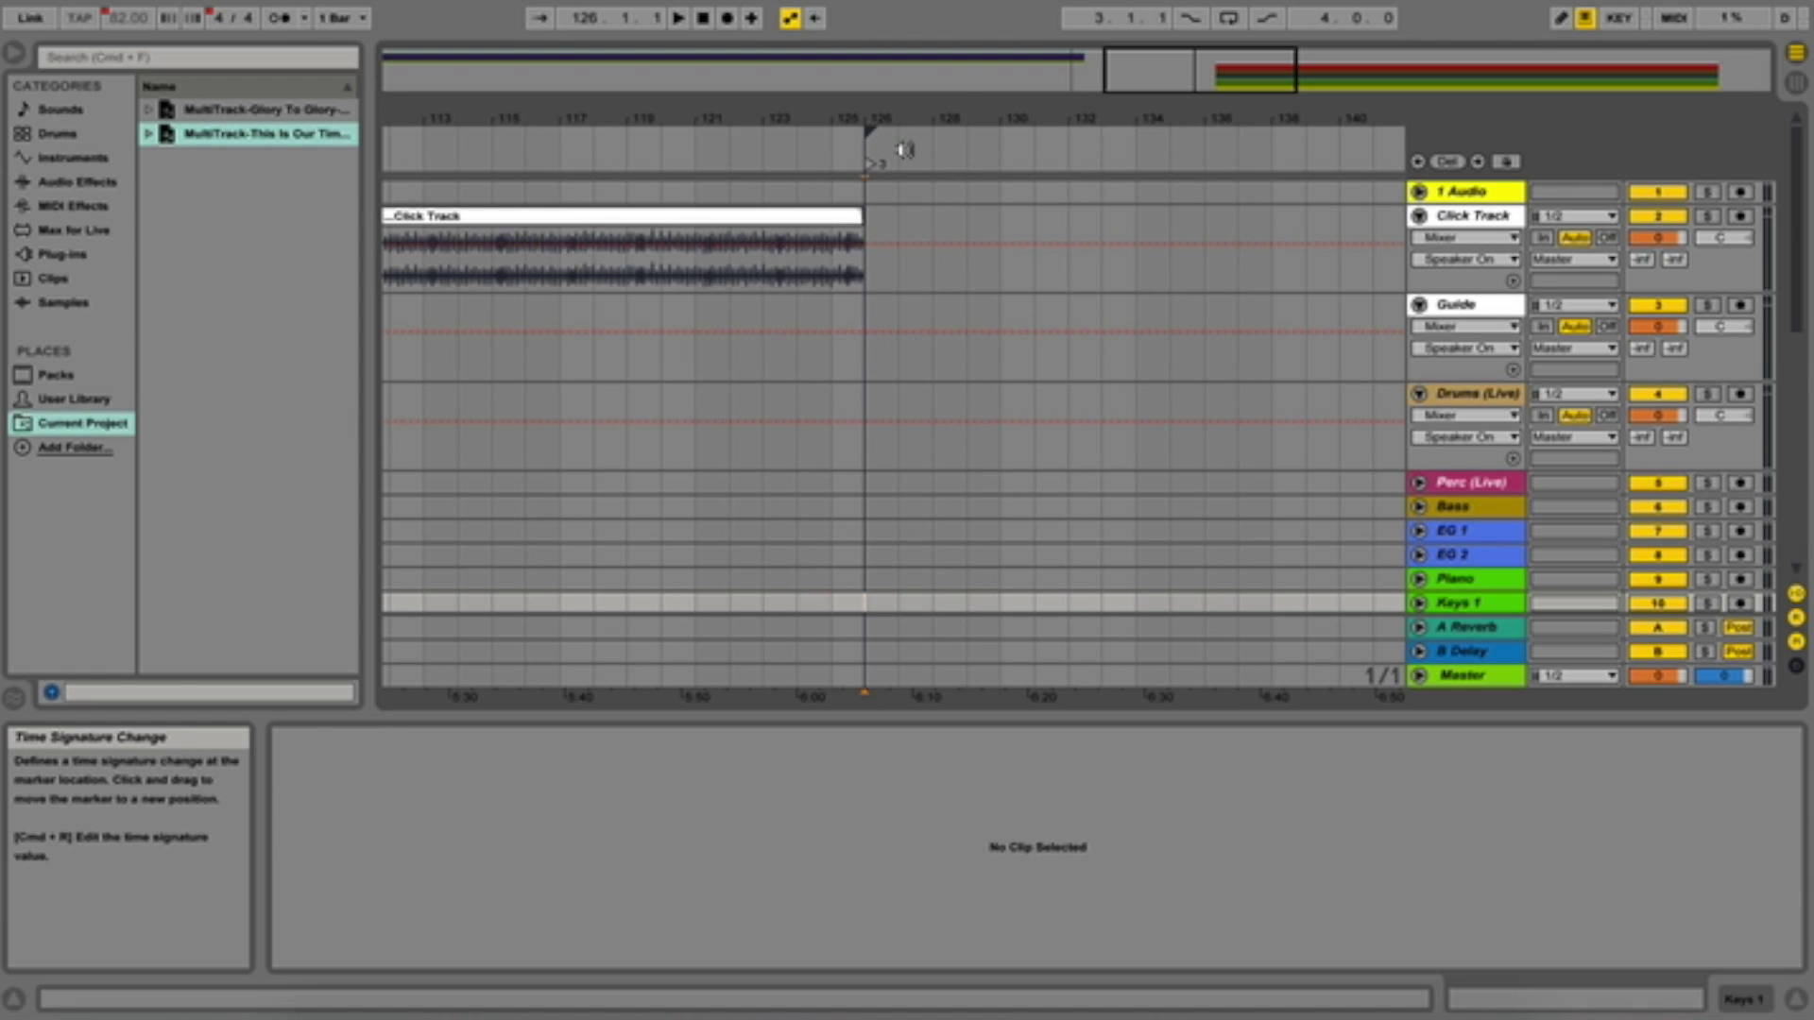
Move the second song's 23 clips, Click Track through Choir, back to start at bar 126 on locator 3
scroll(883, 308, down, 10)
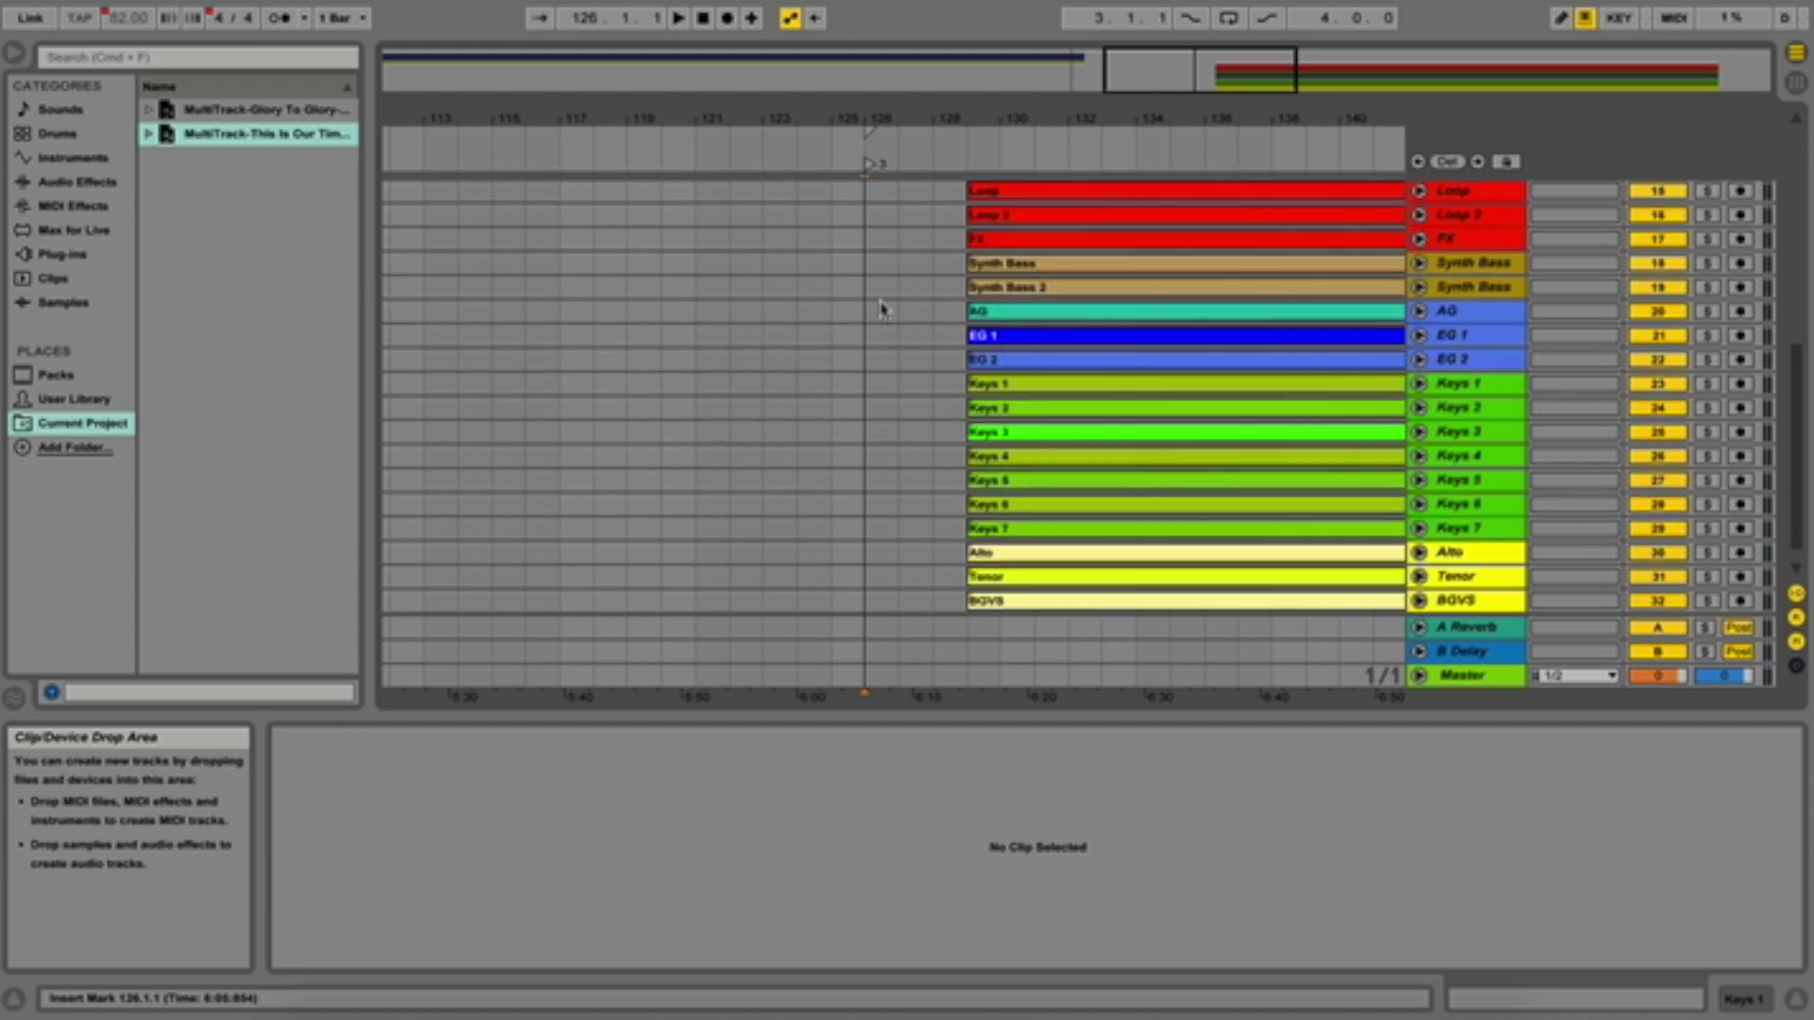
scroll(883, 308, up, 5)
click(1014, 317)
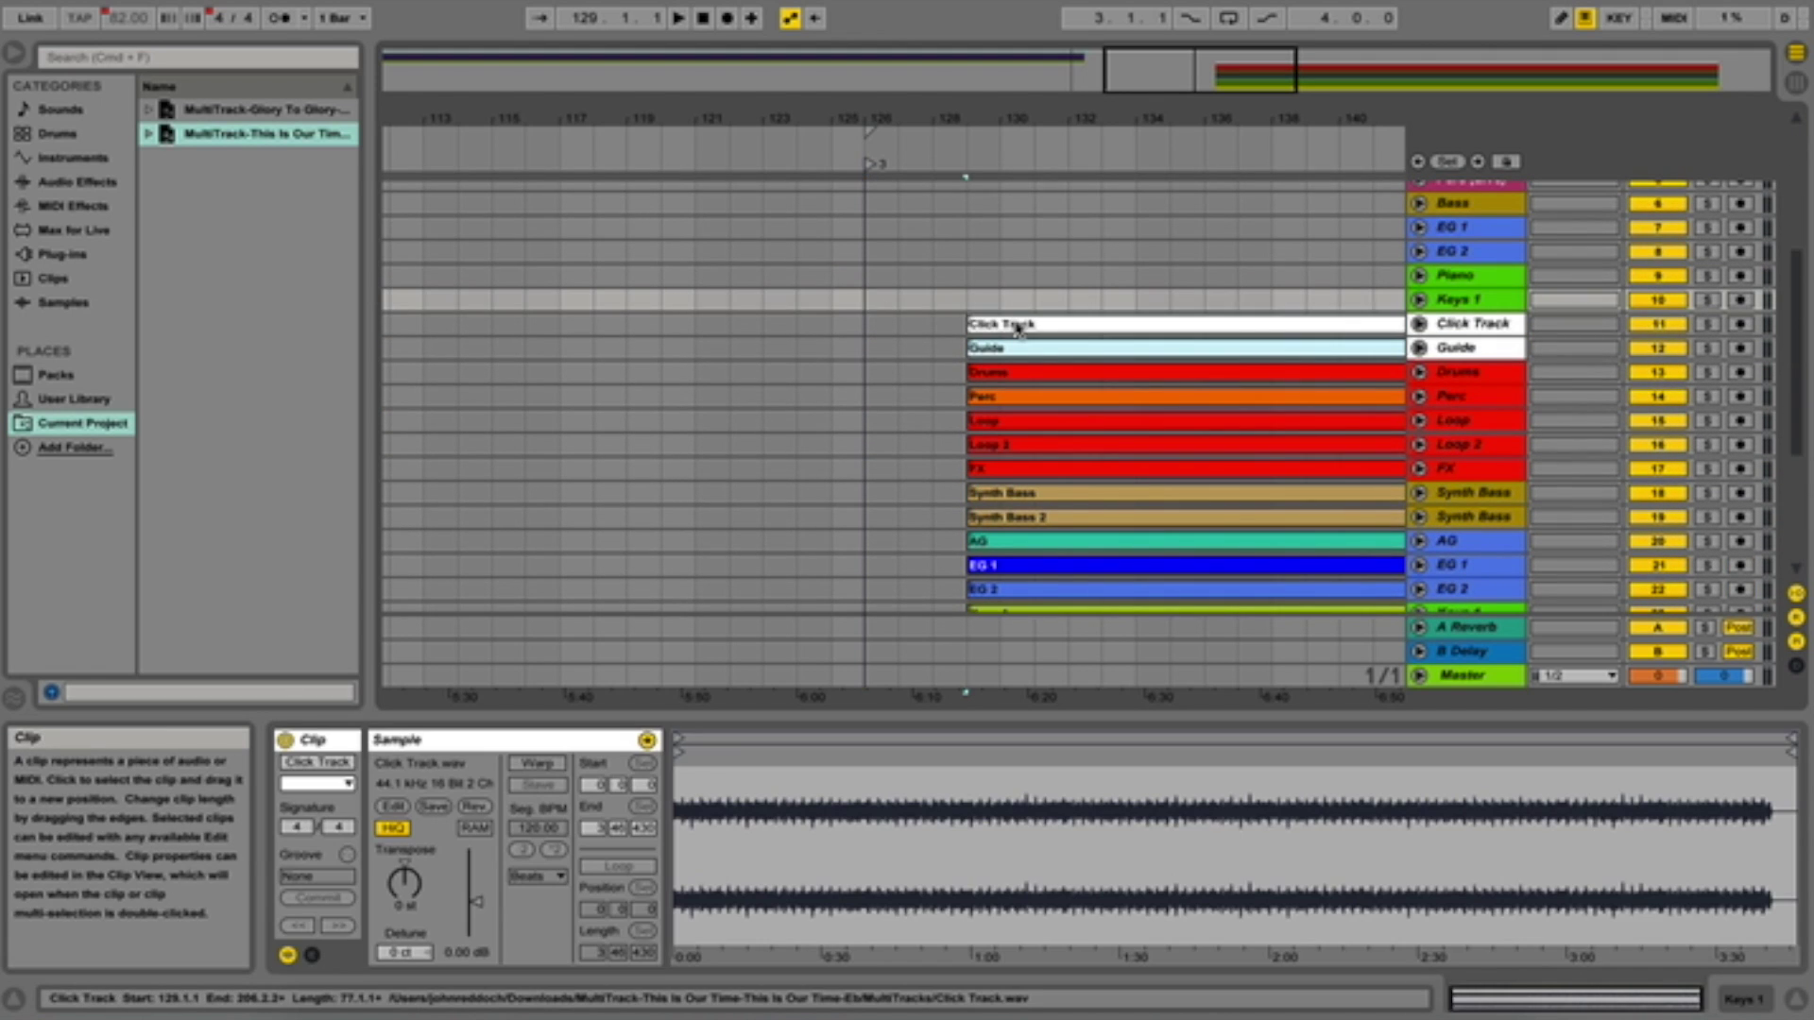
scroll(1014, 320, down, 5)
shift+click(1094, 605)
scroll(1092, 604, up, 10)
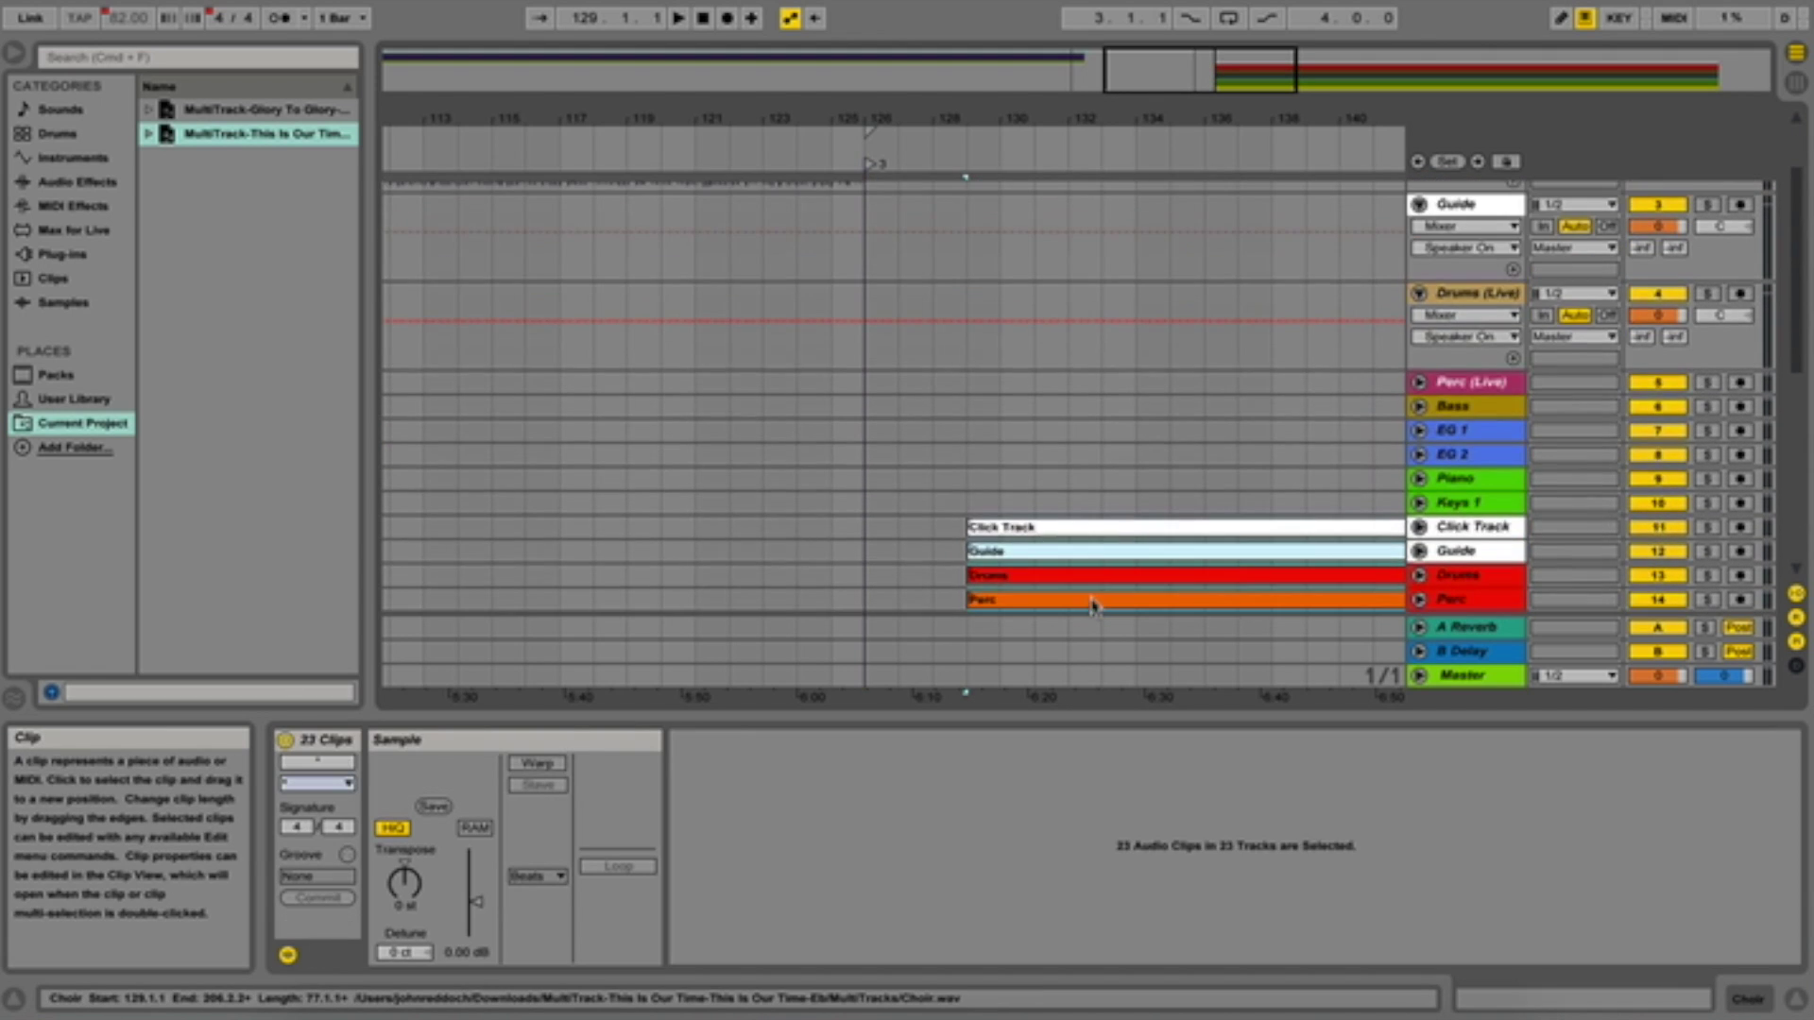
drag(1050, 536, 971, 536)
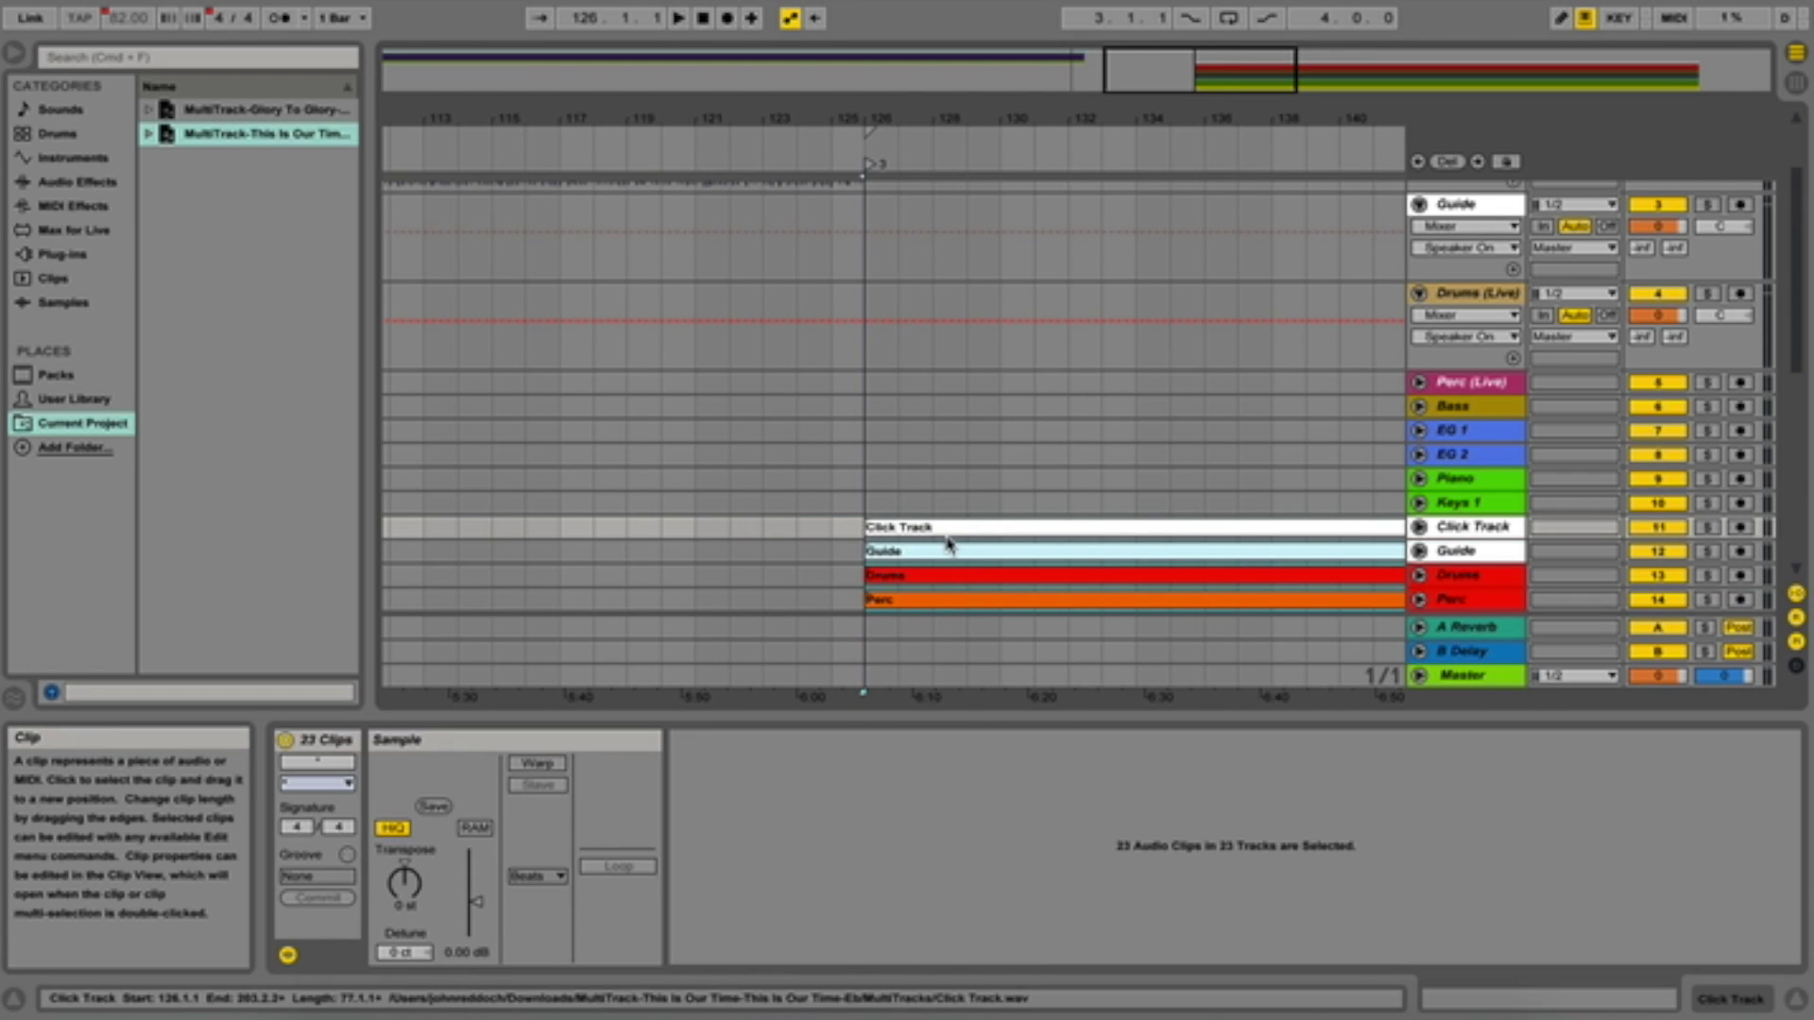
Set the warp mode of the 23 selected clips to Complex Pro and turn on warping for them
scroll(948, 538, down, 5)
scroll(948, 539, right, 5)
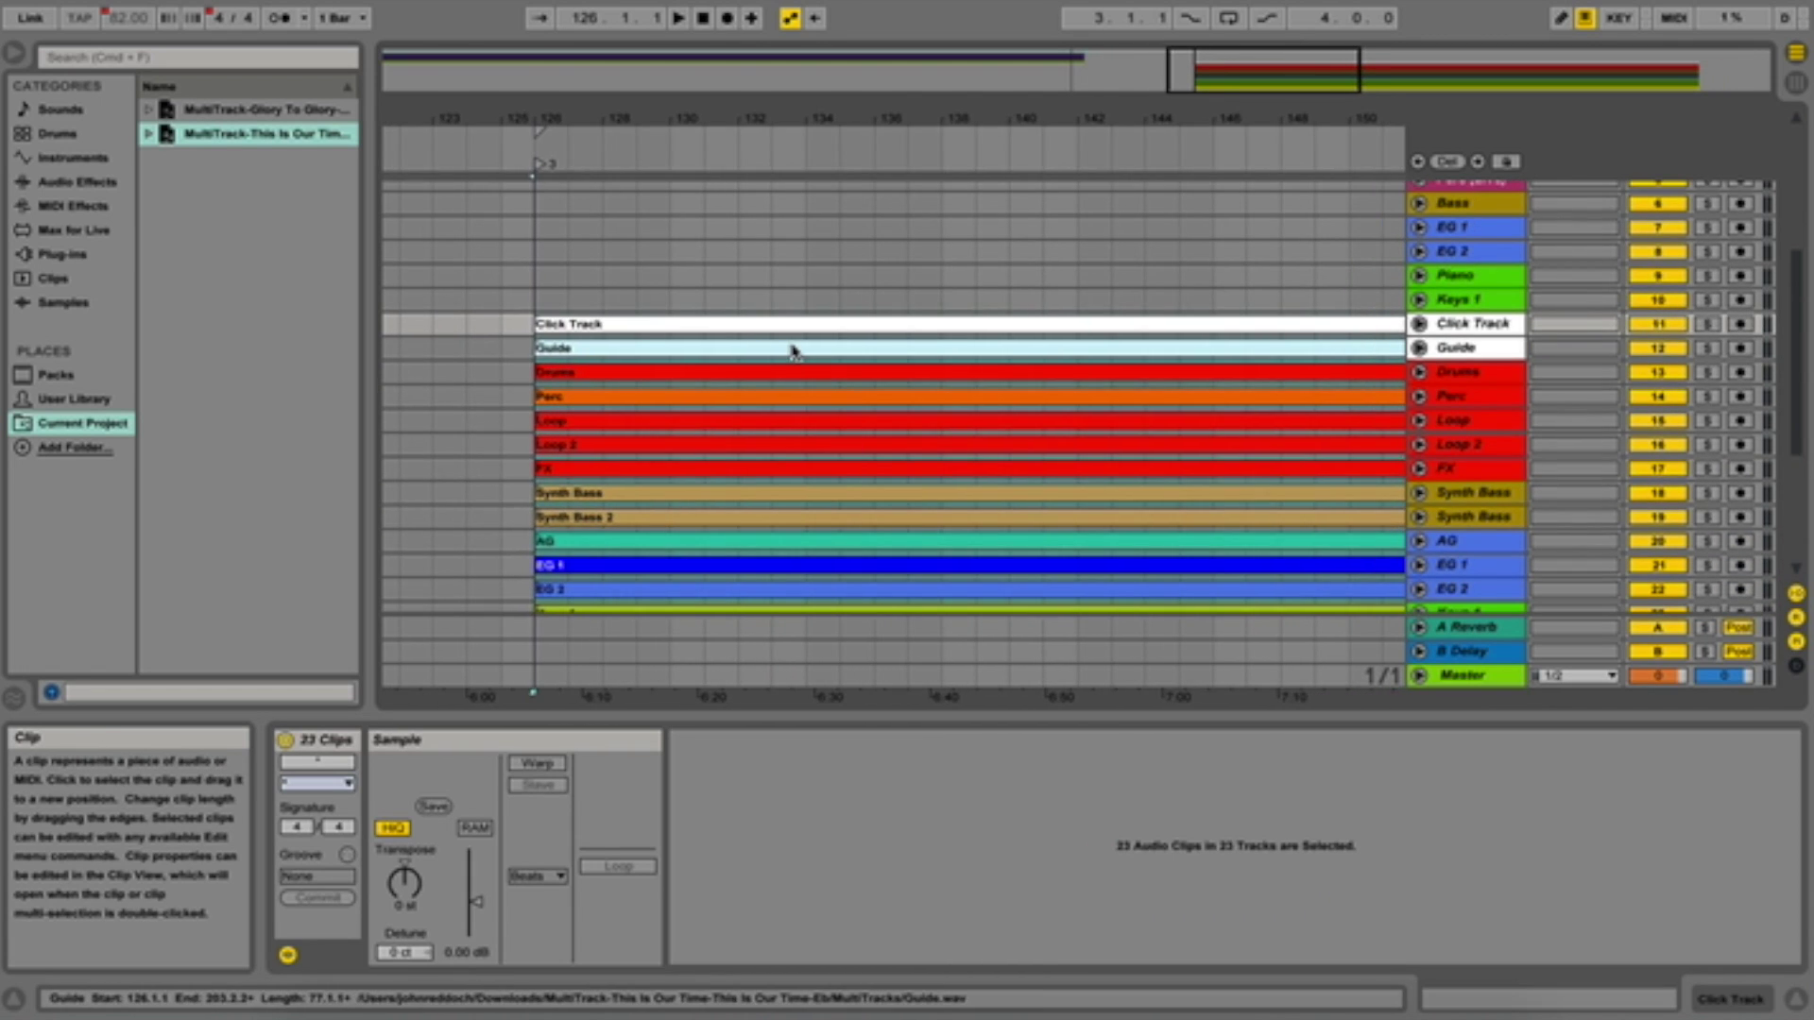
scroll(794, 458, down, 6)
scroll(794, 457, right, 1)
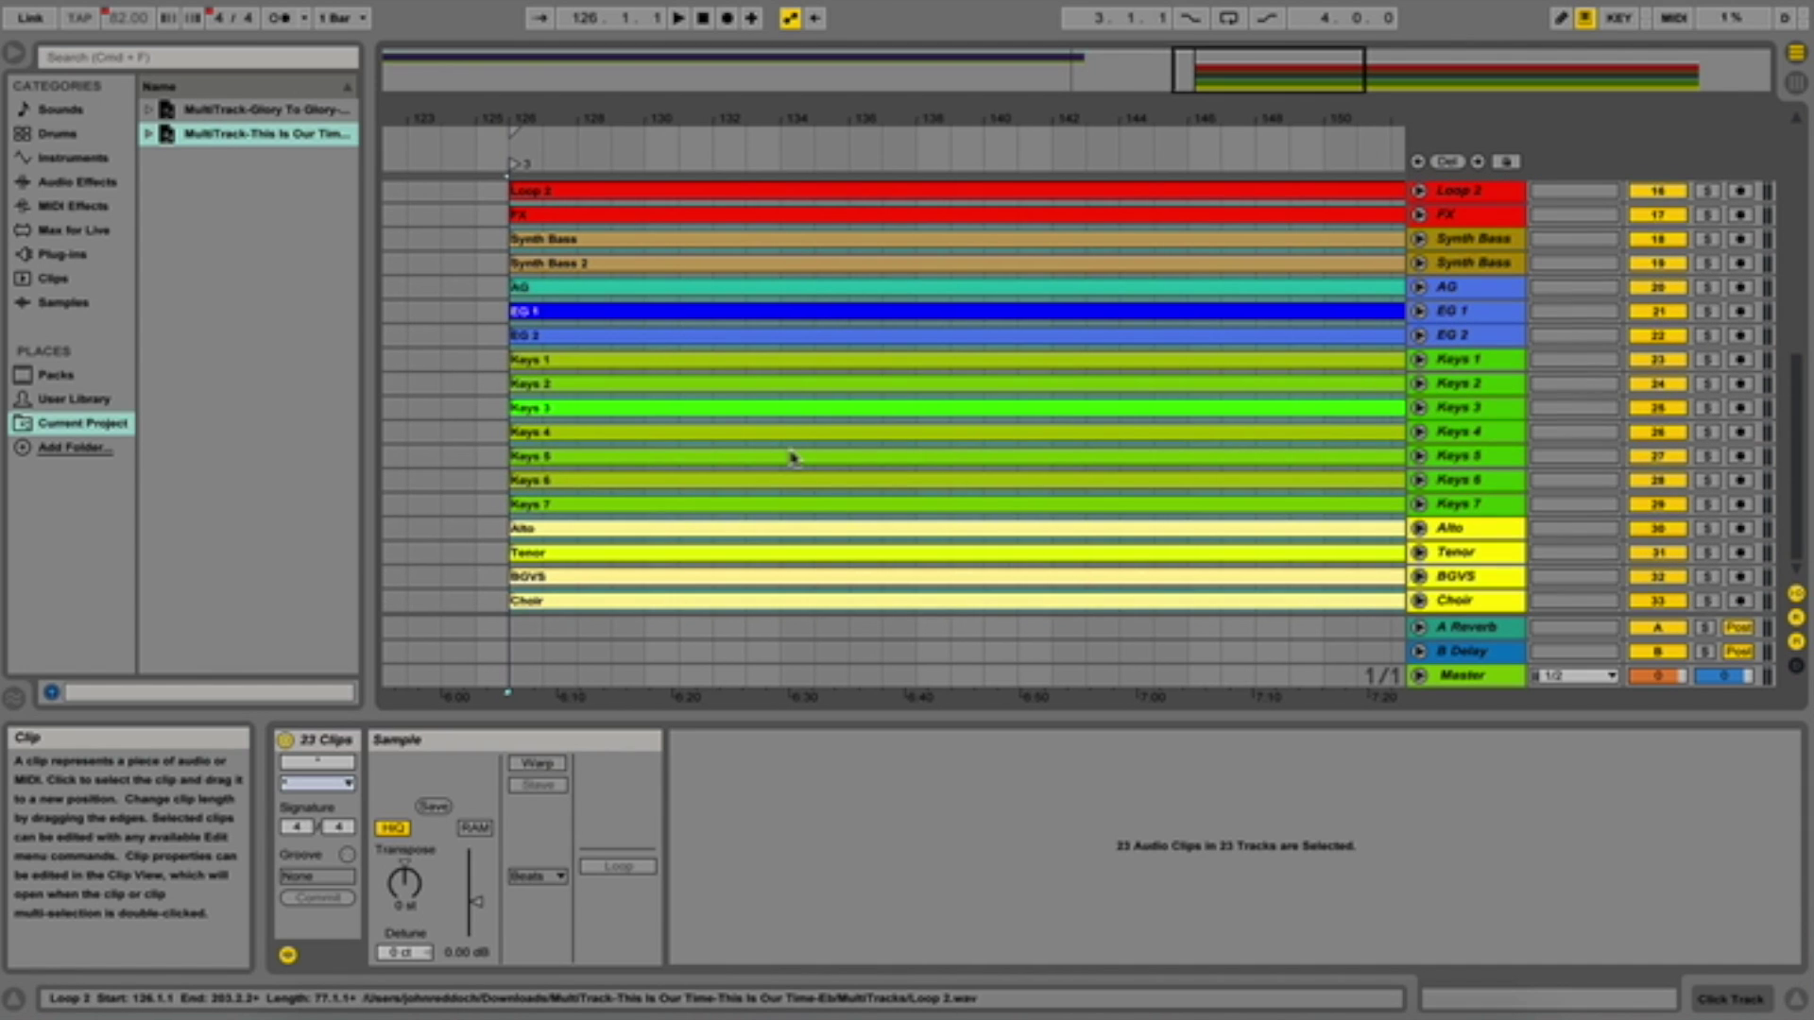
click(558, 877)
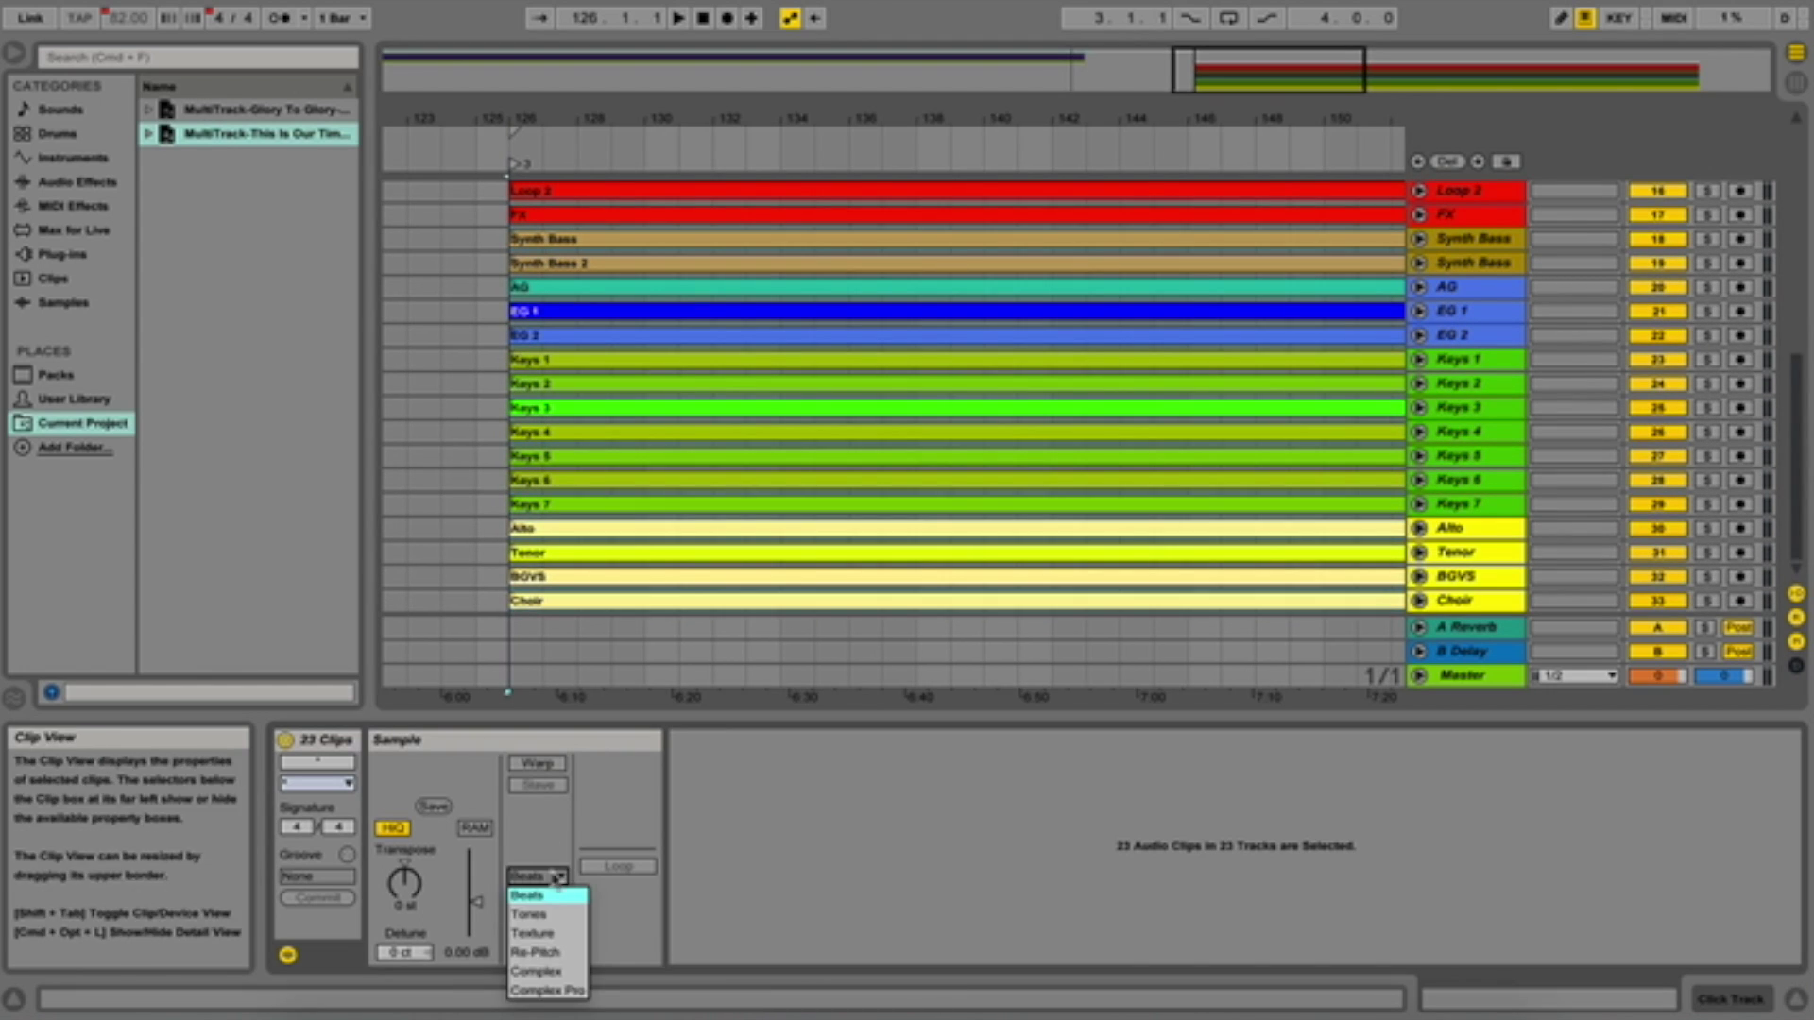
click(555, 989)
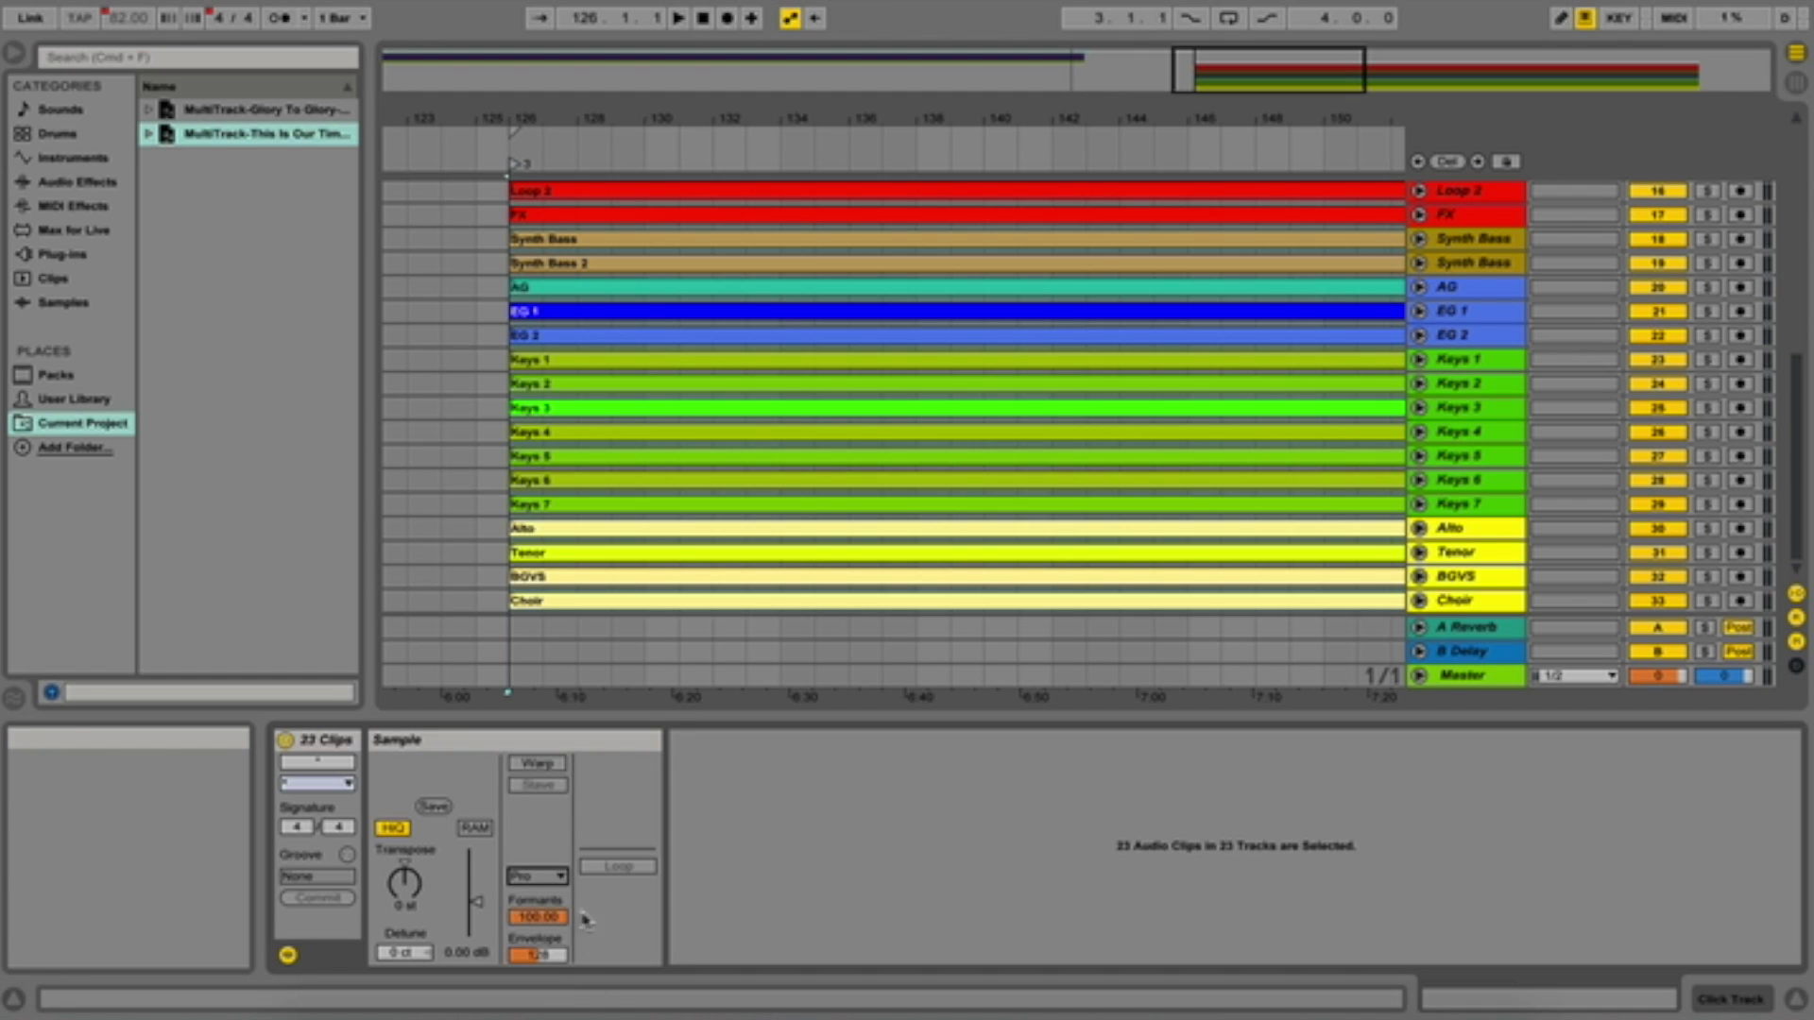
click(538, 764)
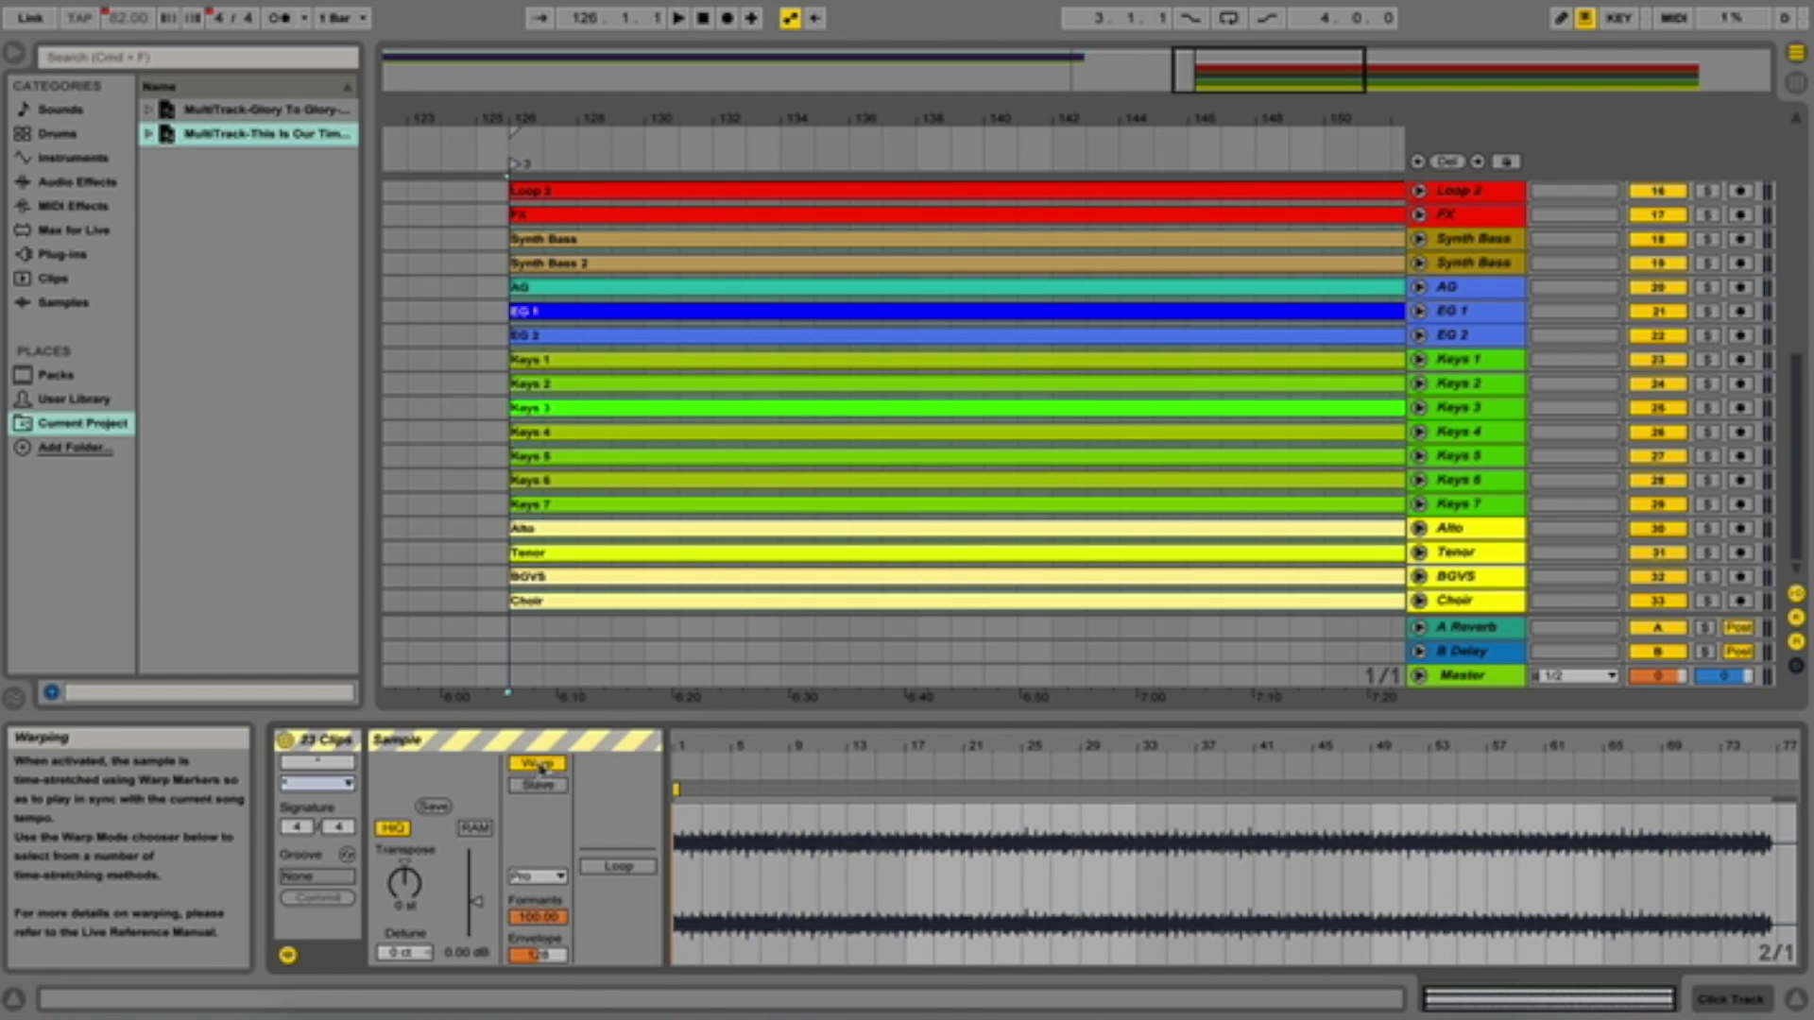
Select the second song's Click Track clip alone and unfold its track to show the waveform
scroll(898, 405, up, 10)
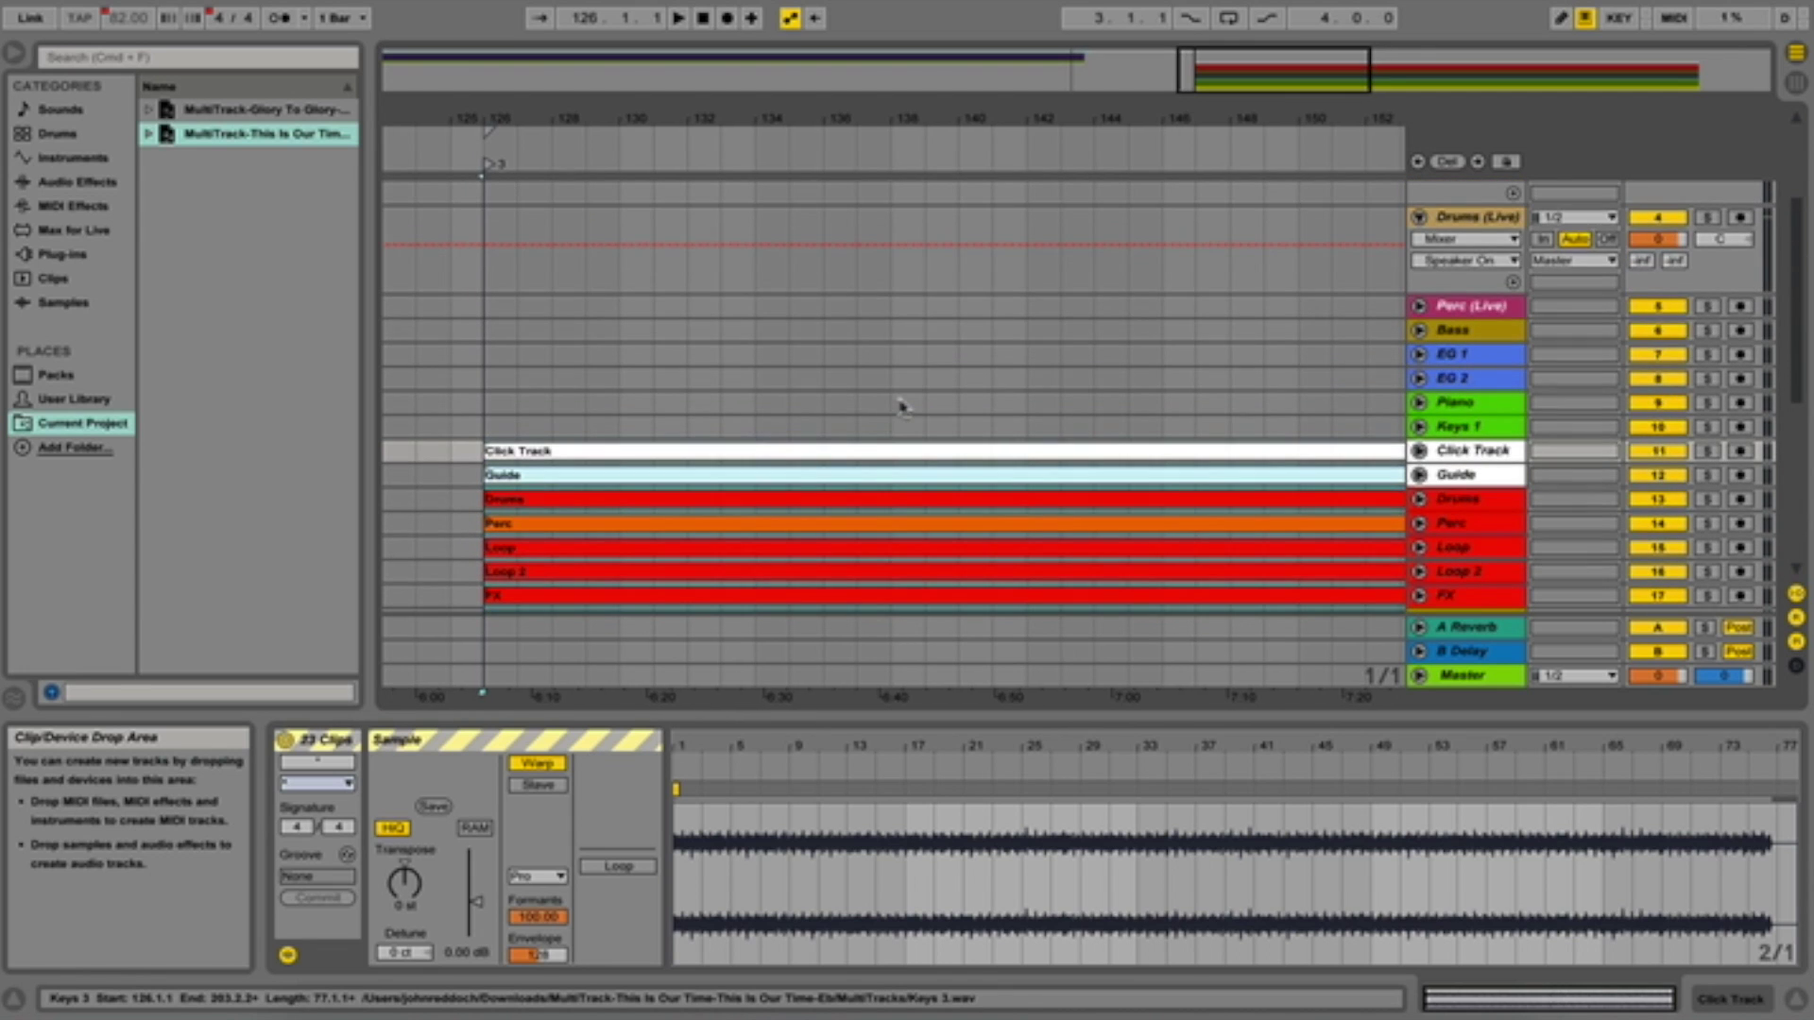
click(824, 453)
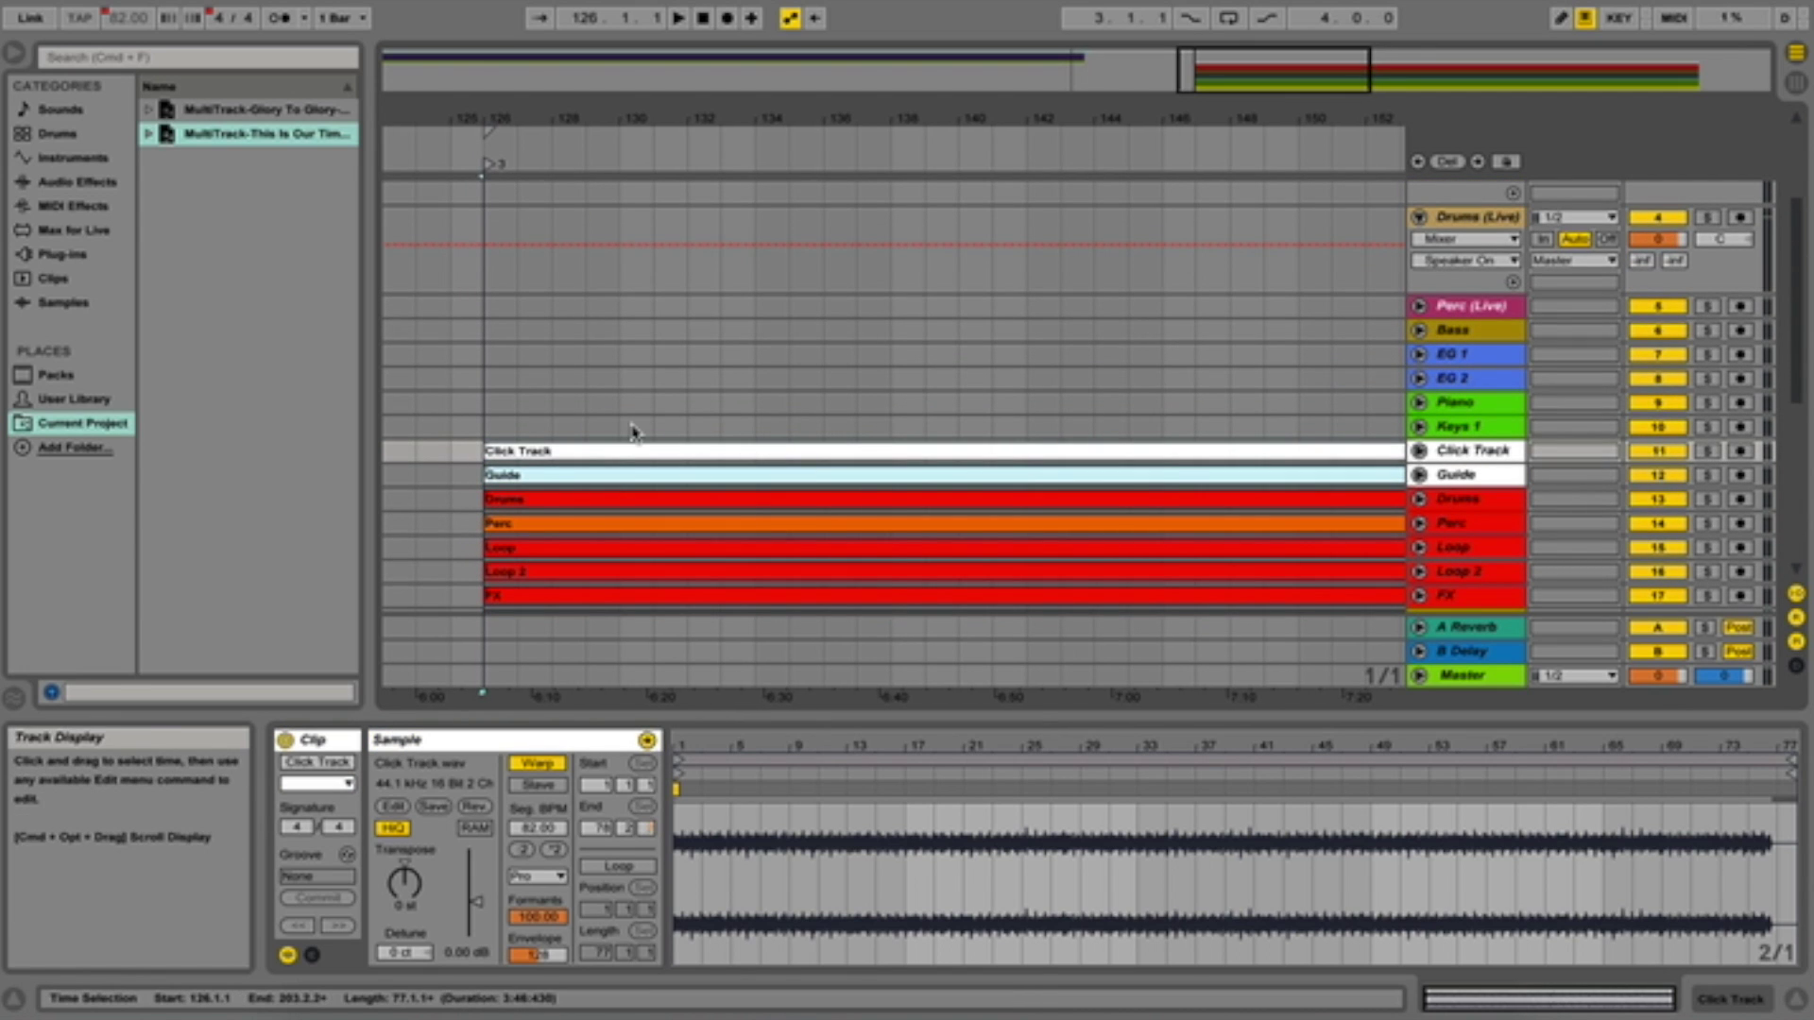
click(1420, 450)
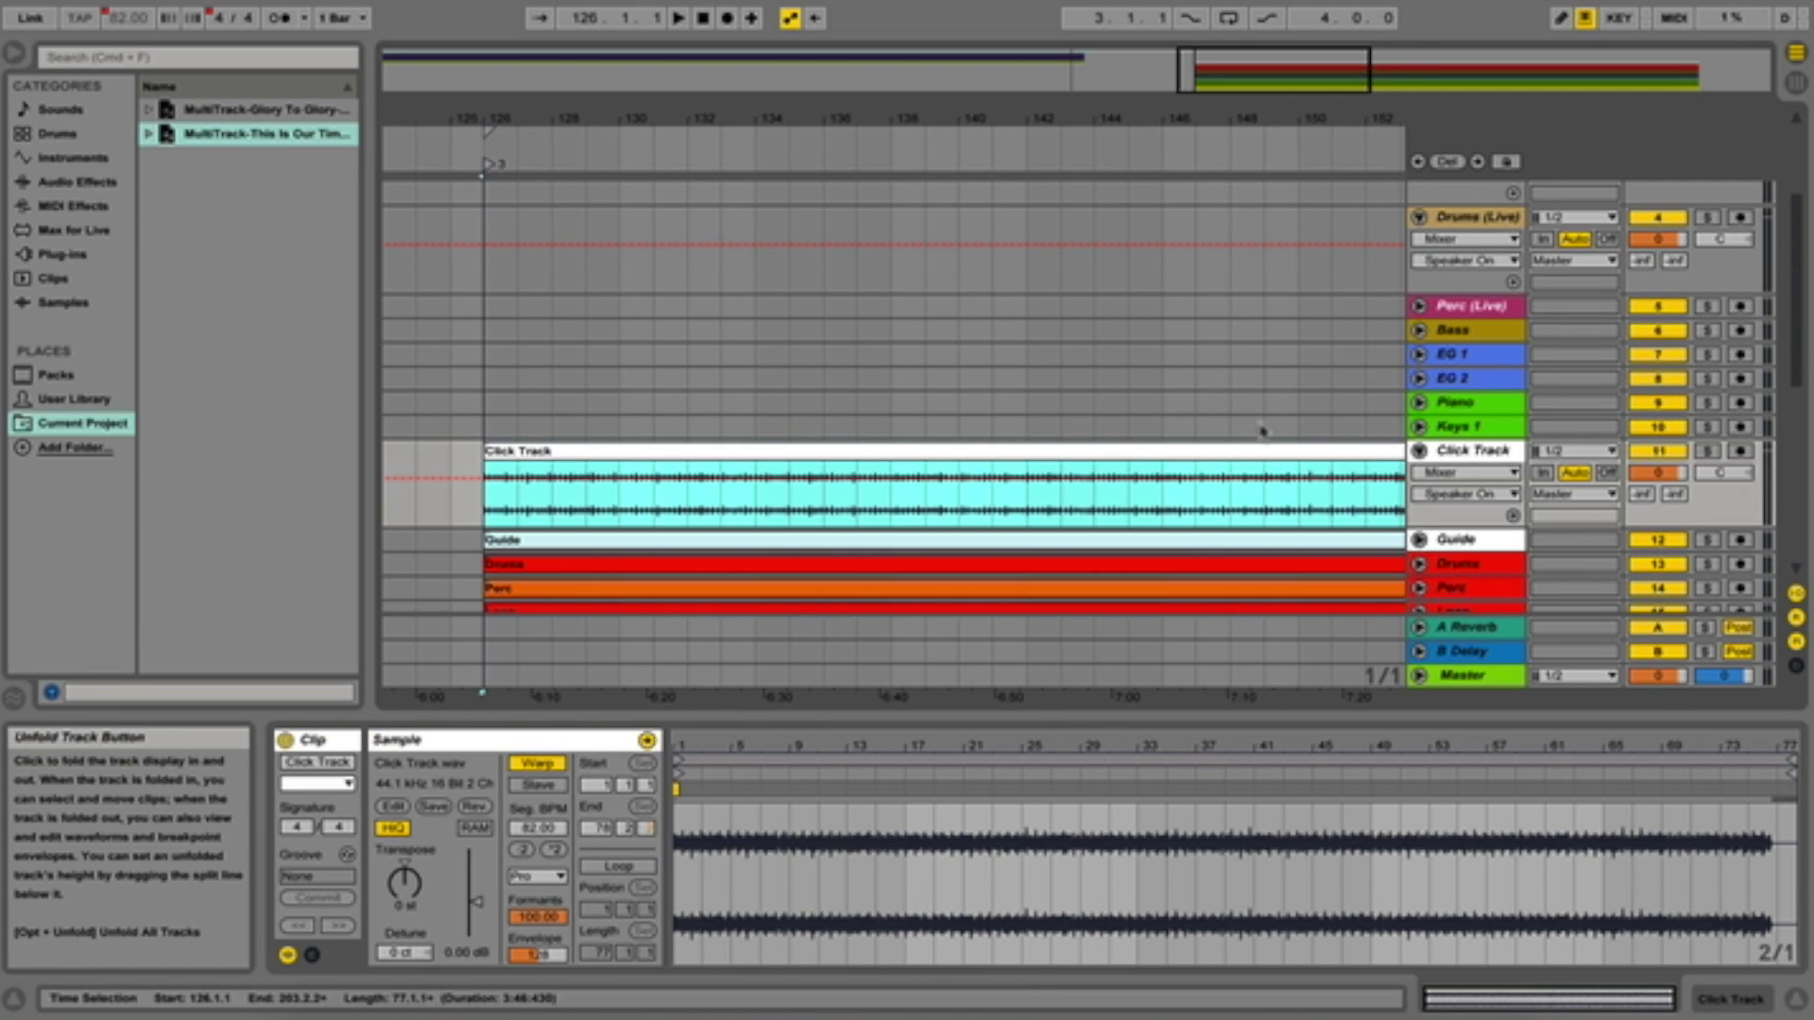
Examine where the second song's clips start and end compared with the first song's clips and the locators
scroll(1200, 402, down, 10)
scroll(1200, 403, right, 10)
scroll(1200, 403, up, 6)
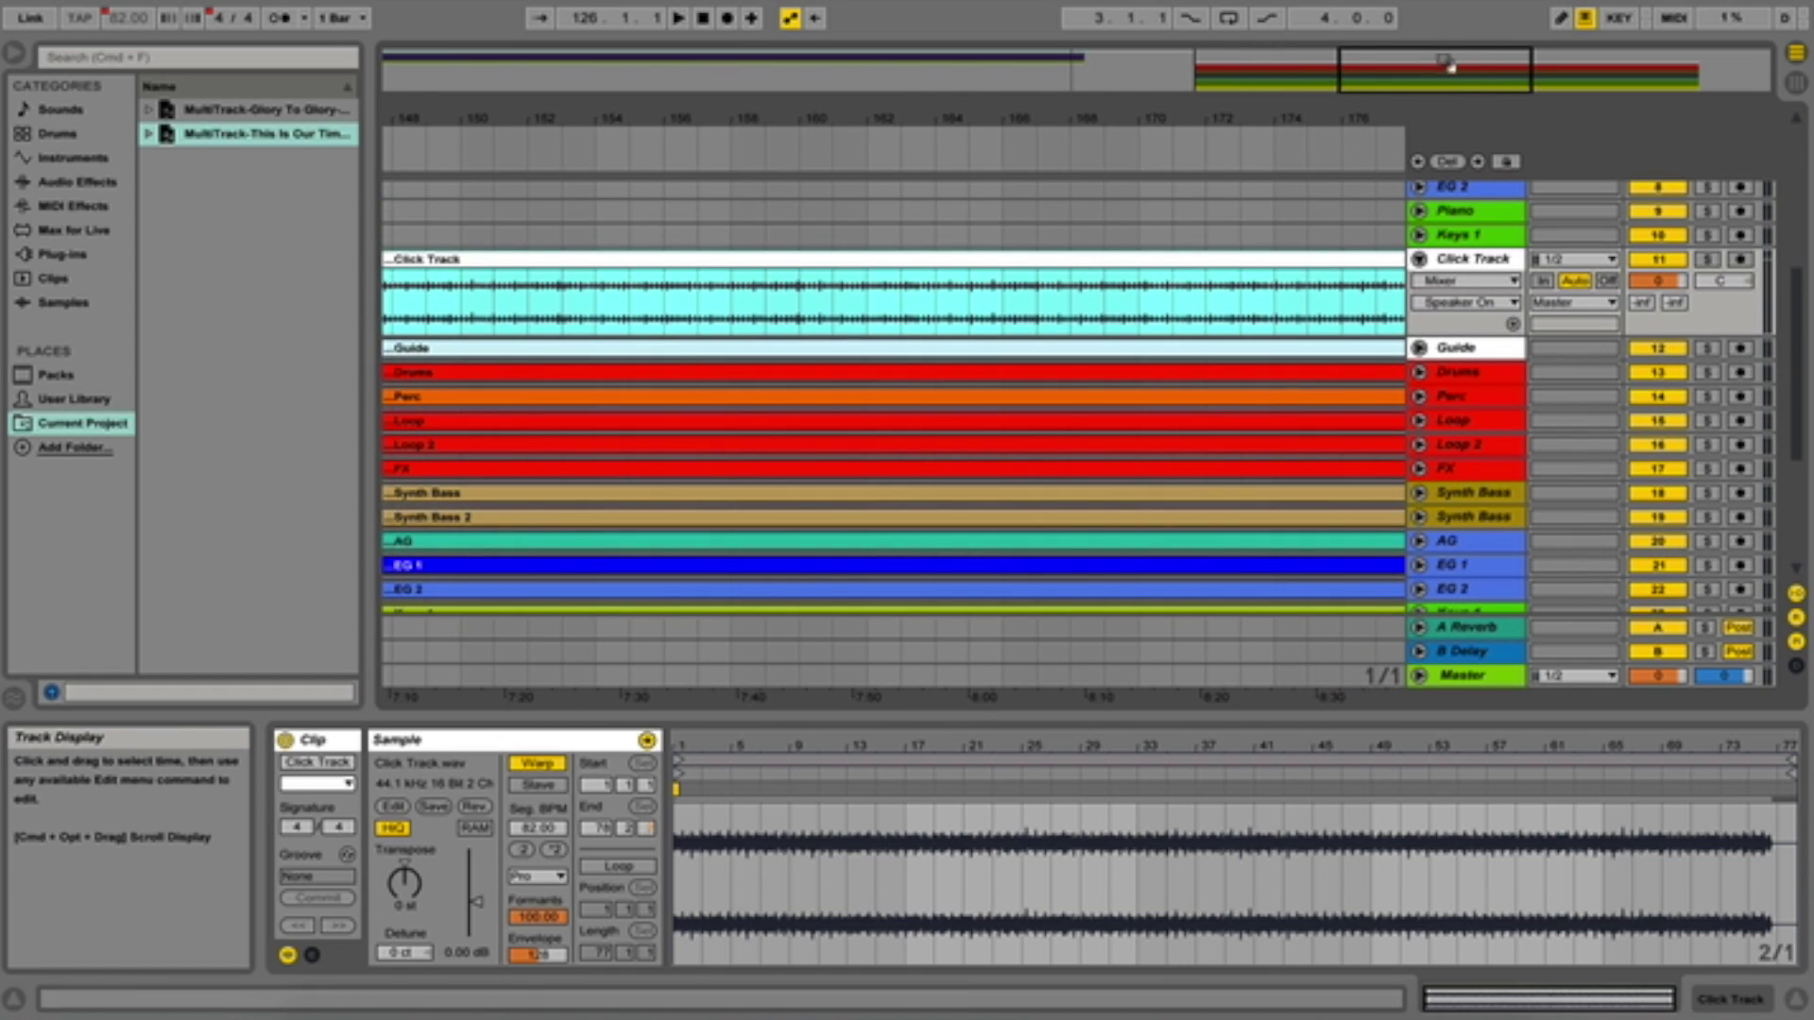
drag(1472, 66, 1472, 20)
scroll(1304, 243, right, 3)
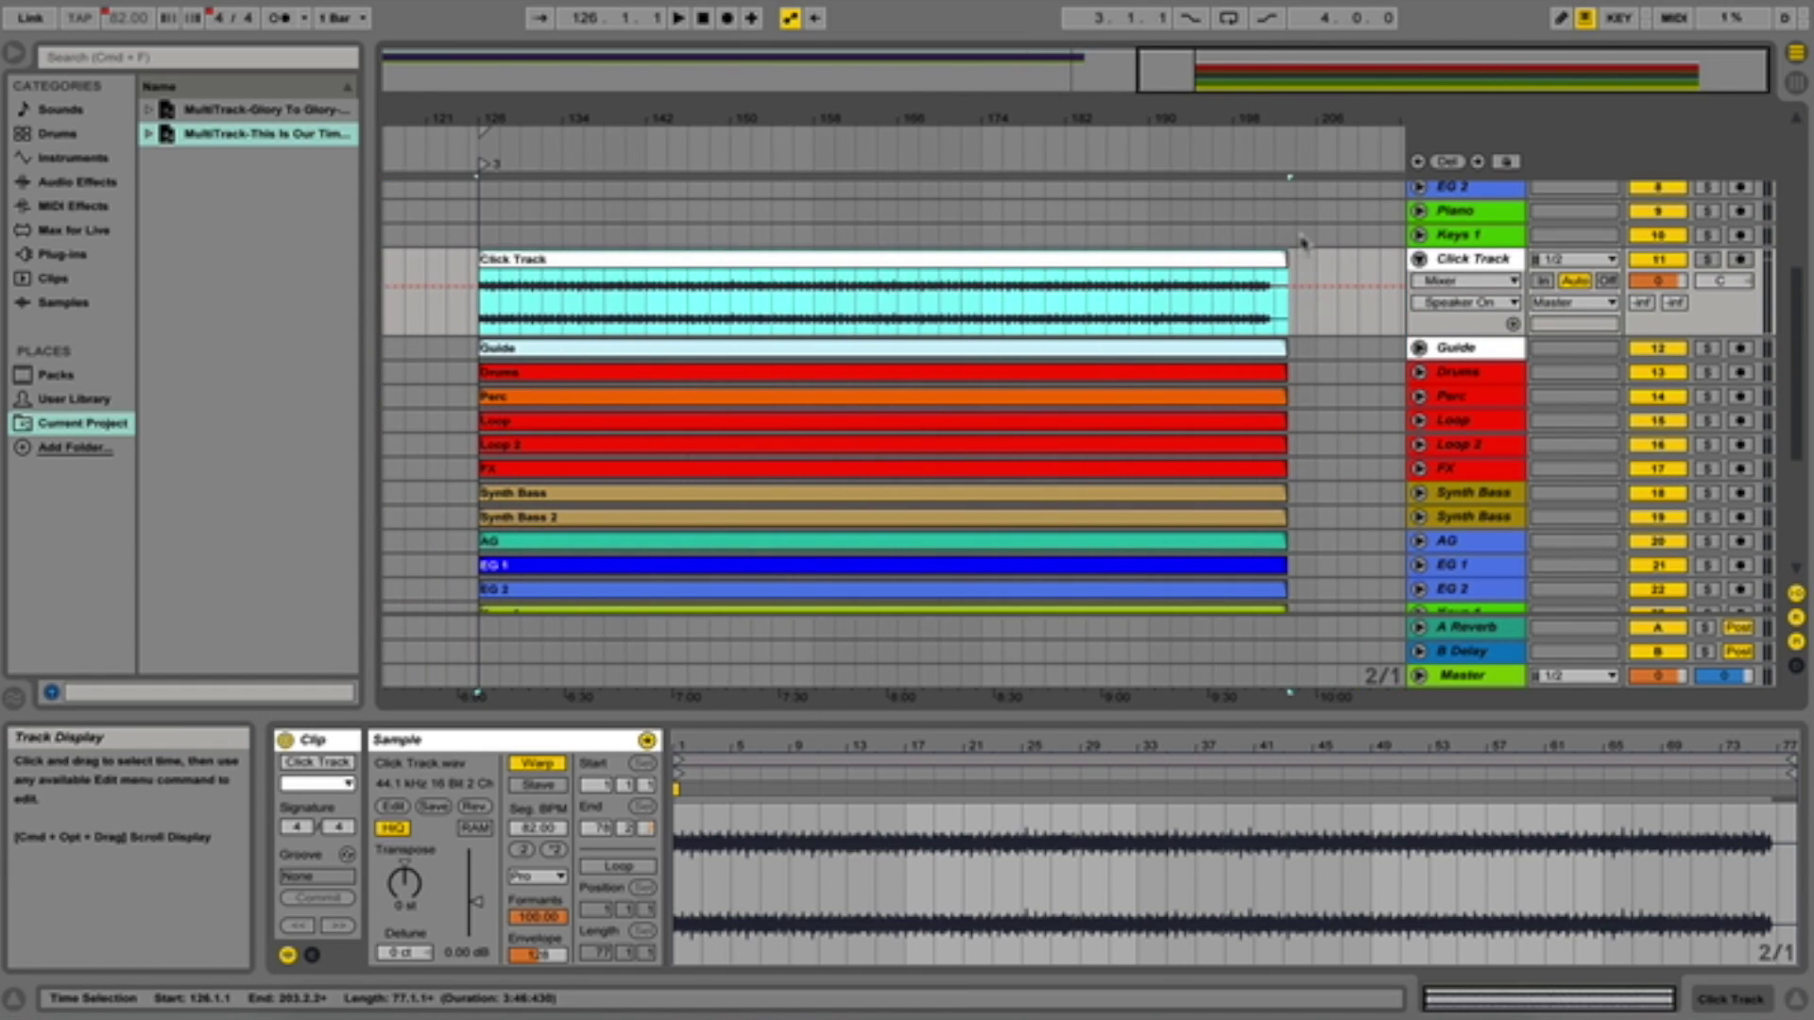
scroll(1138, 208, up, 6)
scroll(1139, 208, left, 12)
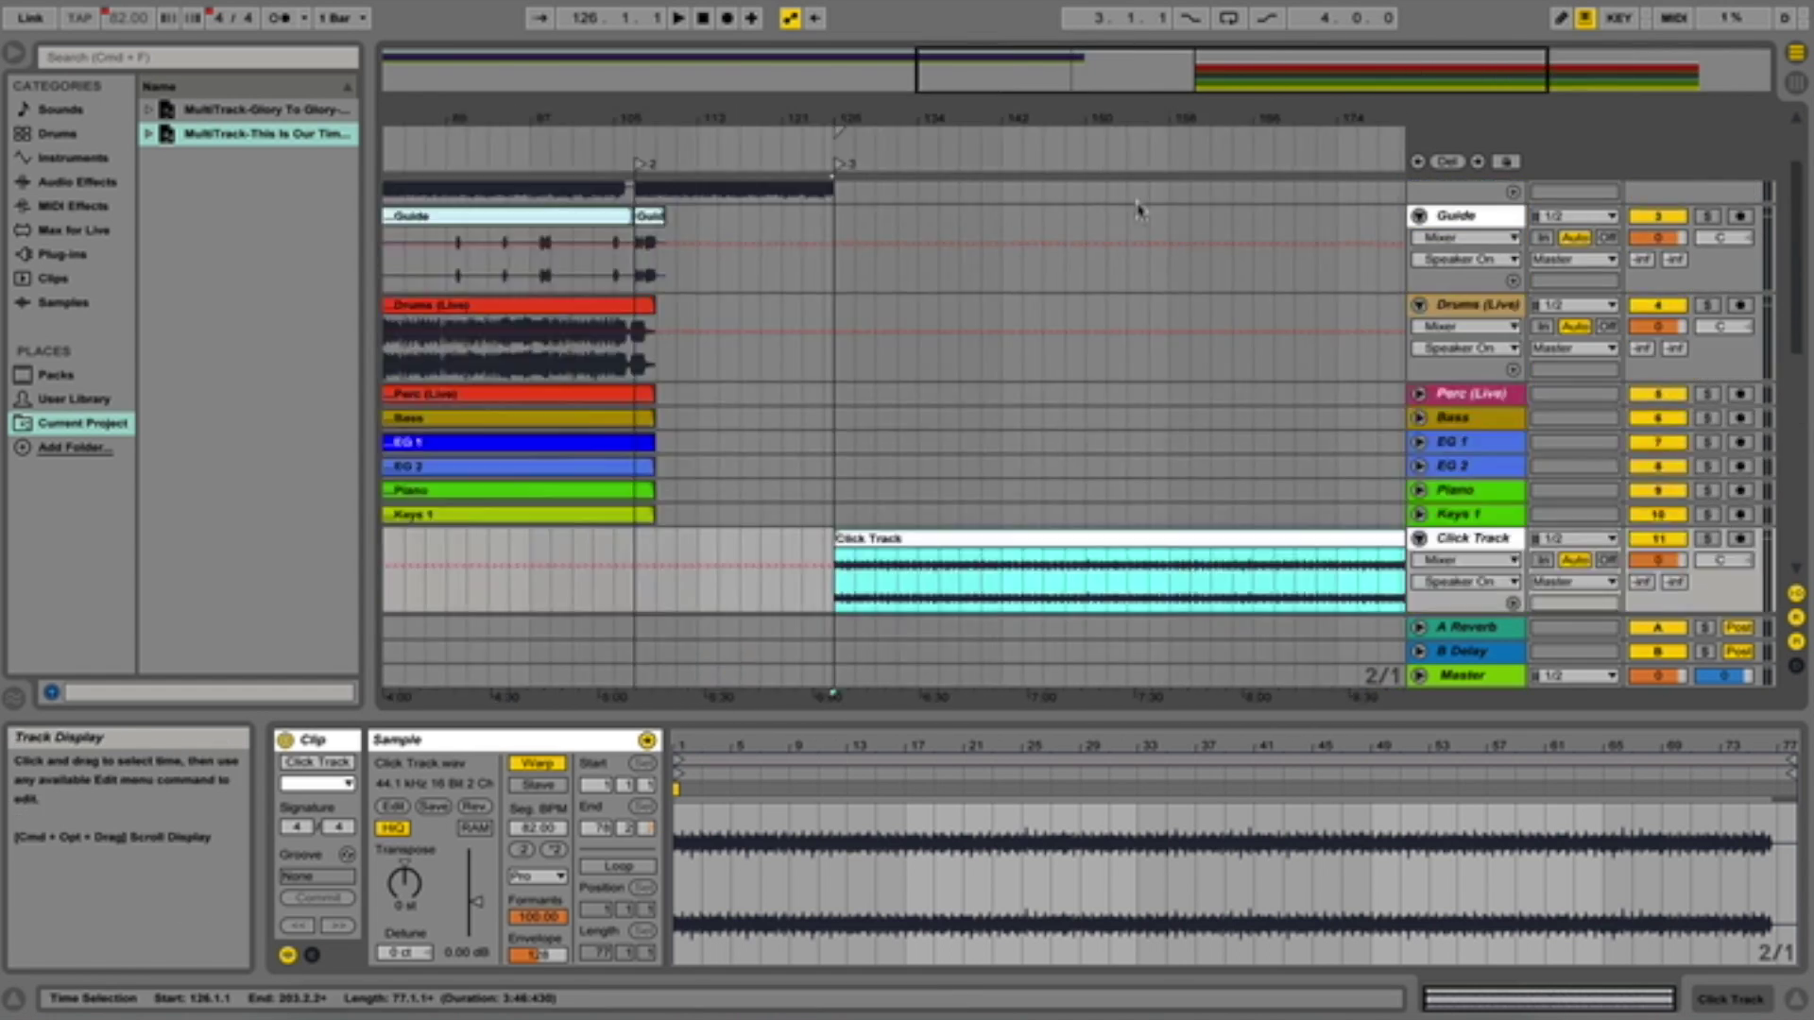
scroll(1360, 346, right, 4)
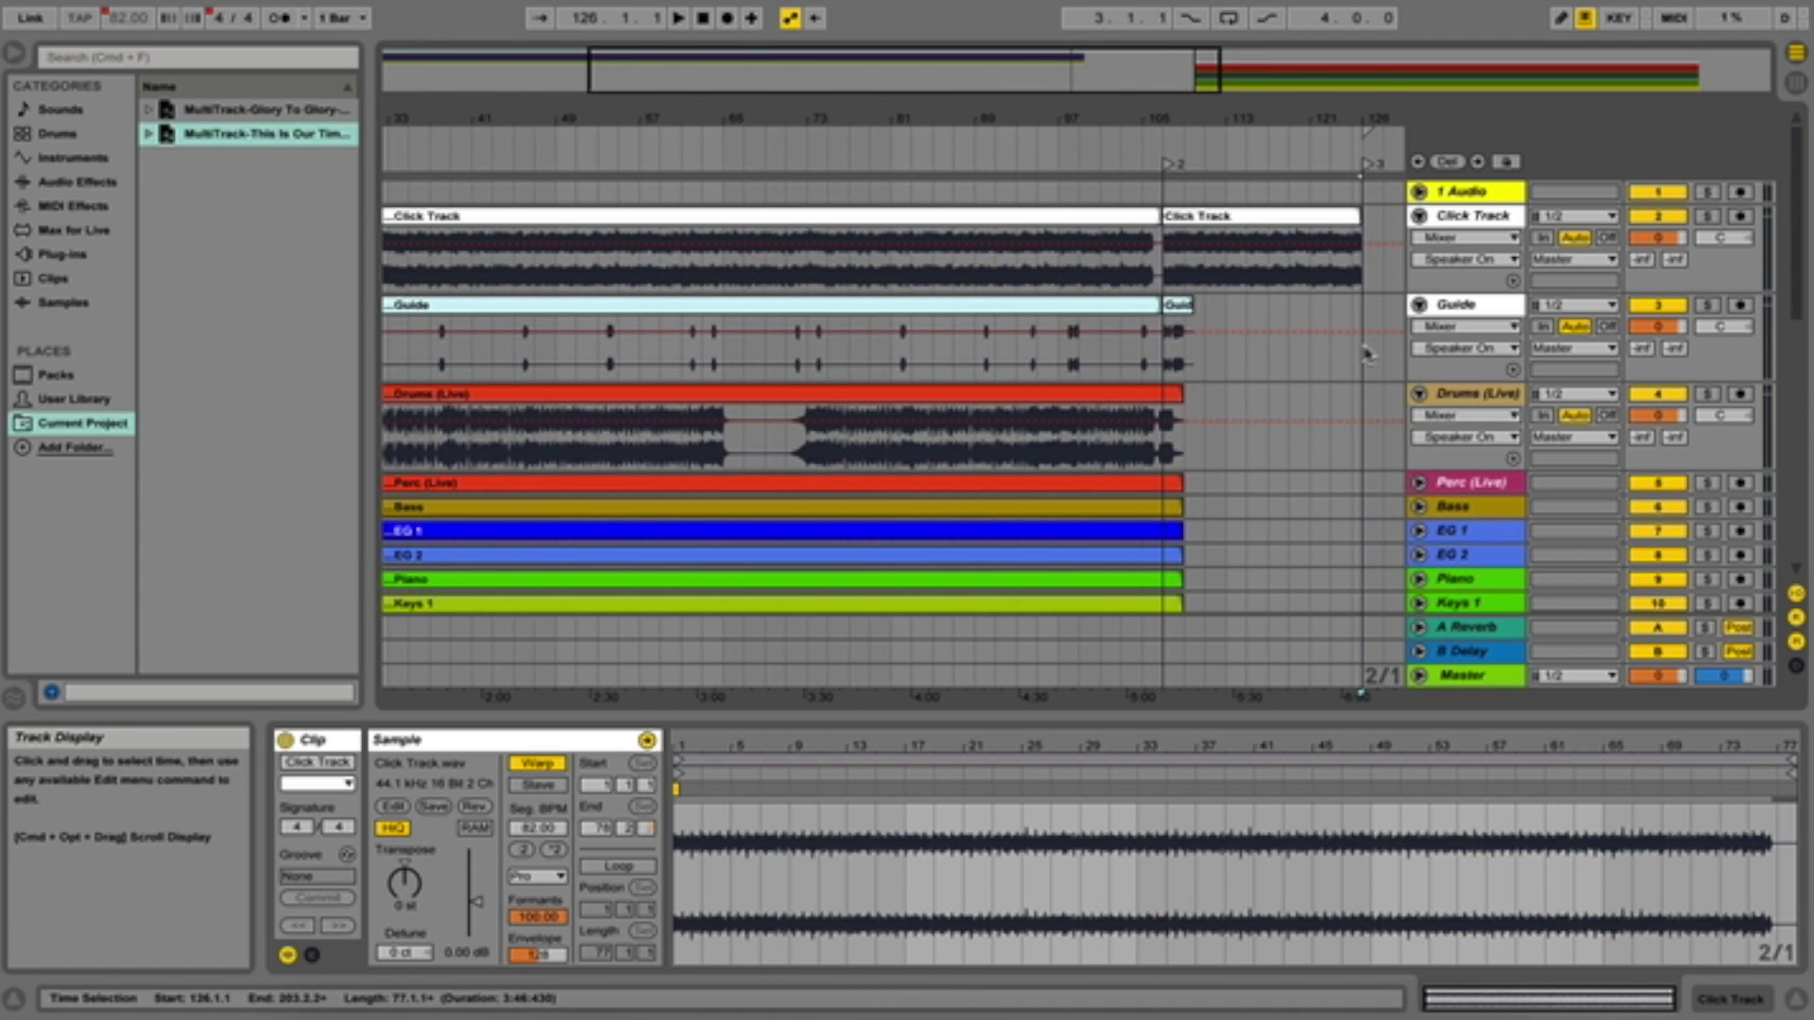
scroll(1363, 353, down, 8)
scroll(1363, 353, right, 12)
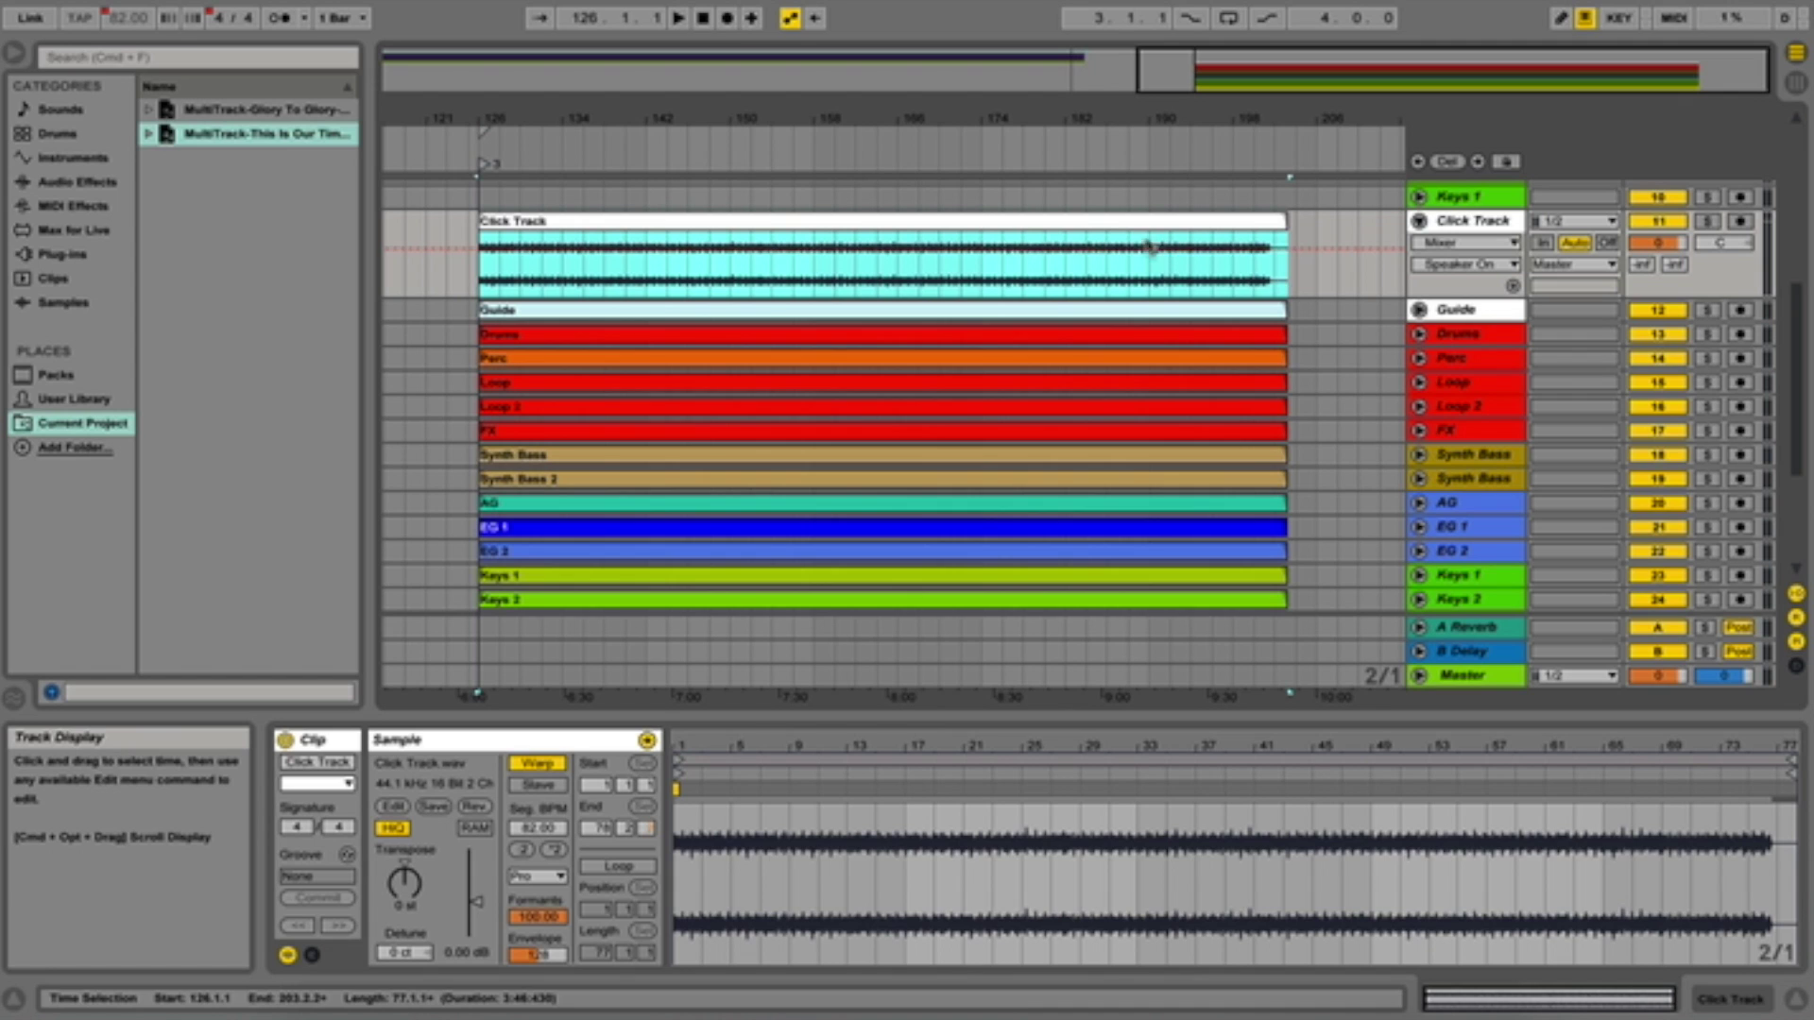
Unfold the second song's Drums track and select its clip
click(1420, 337)
click(1280, 335)
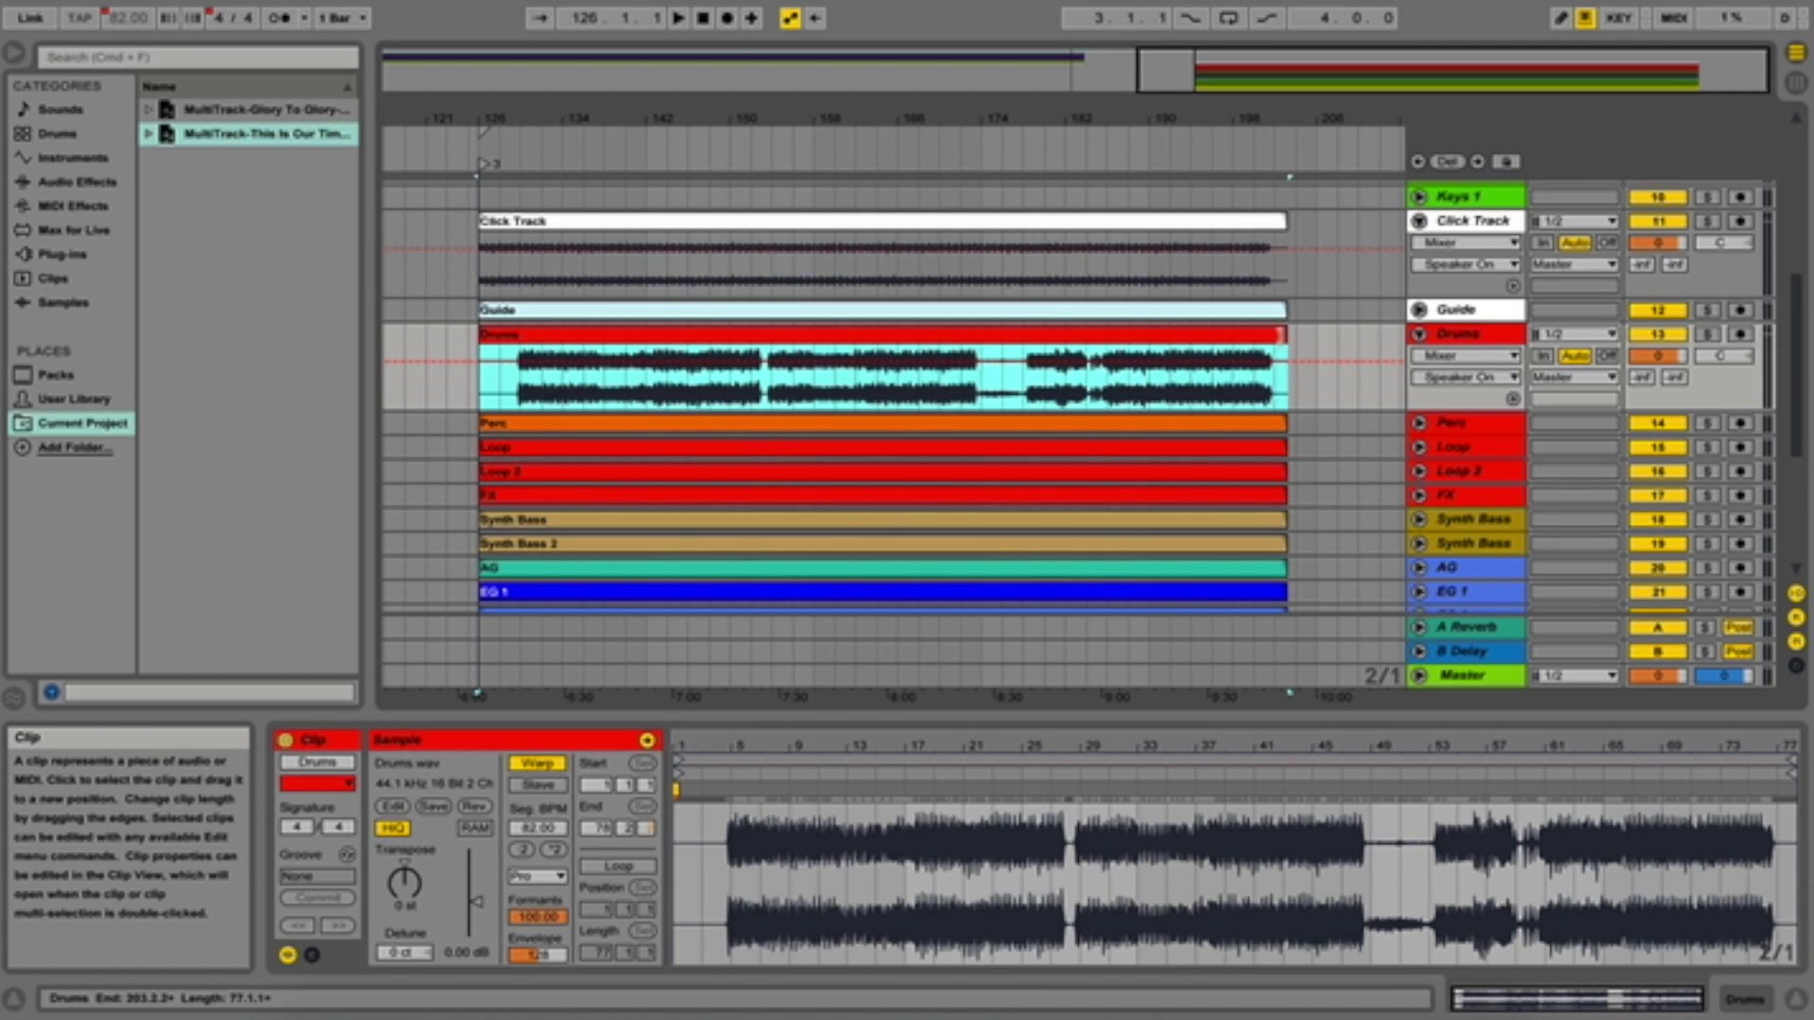
Try to extend the ends of the second song's clips, first Drums alone and then the selection from Click Track through EG 1
drag(1279, 335, 1360, 342)
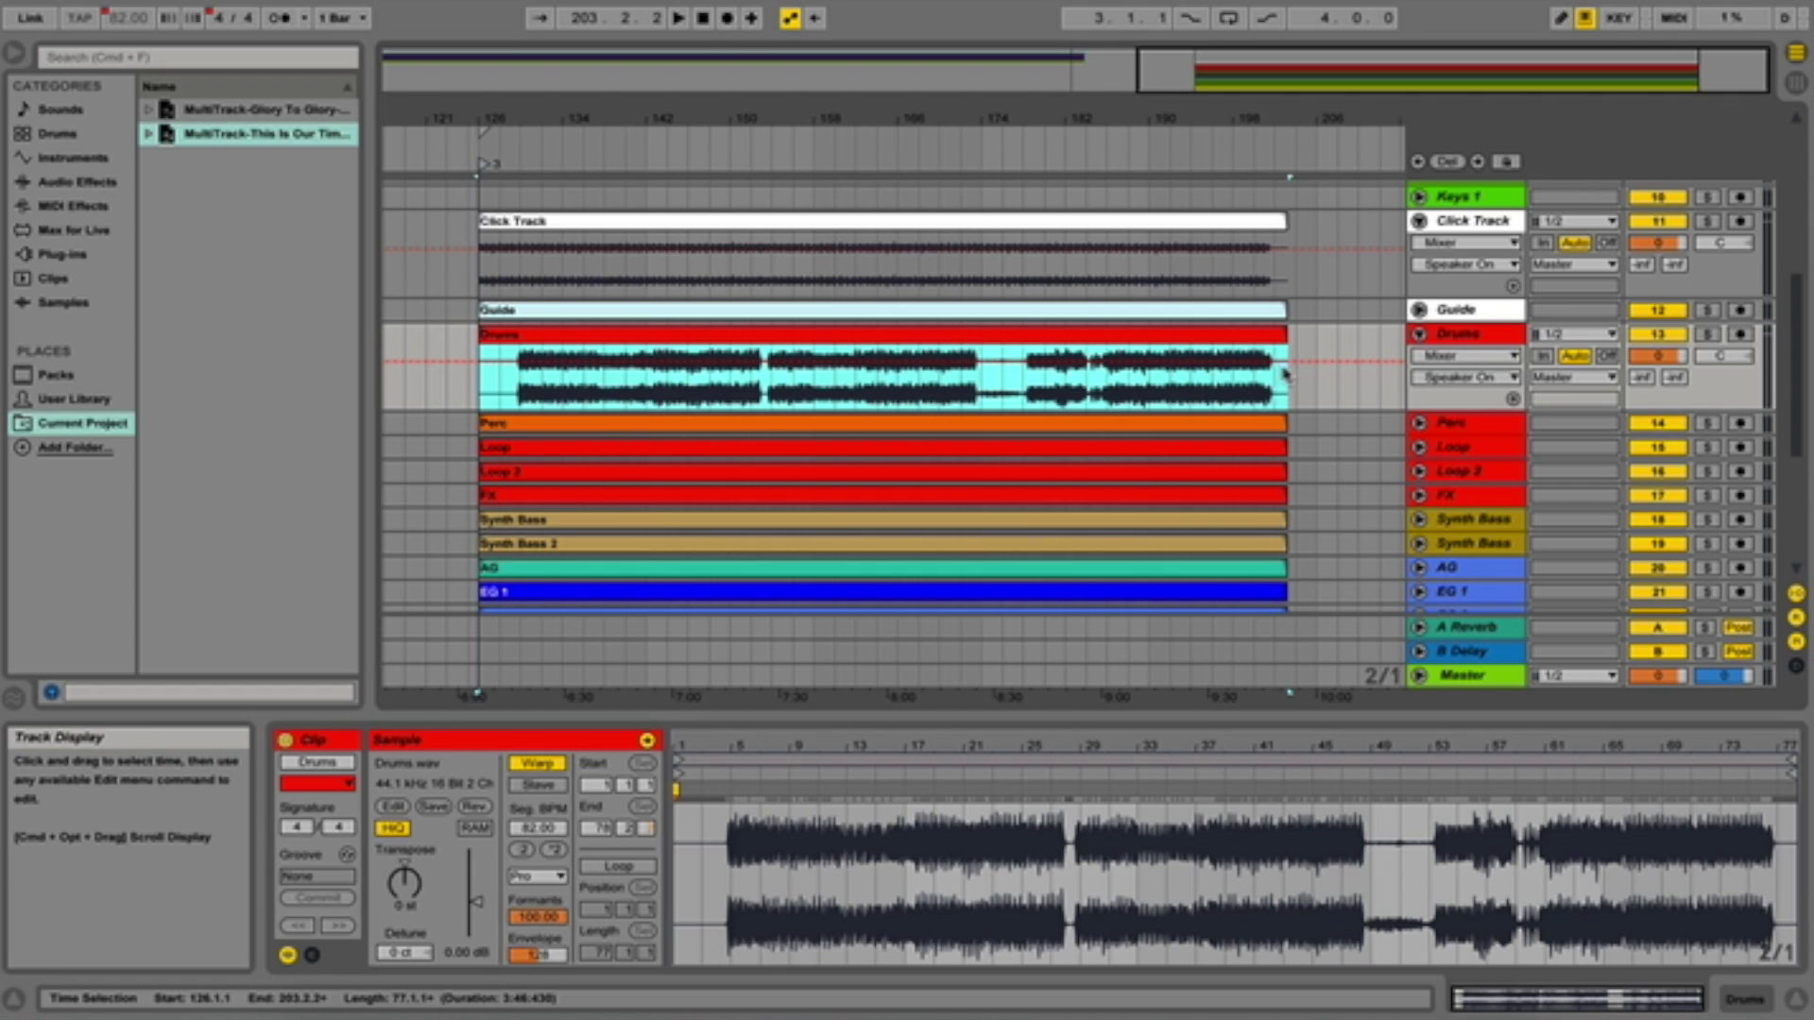
click(1285, 244)
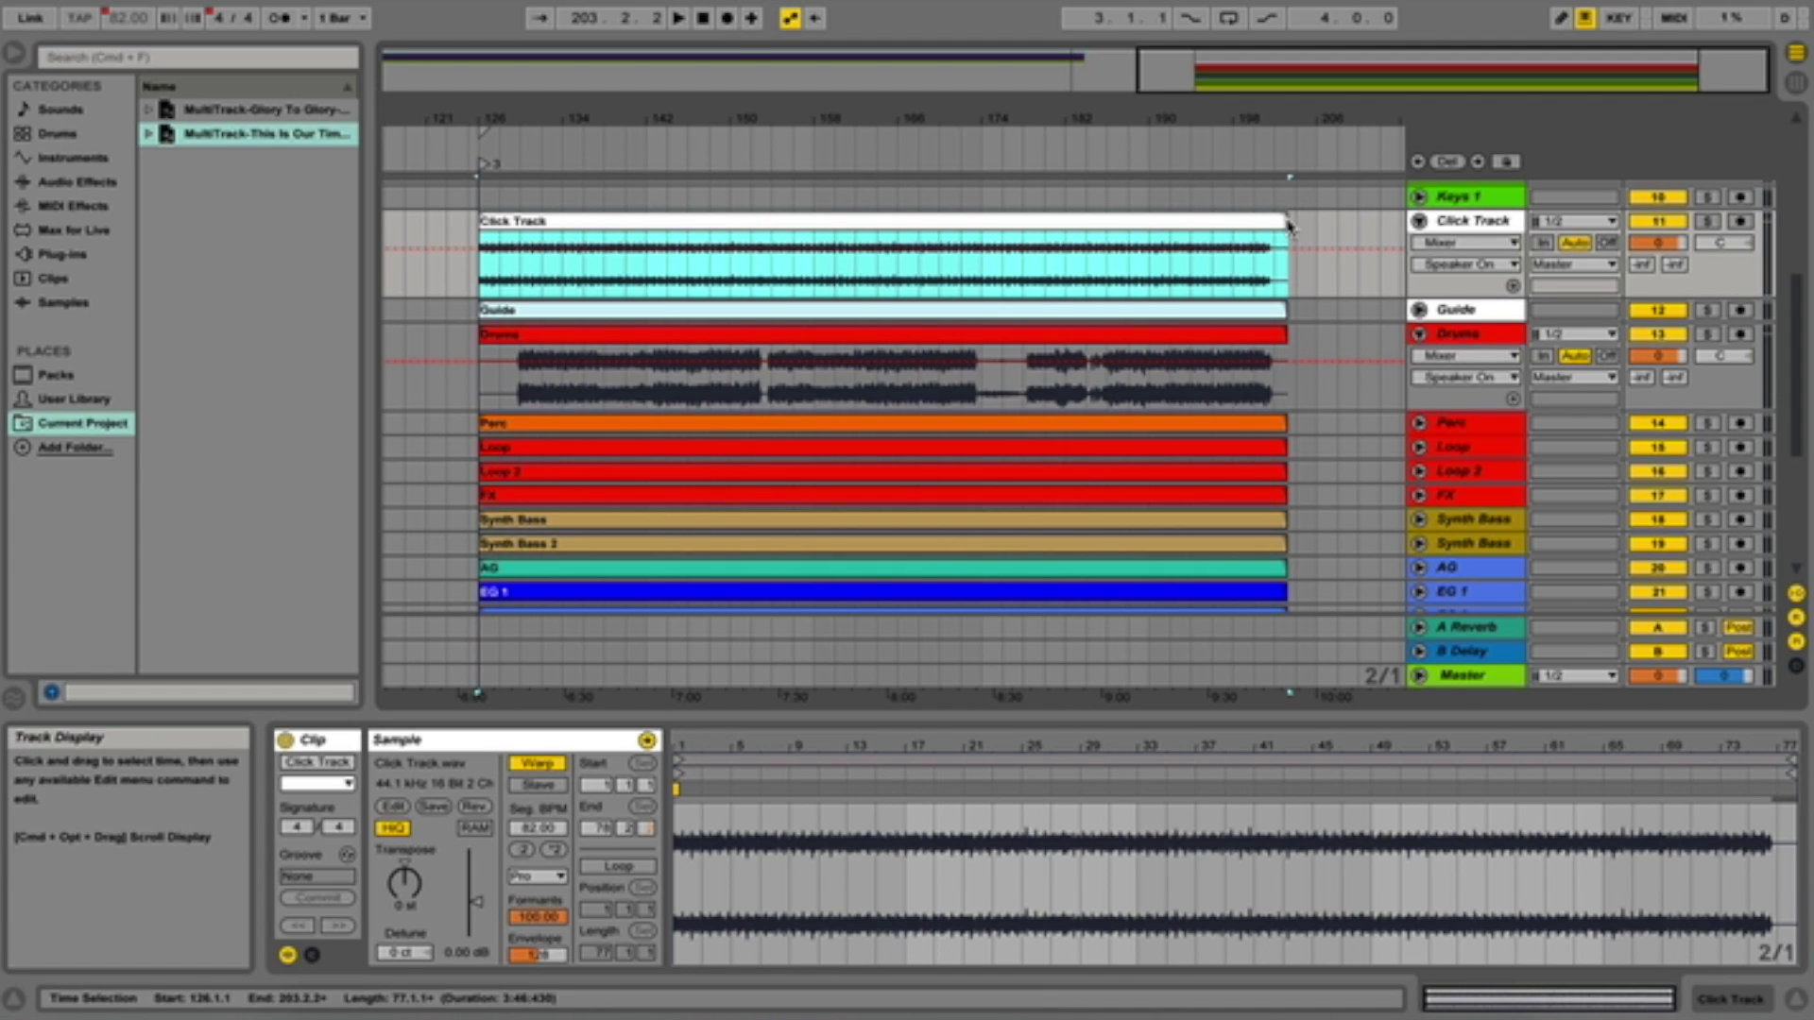
shift+click(1265, 592)
mouse_move(1275, 213)
mouse_down()
mouse_move(1375, 217)
mouse_move(1100, 219)
mouse_move(1287, 219)
mouse_up()
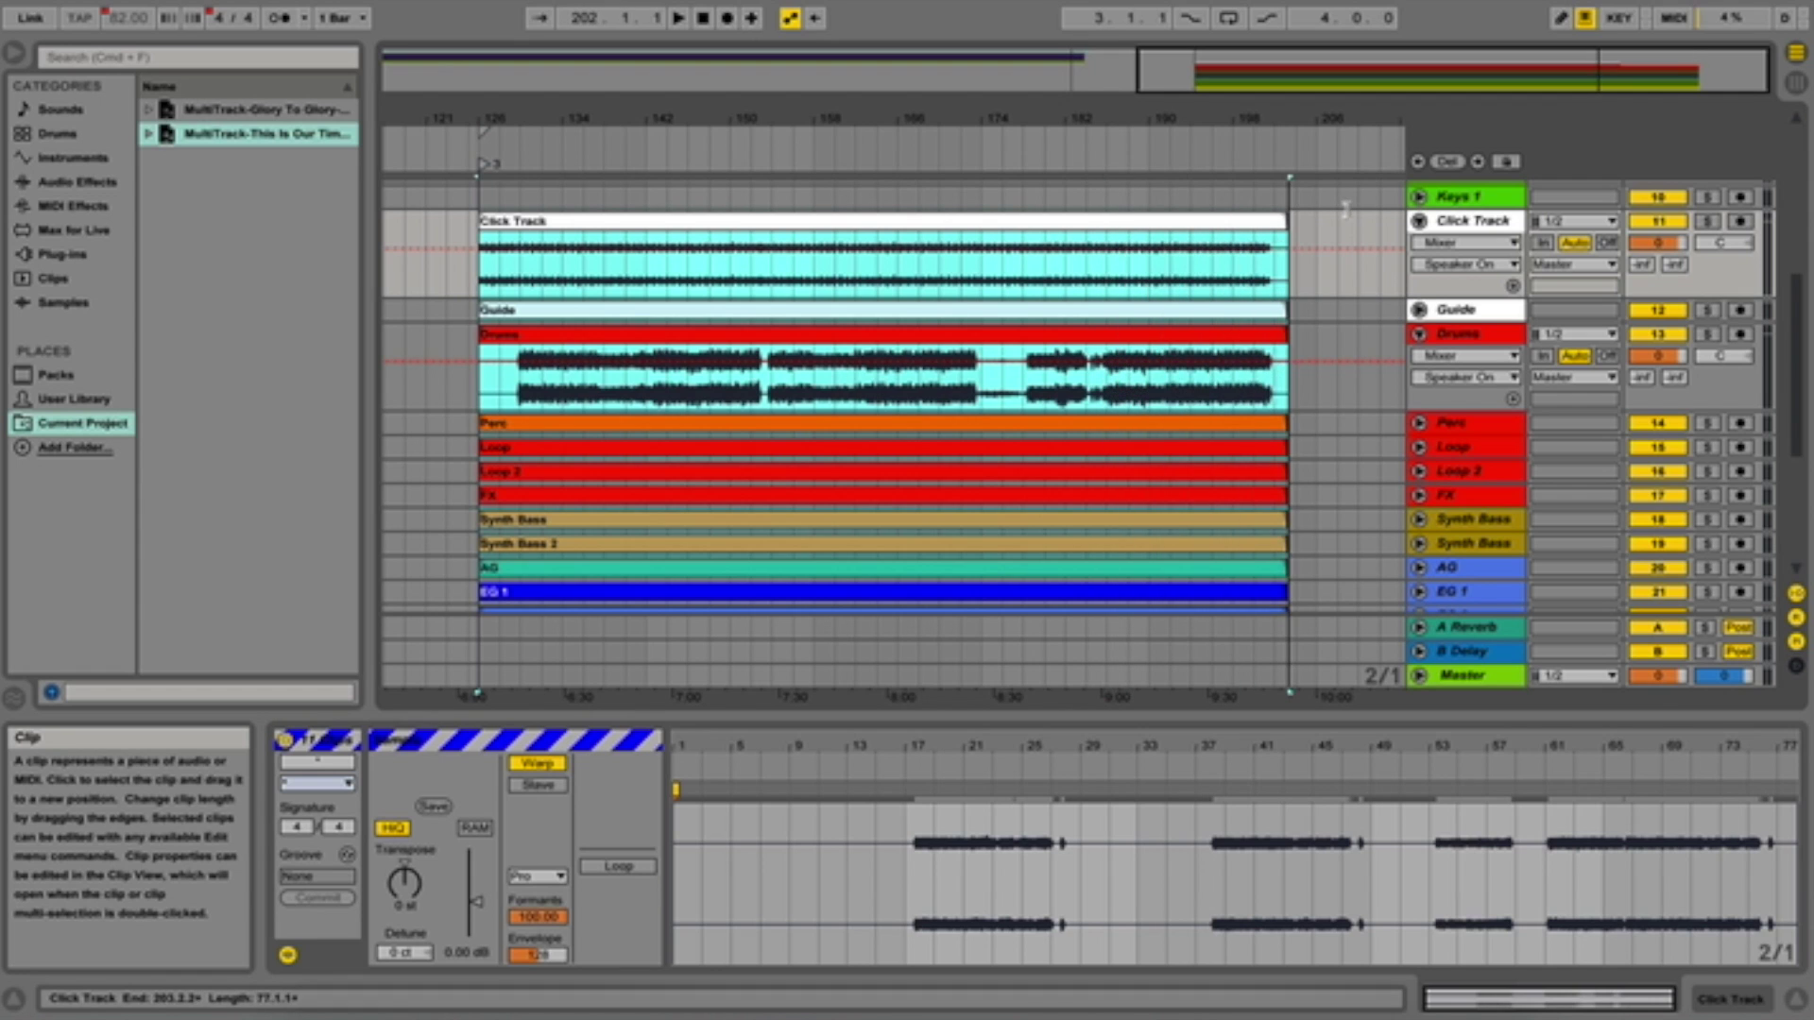
click(1261, 301)
Set the segment BPM of the second song's Click Track and Guide clips to 128
click(870, 225)
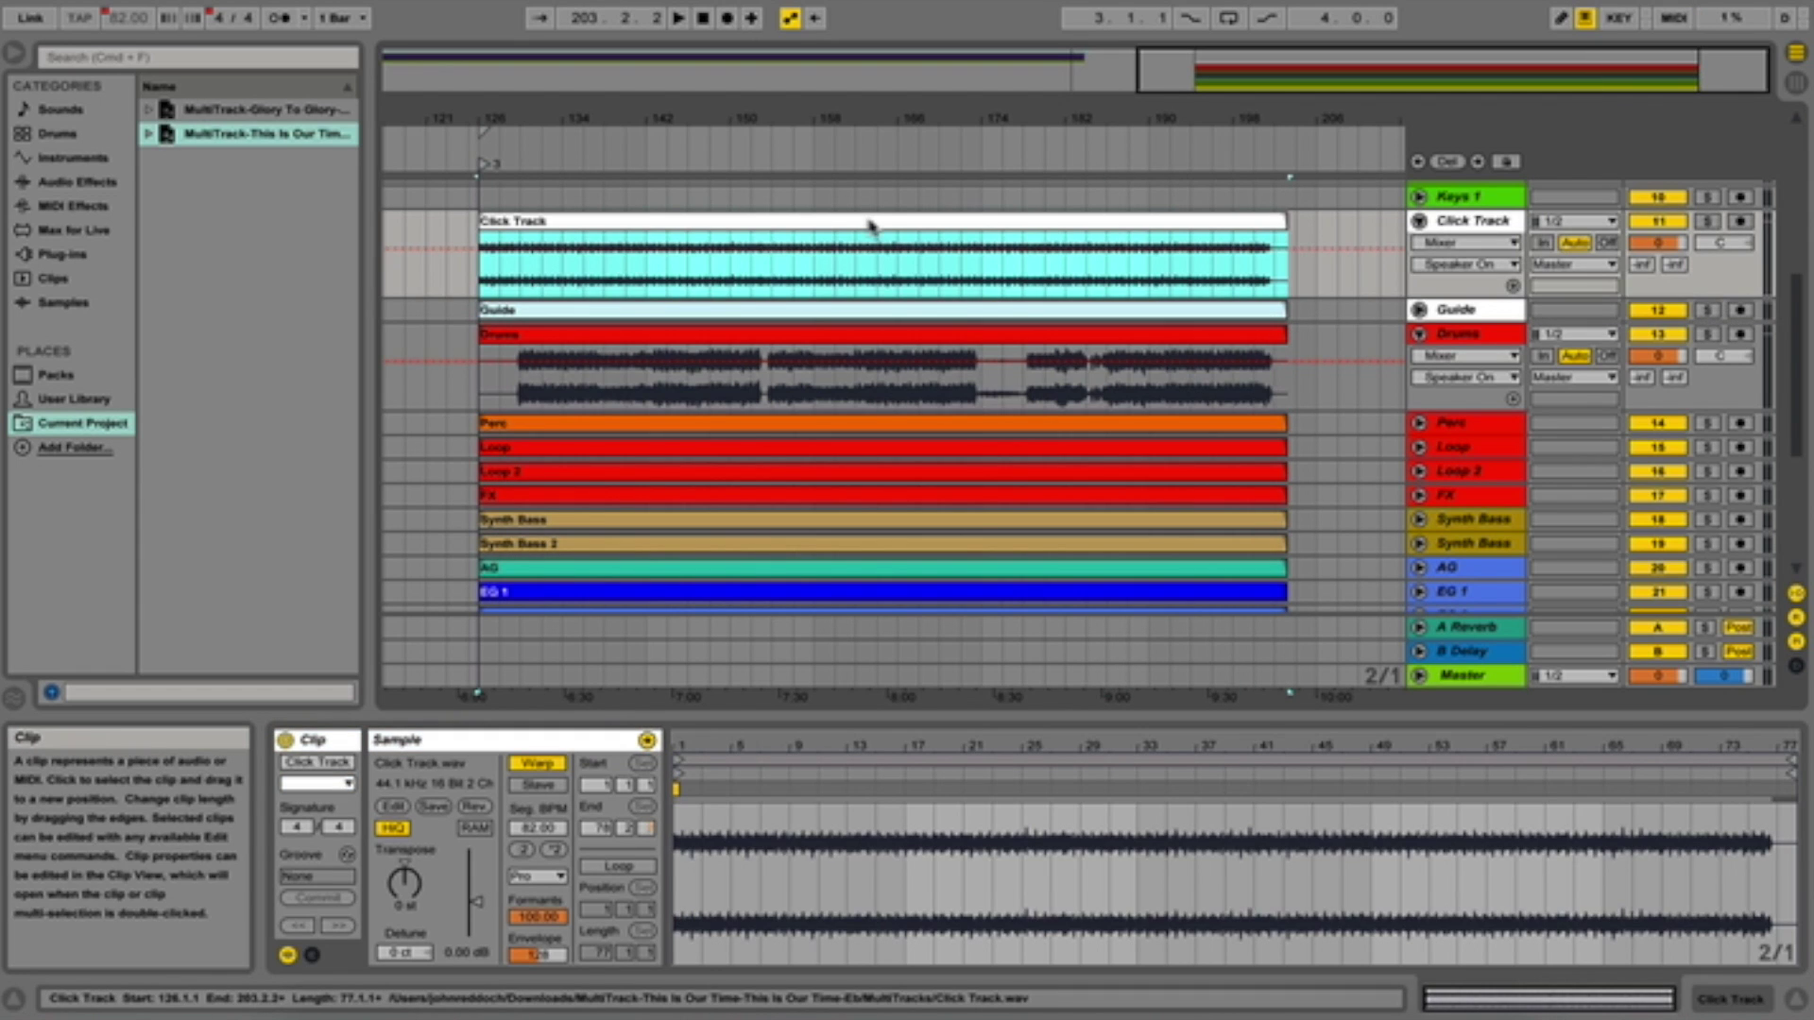
double_click(710, 226)
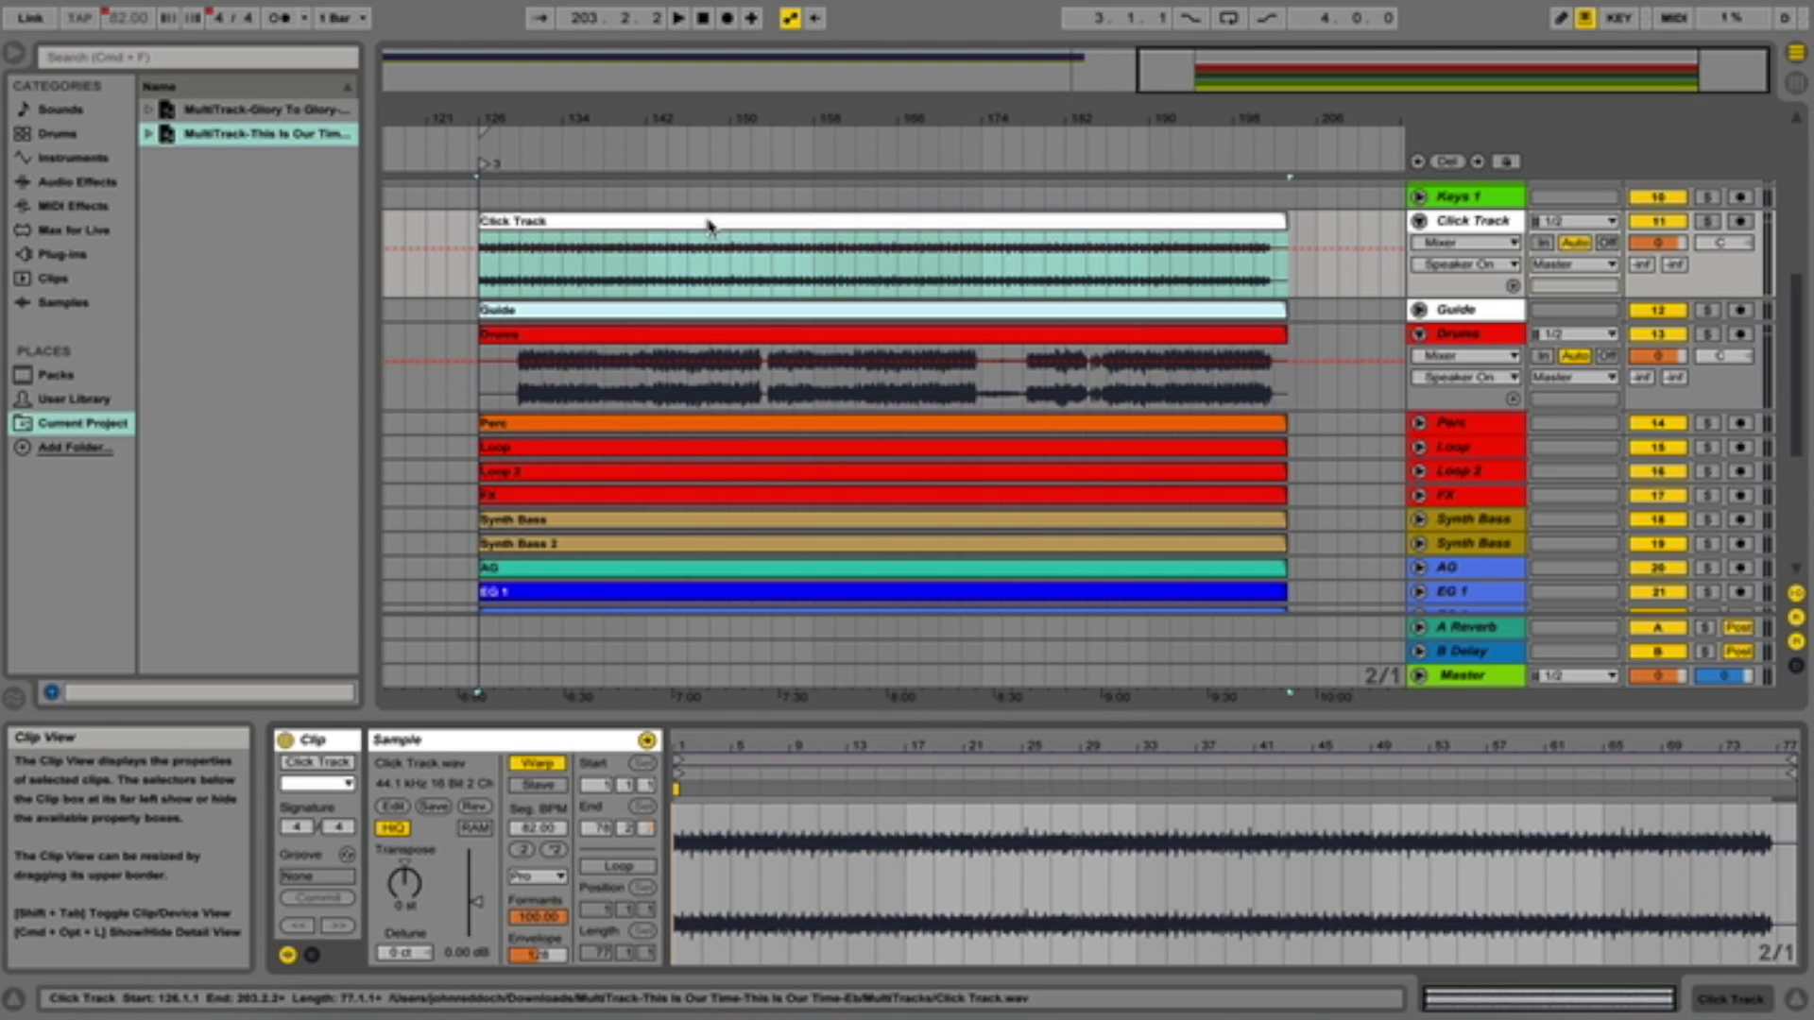
click(540, 828)
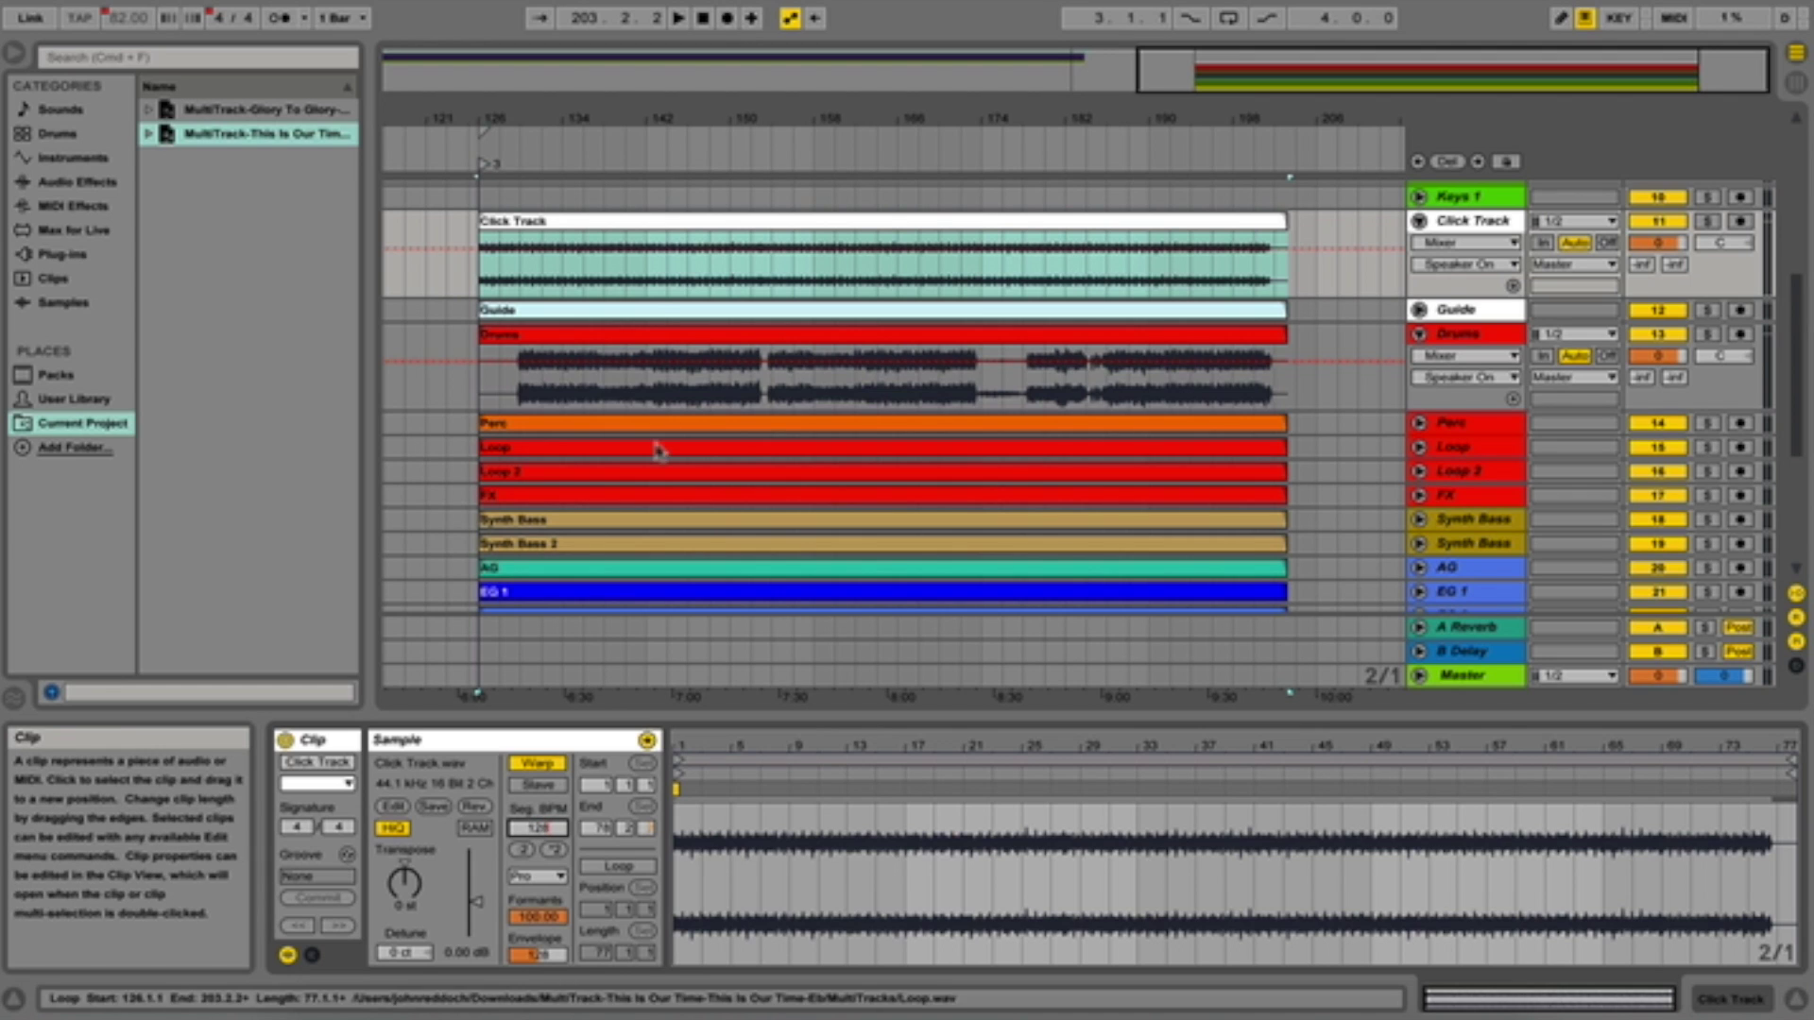
click(638, 310)
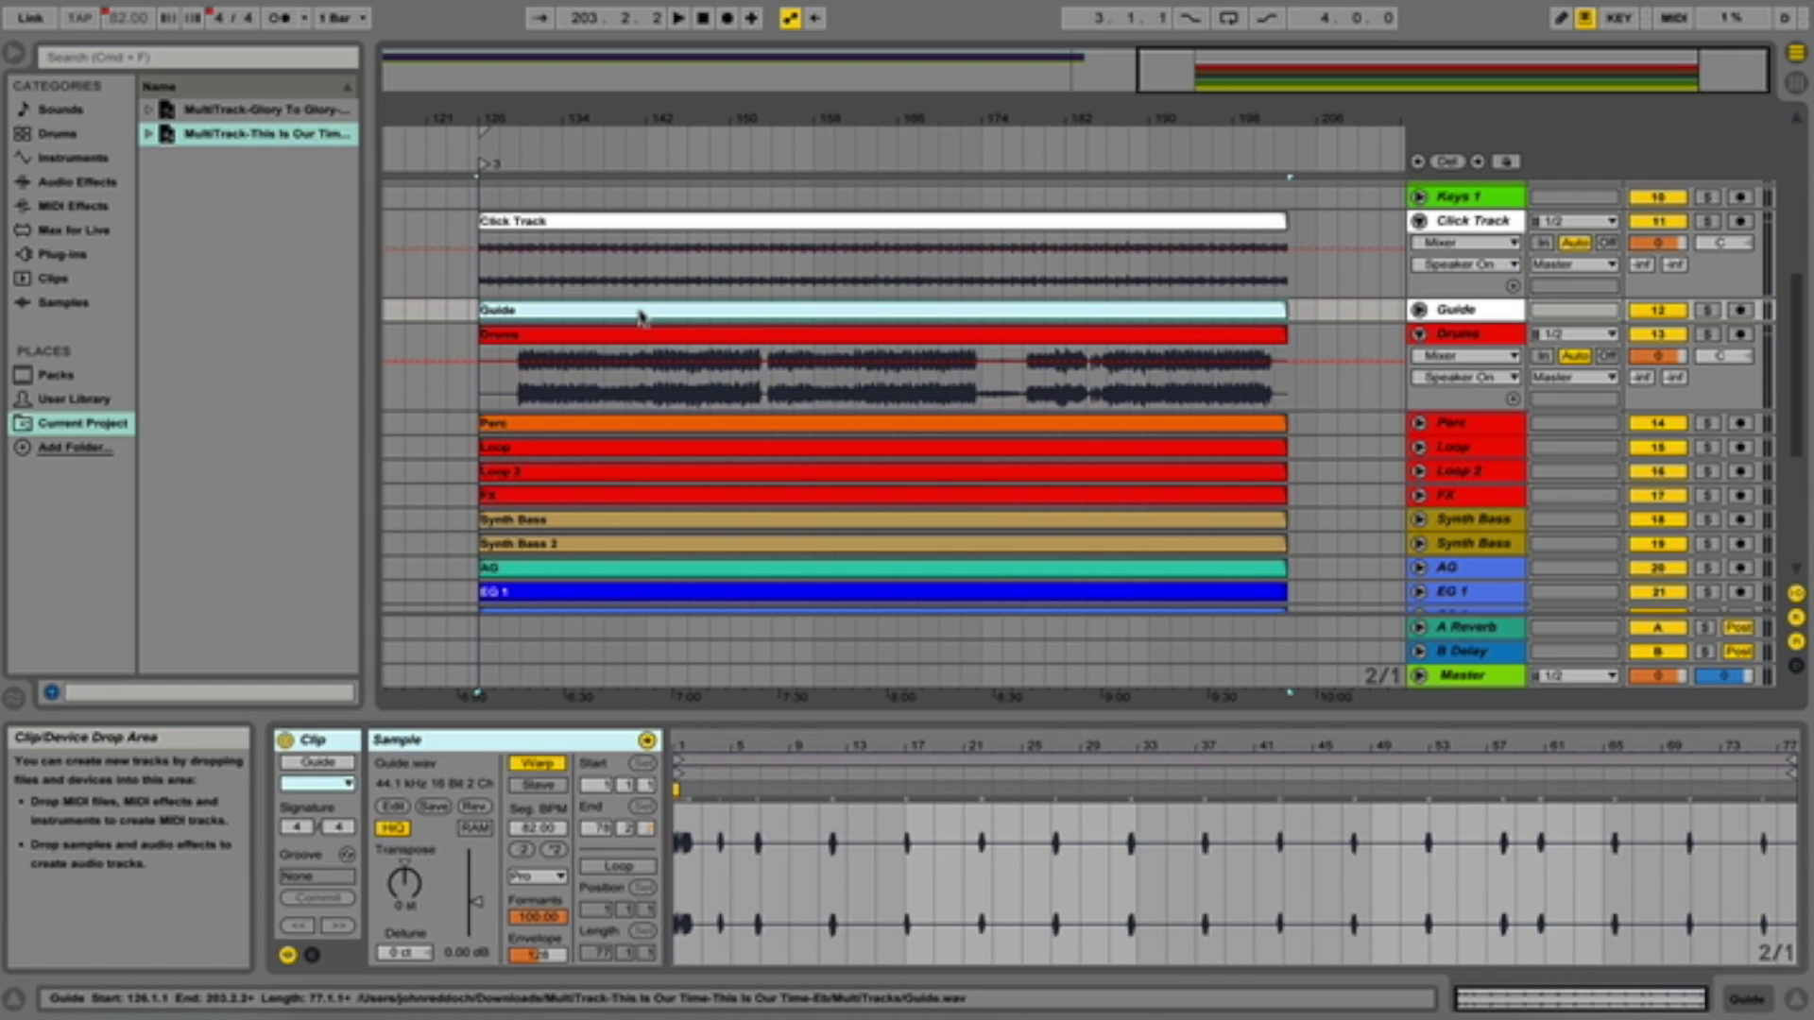
click(546, 828)
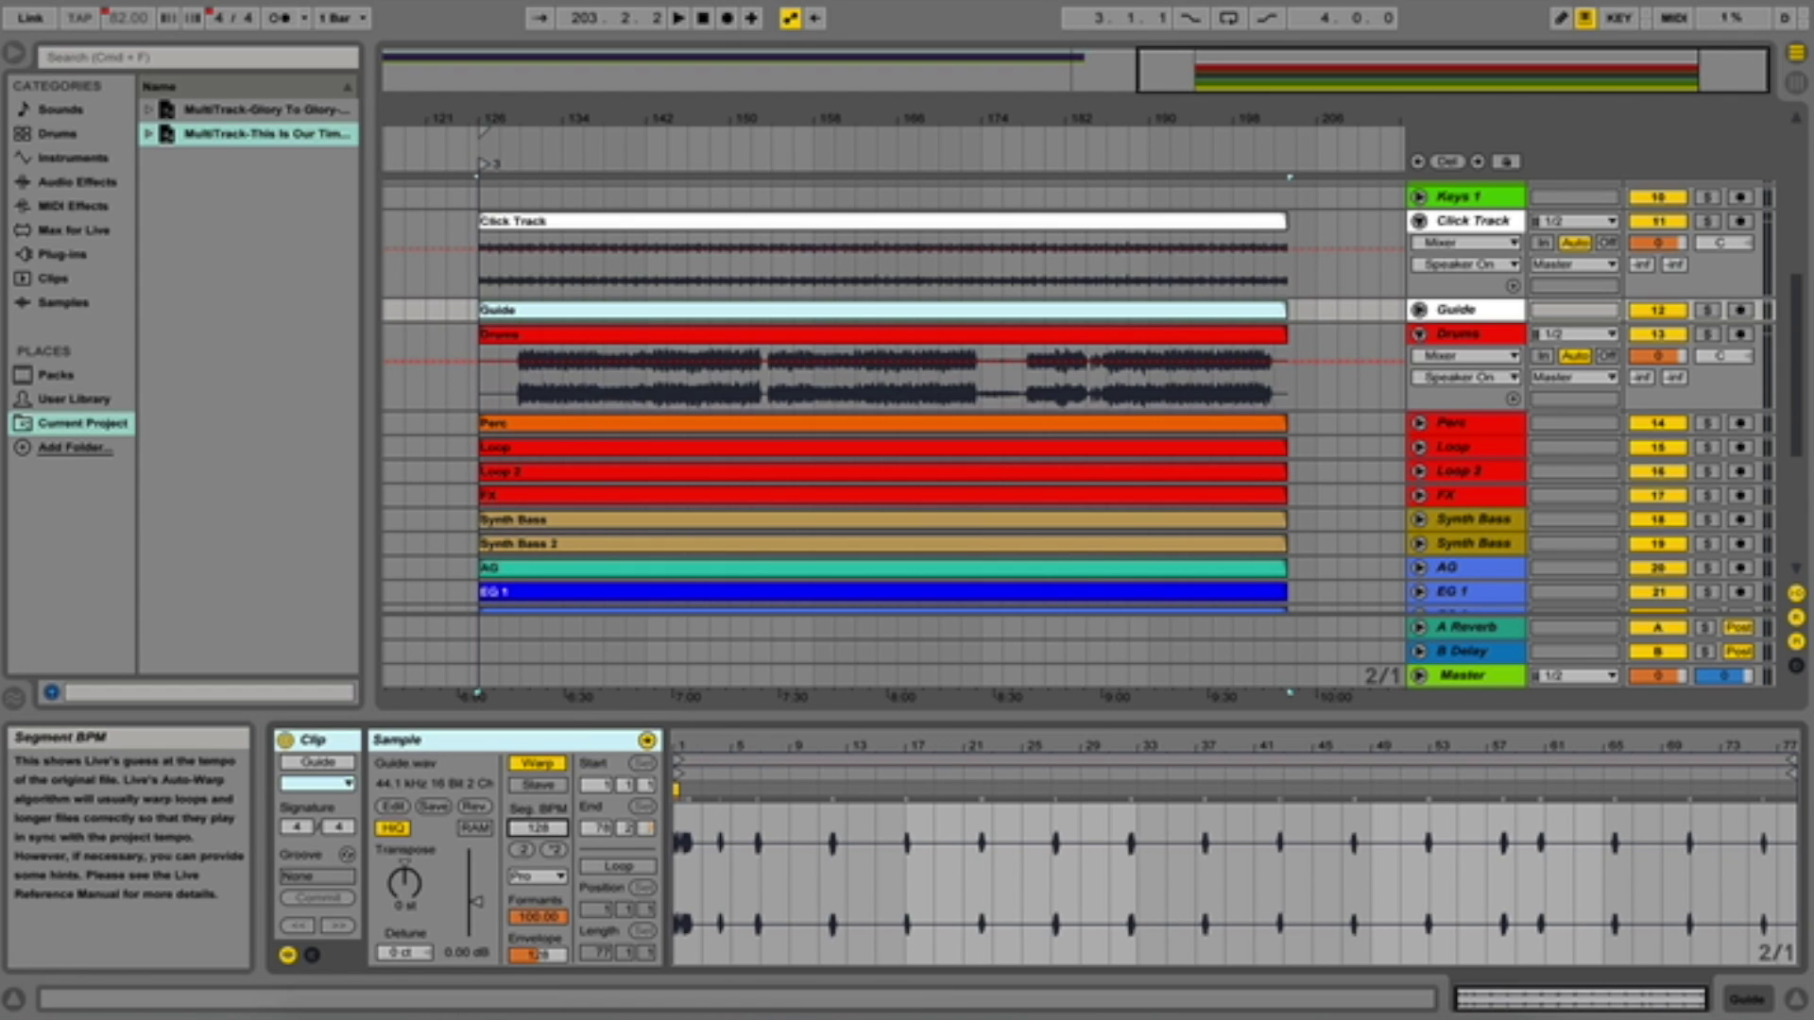
key(Return)
drag(550, 831, 551, 824)
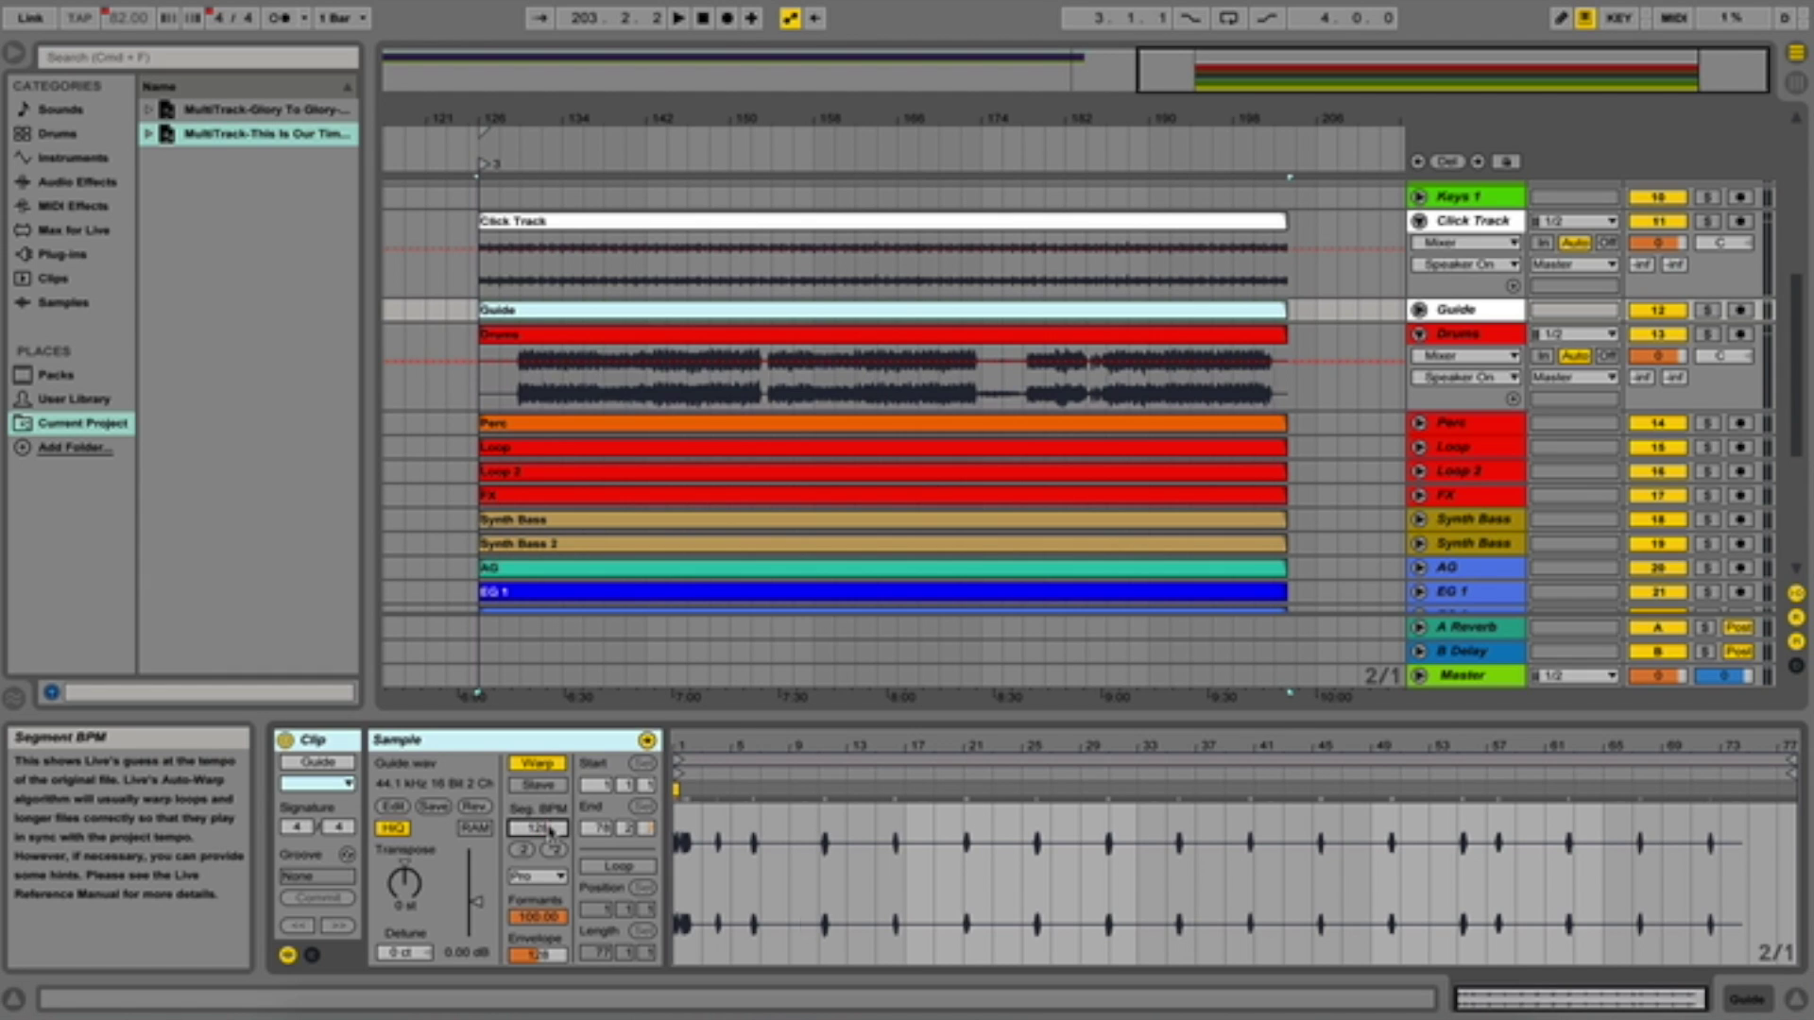
Set the segment BPM of the second song's Drums and Perc clips to 128
click(677, 332)
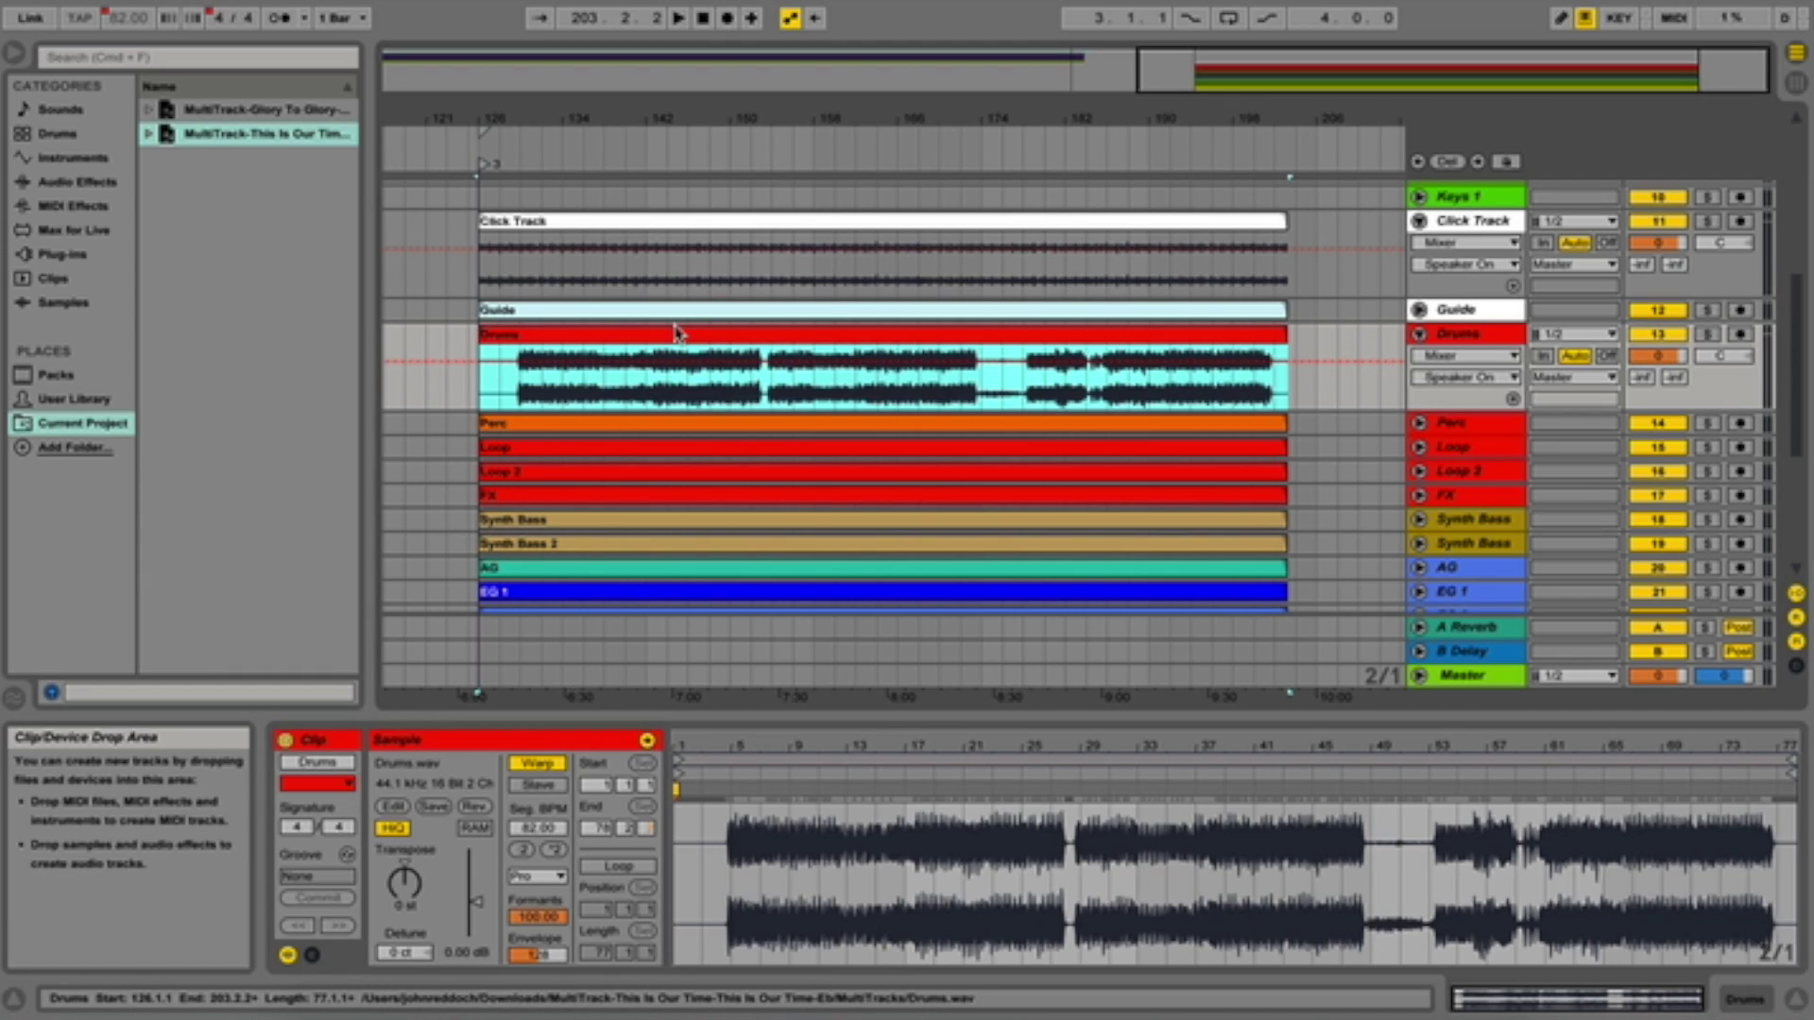
click(548, 829)
text(12)
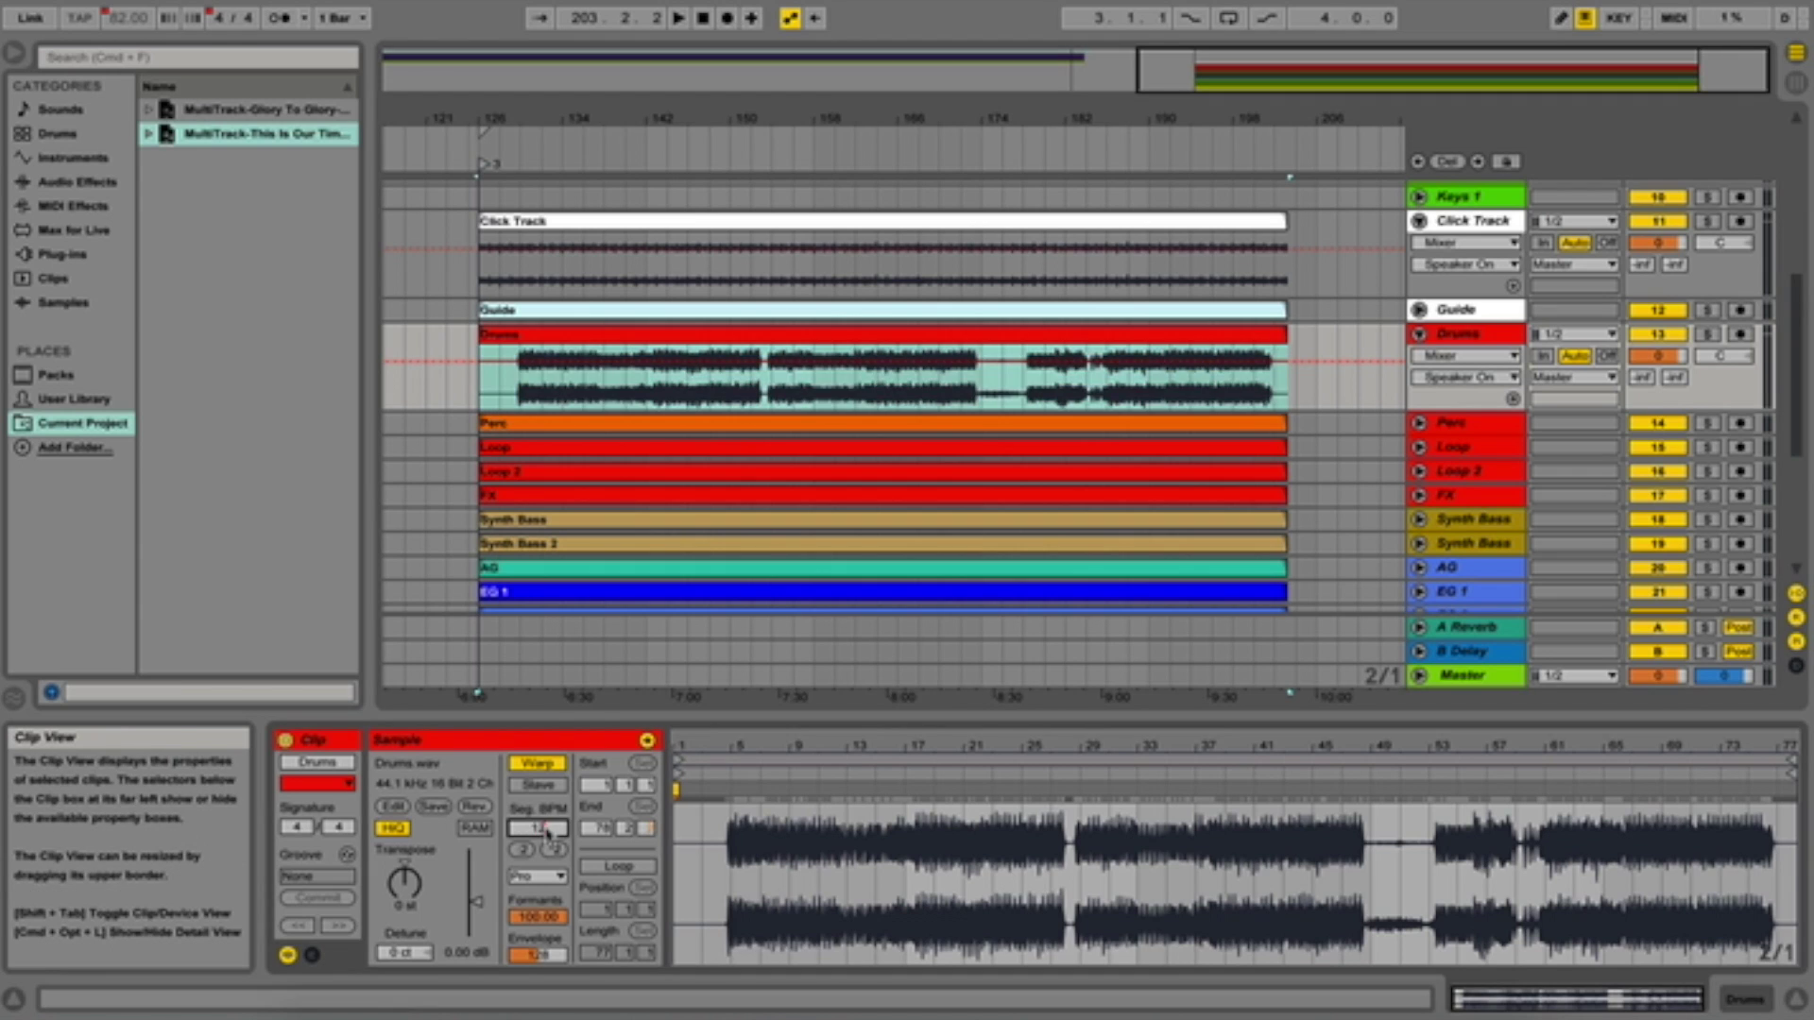
text(8)
key(Return)
click(604, 426)
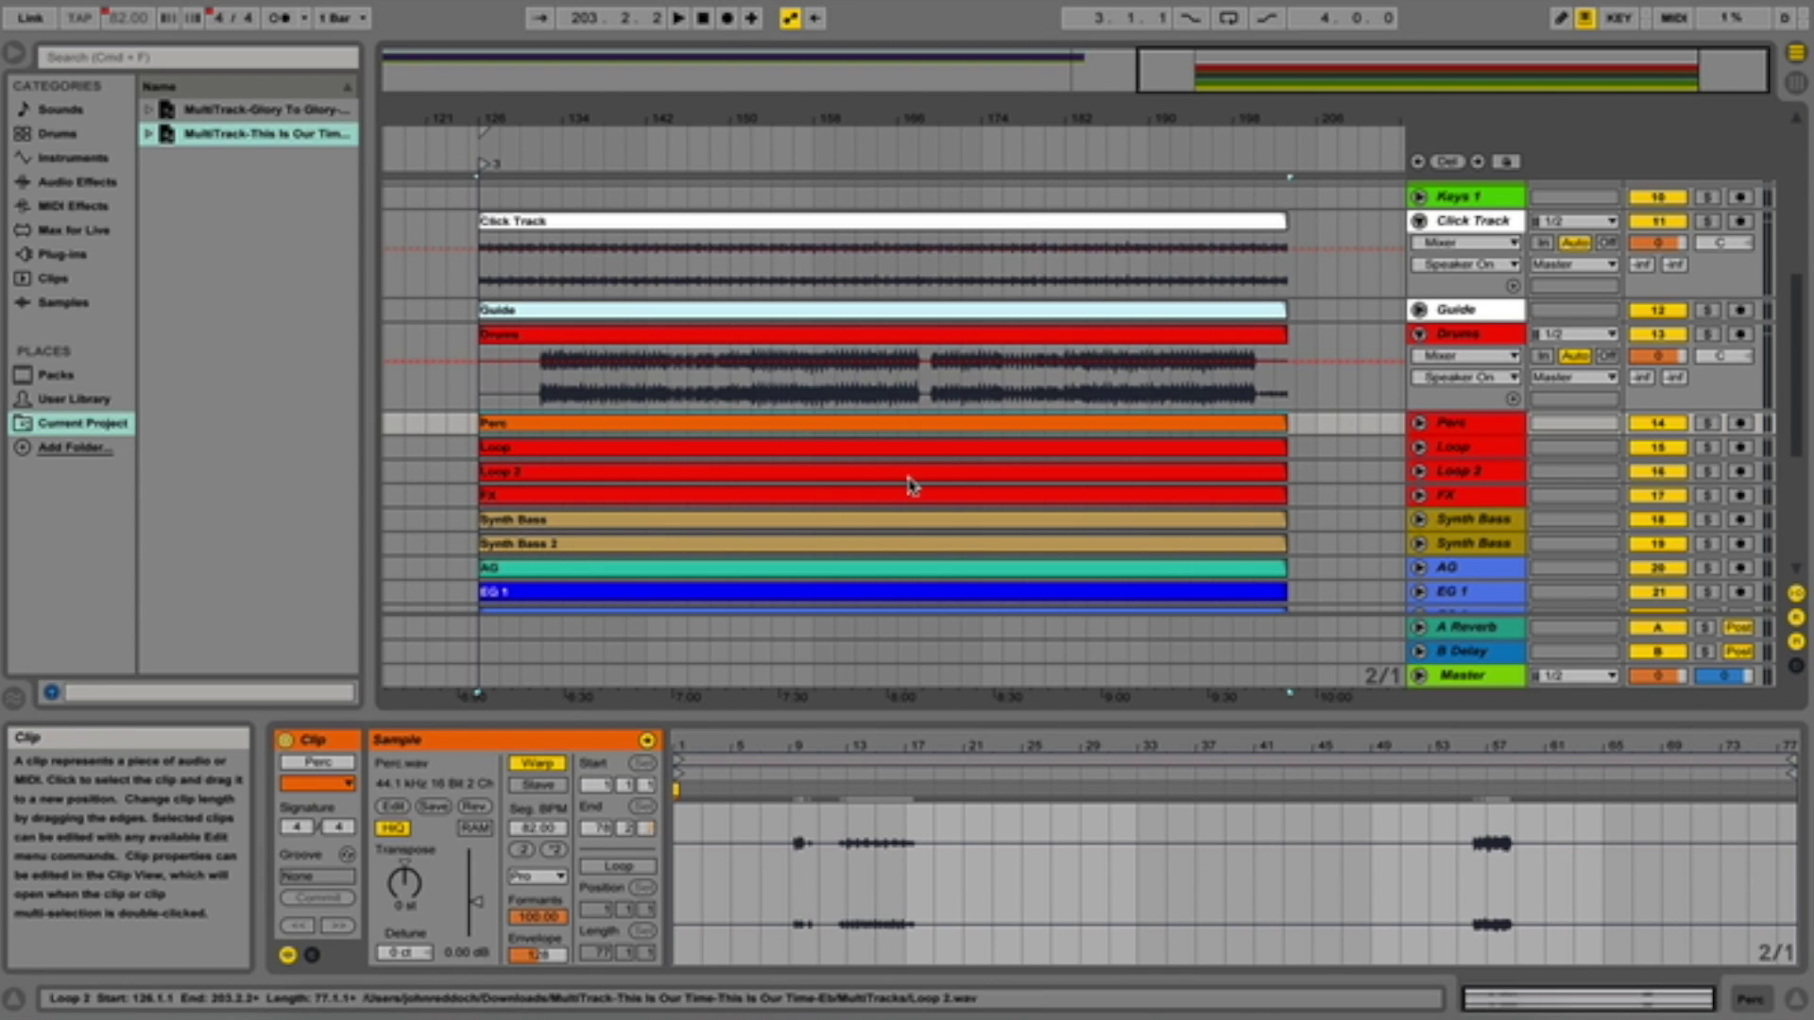
click(535, 829)
text(128)
key(Return)
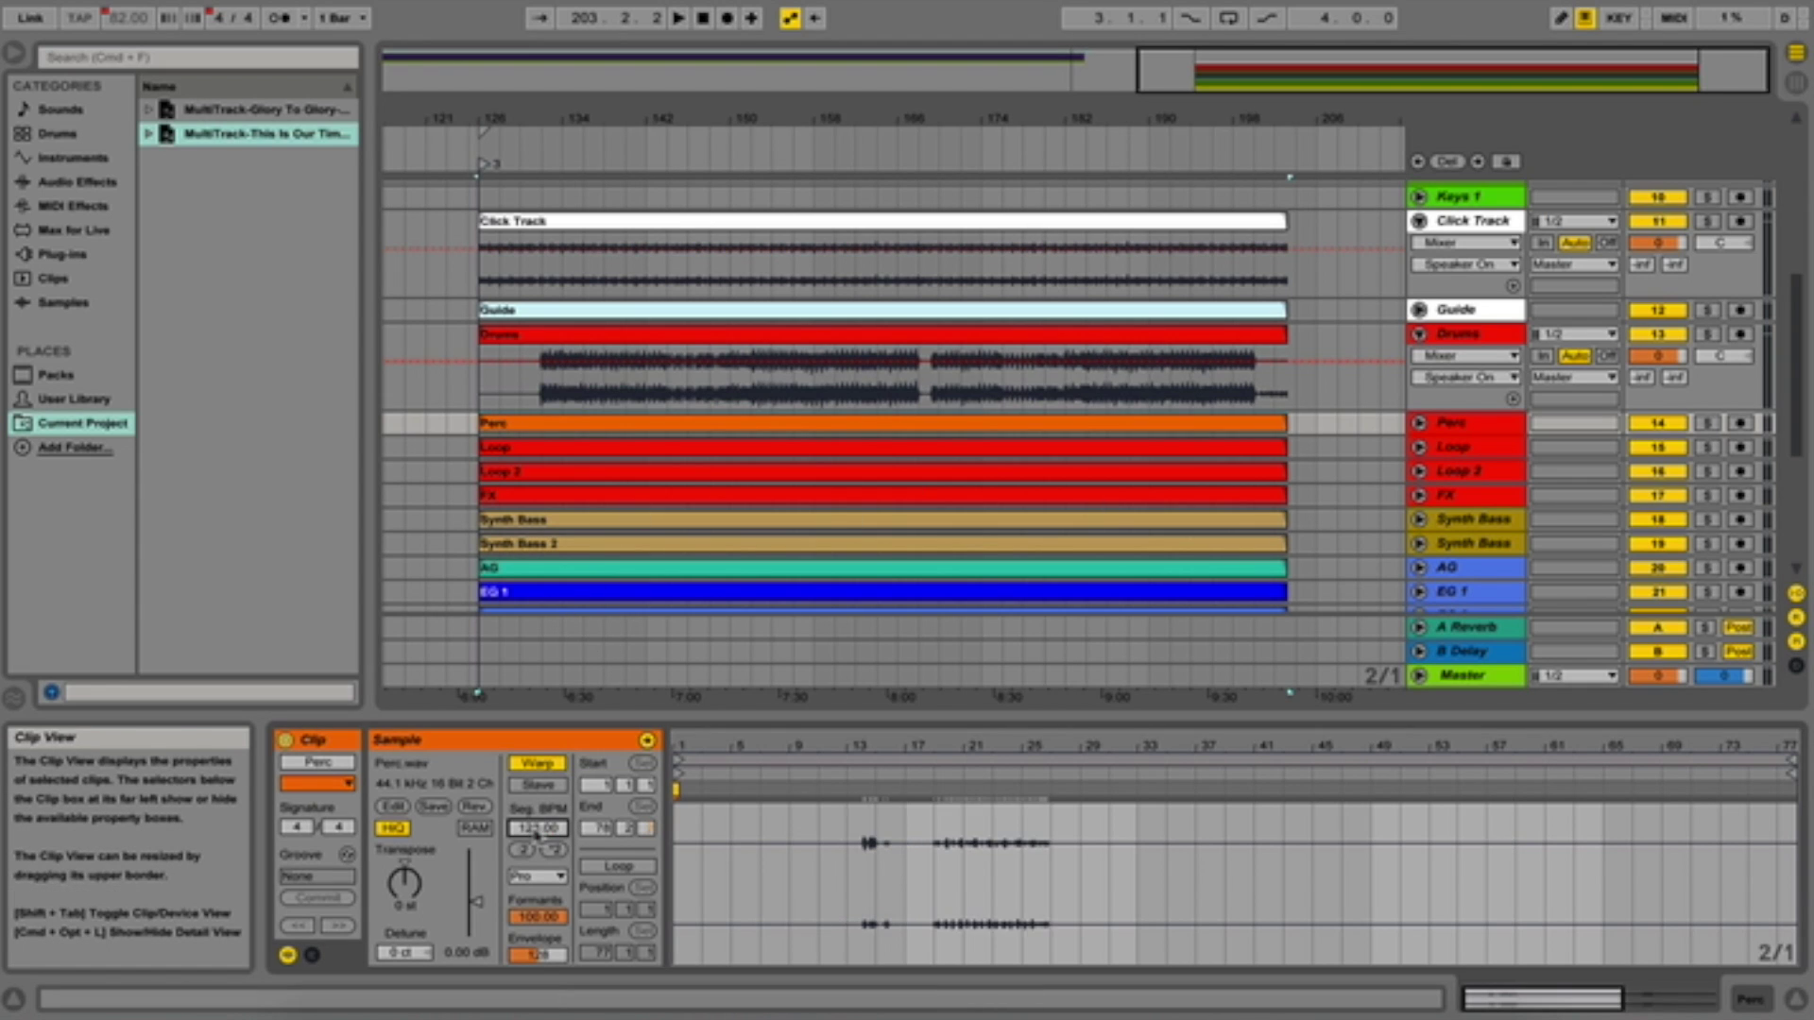
Change the segment BPM of the second song's Loop and Loop 2 clips to 128
click(753, 456)
text(128)
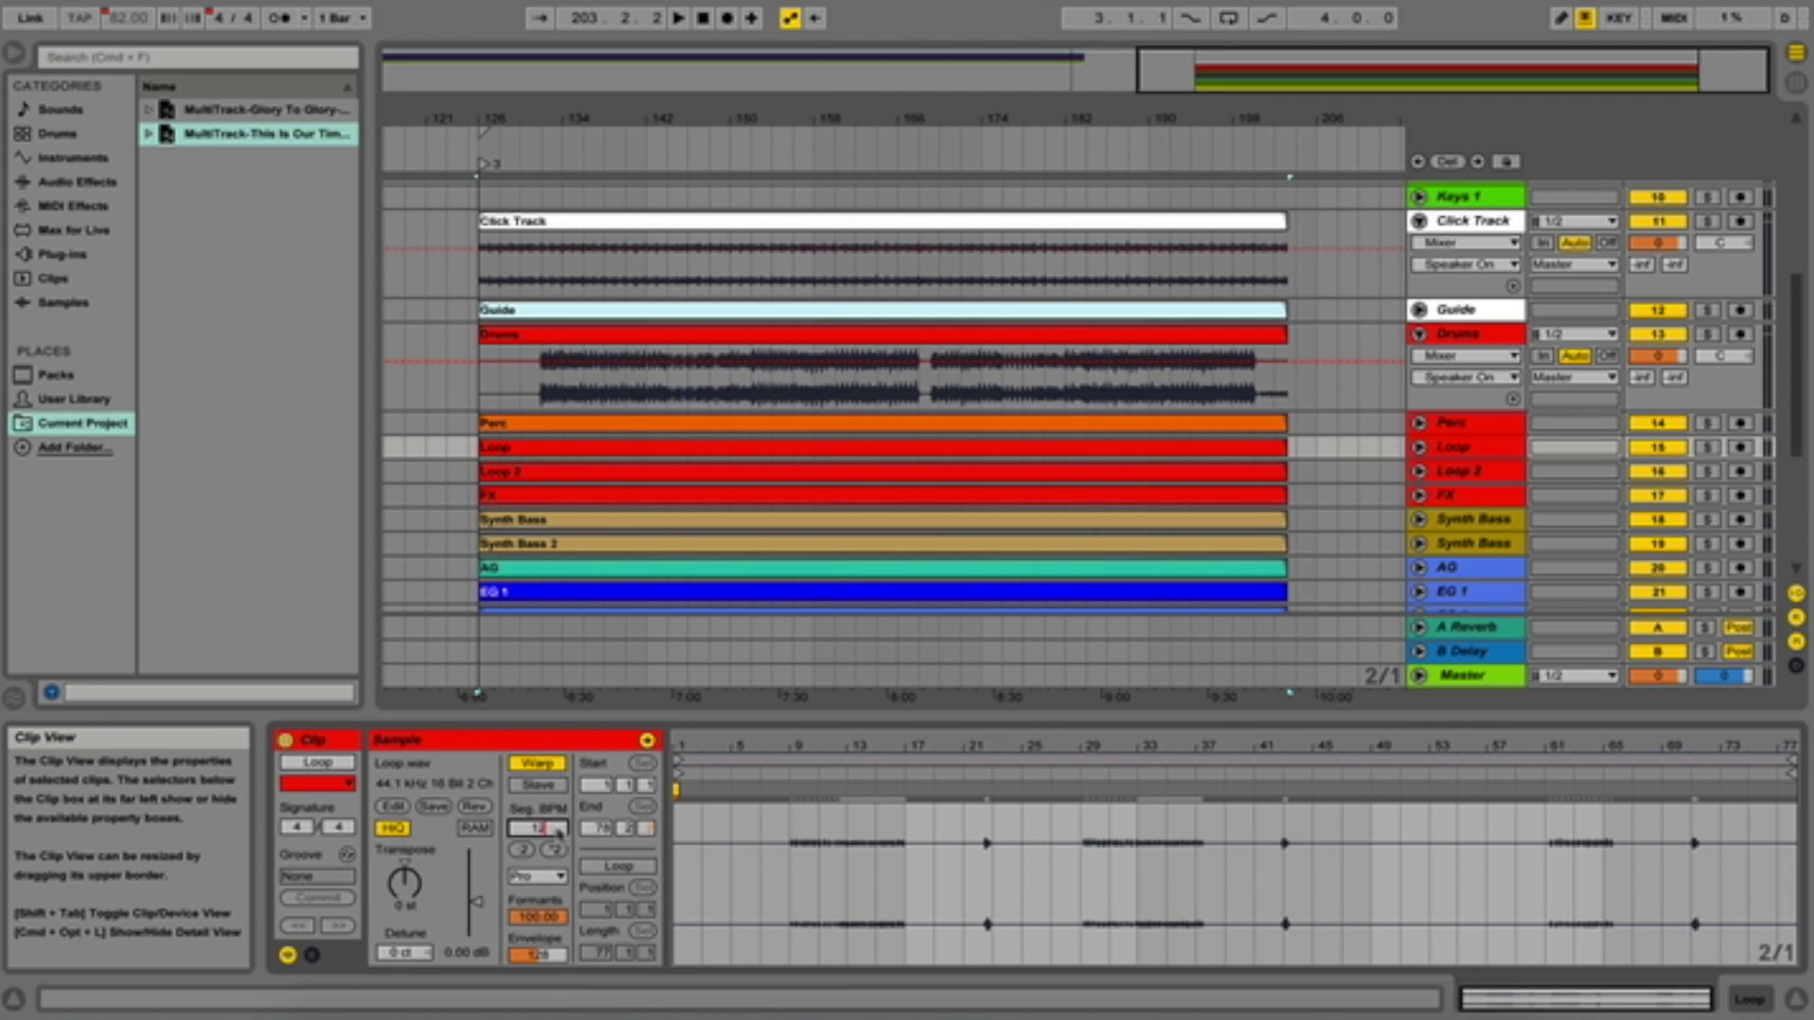
key(Return)
click(607, 473)
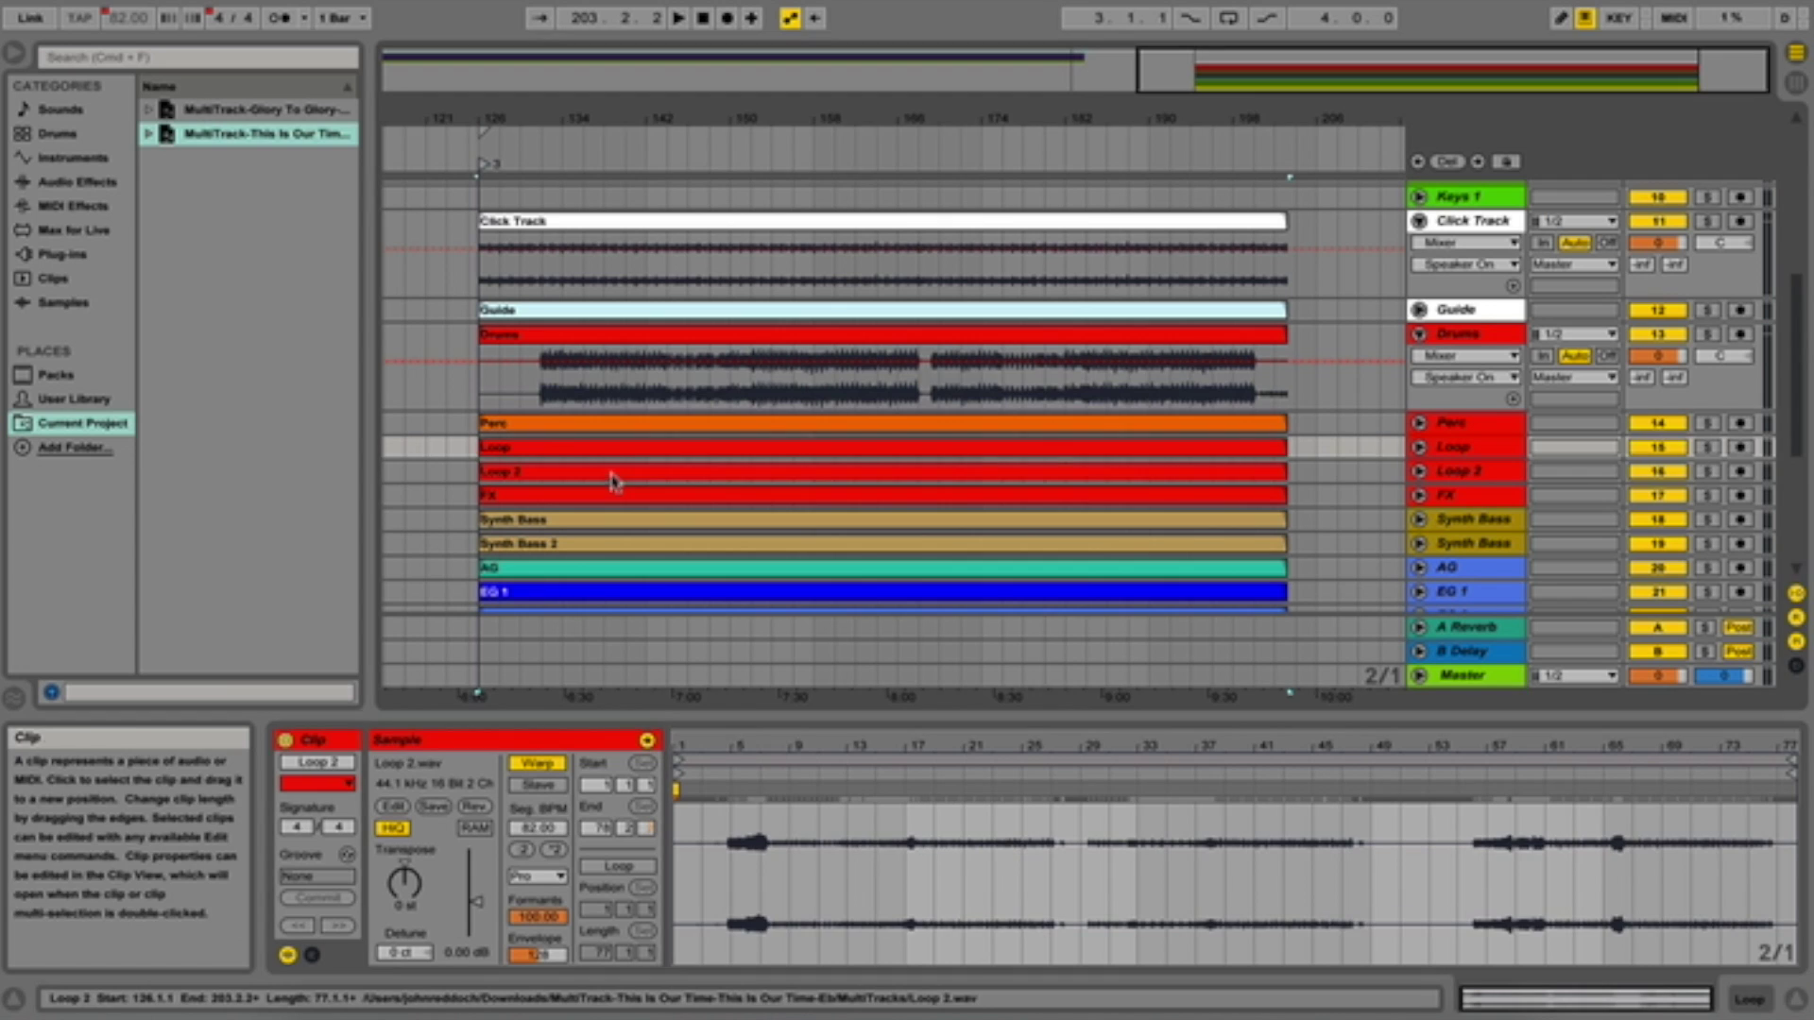
click(536, 828)
text(128)
key(Return)
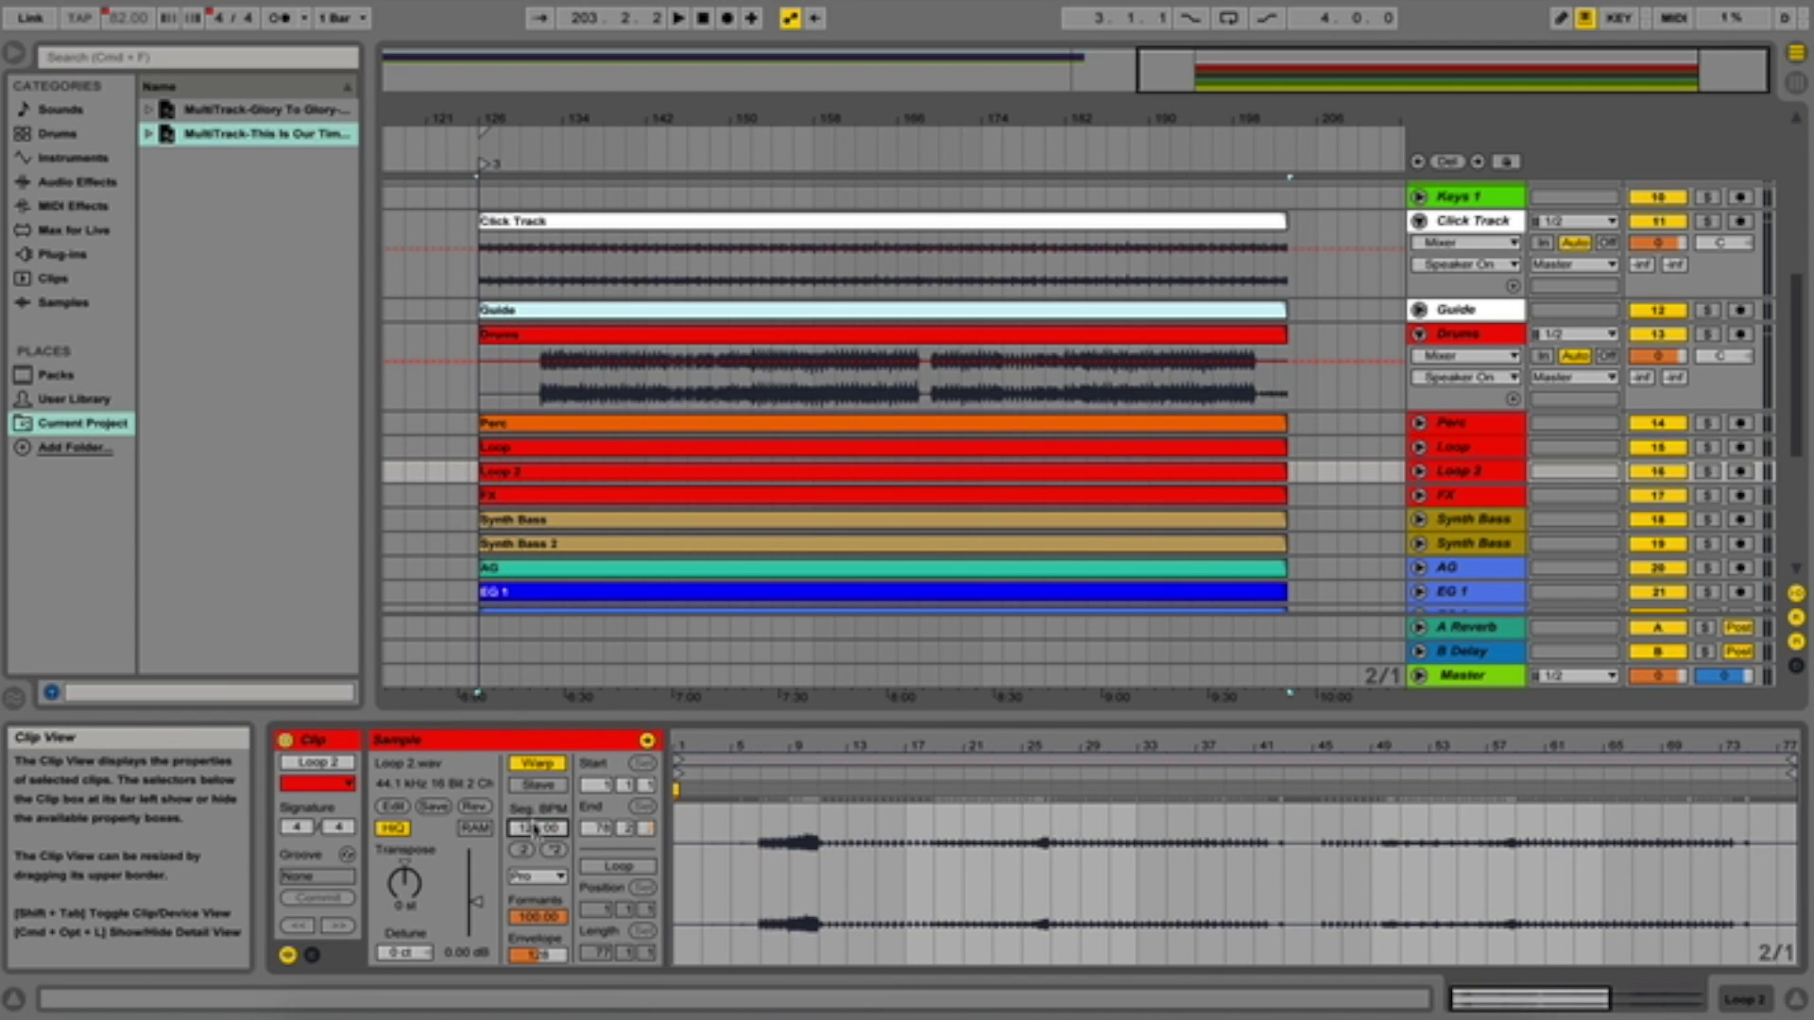
Set the segment BPM of the second song's FX and Synth Bass clips to 128
click(593, 494)
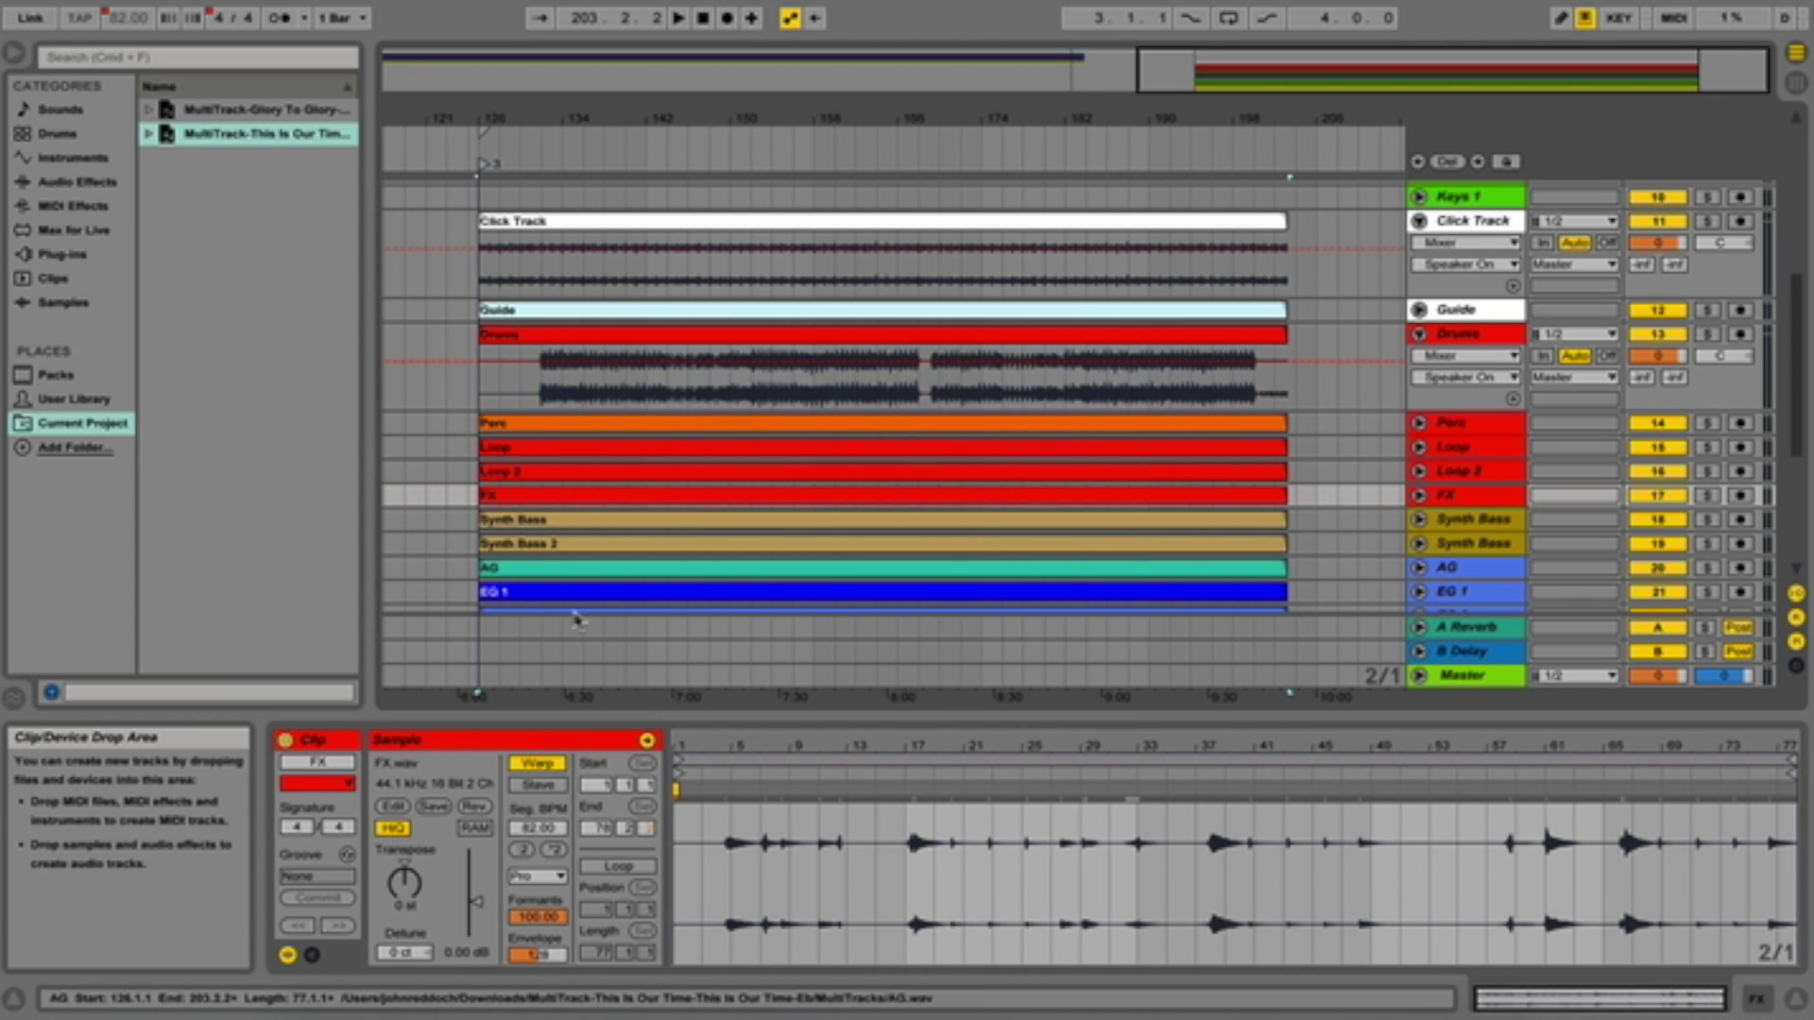
click(538, 829)
text(128)
key(Return)
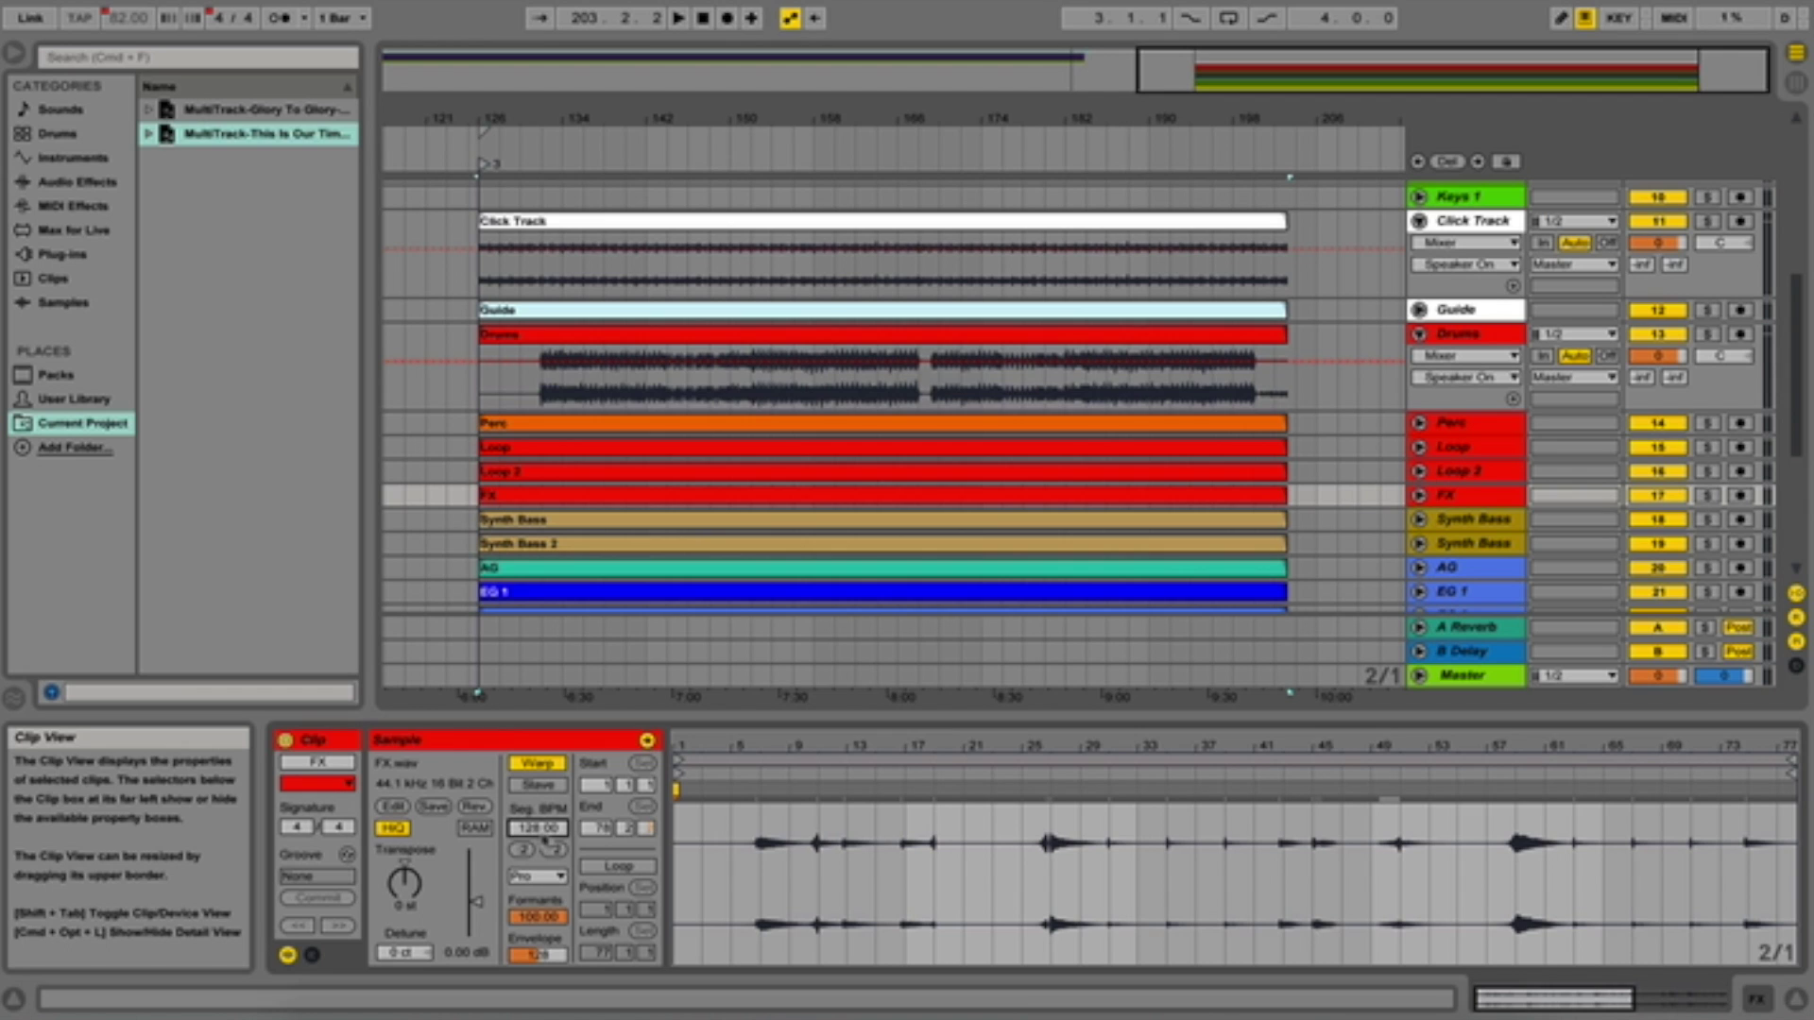
click(627, 520)
click(547, 830)
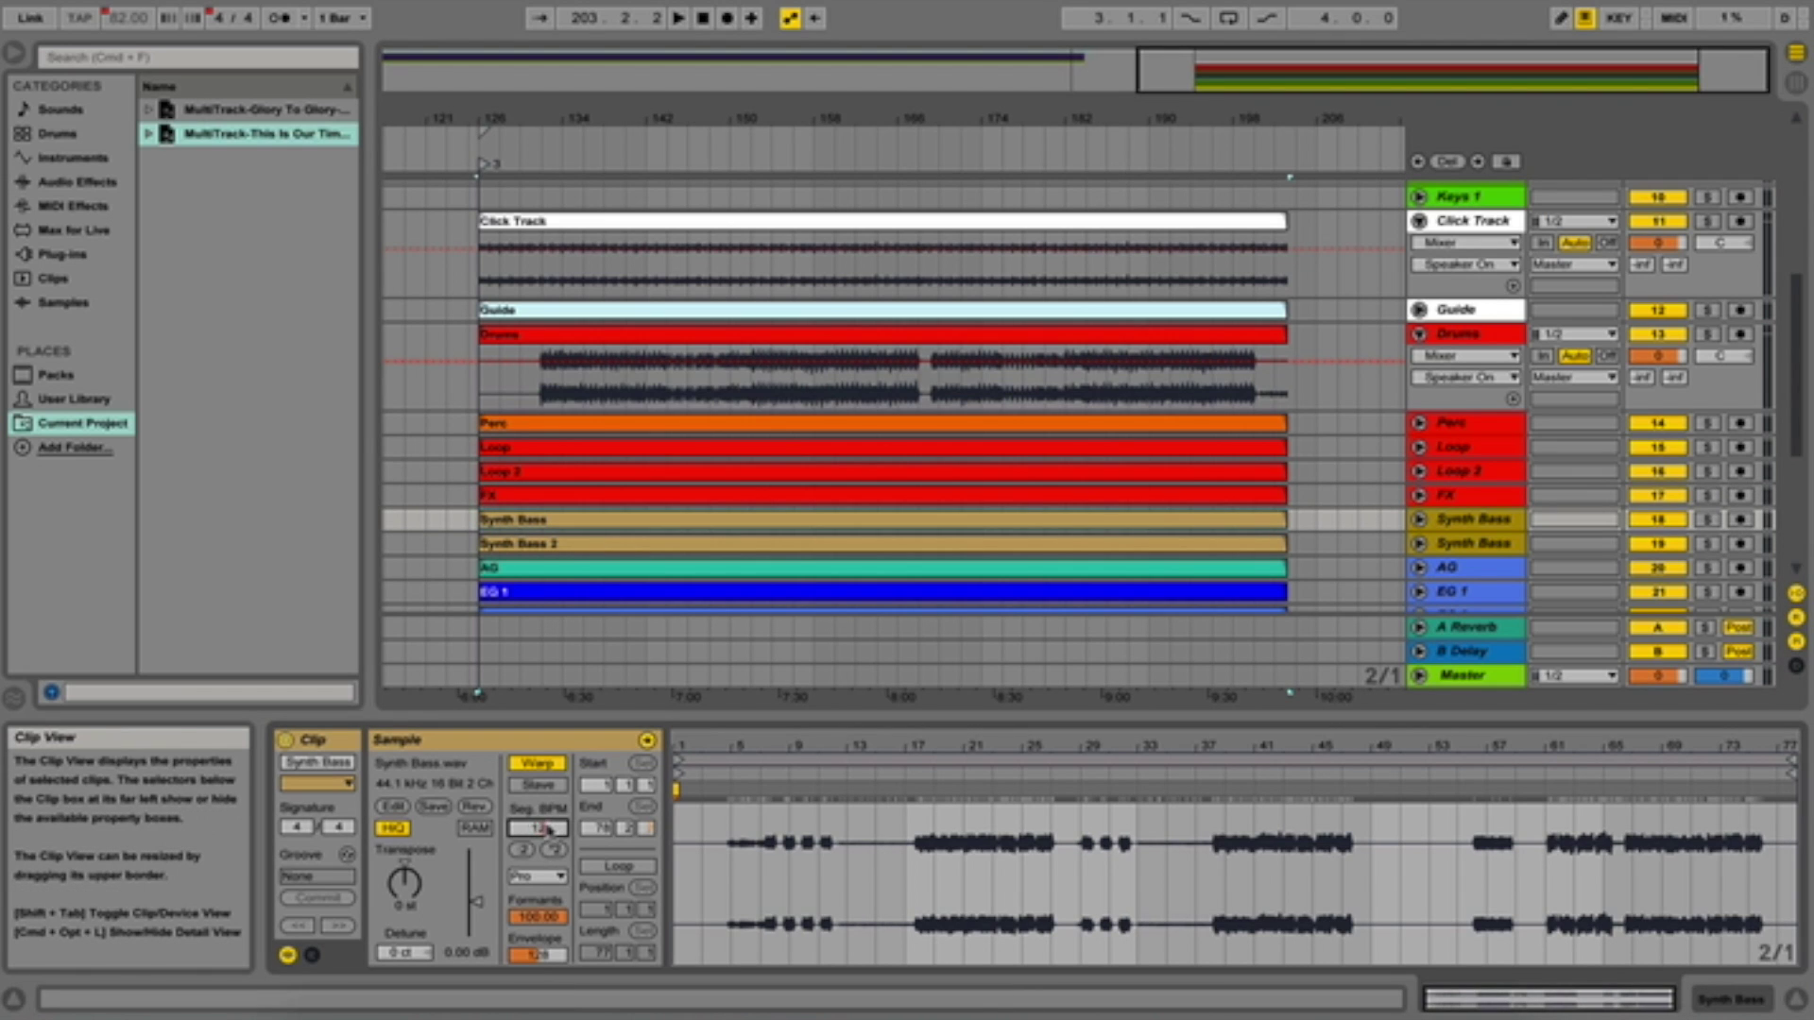
text(128)
key(Return)
Set the segment BPM of the second song's Synth Bass 2 and AG clips to 128
click(624, 546)
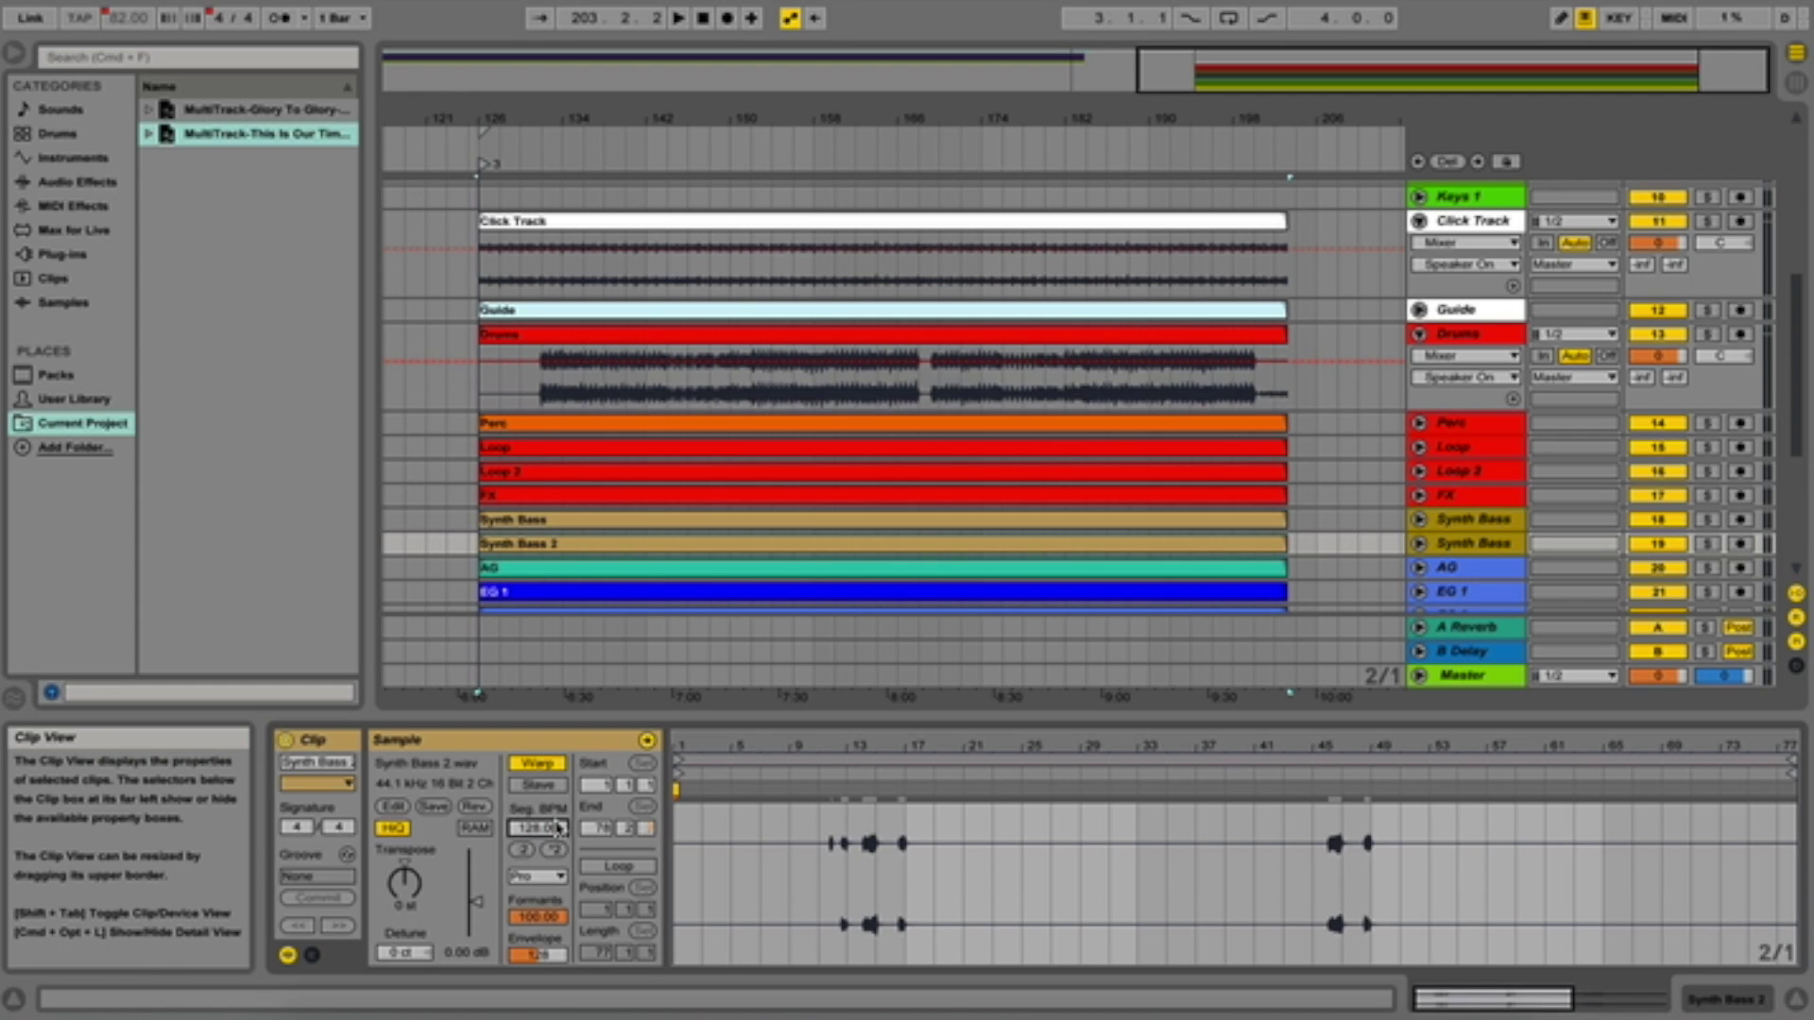
click(641, 572)
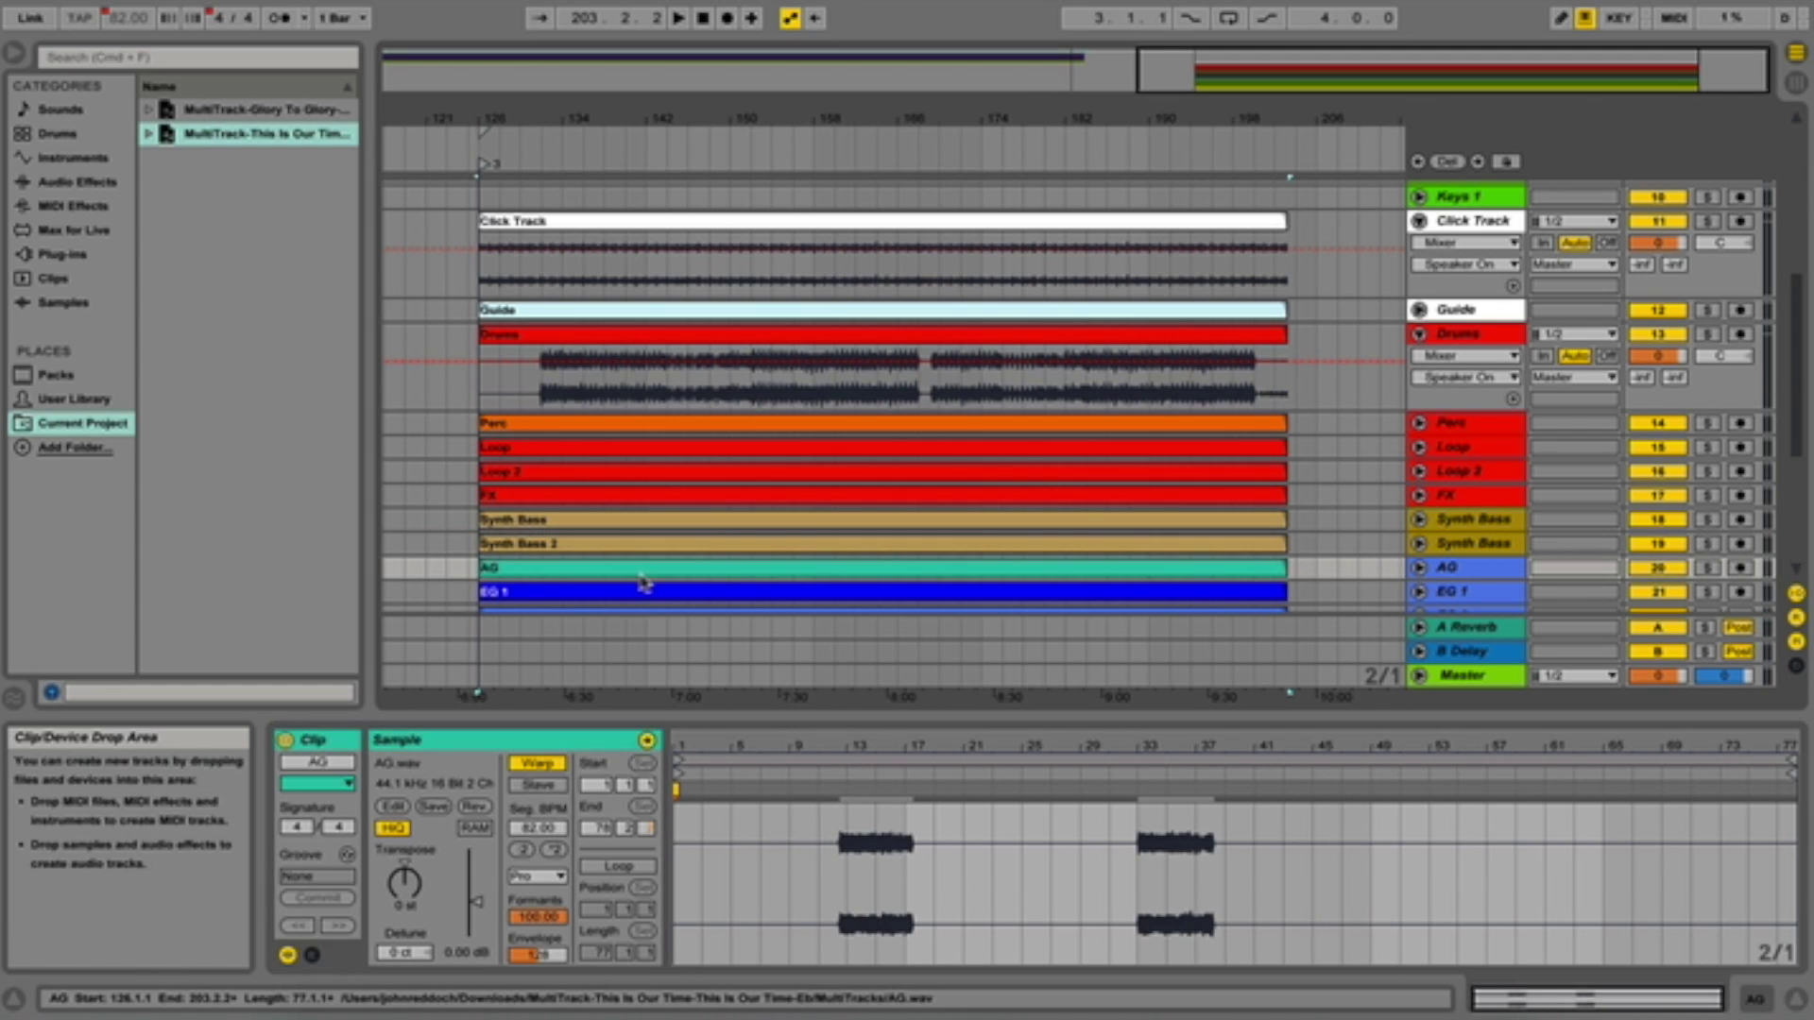
click(540, 829)
text(128)
key(Return)
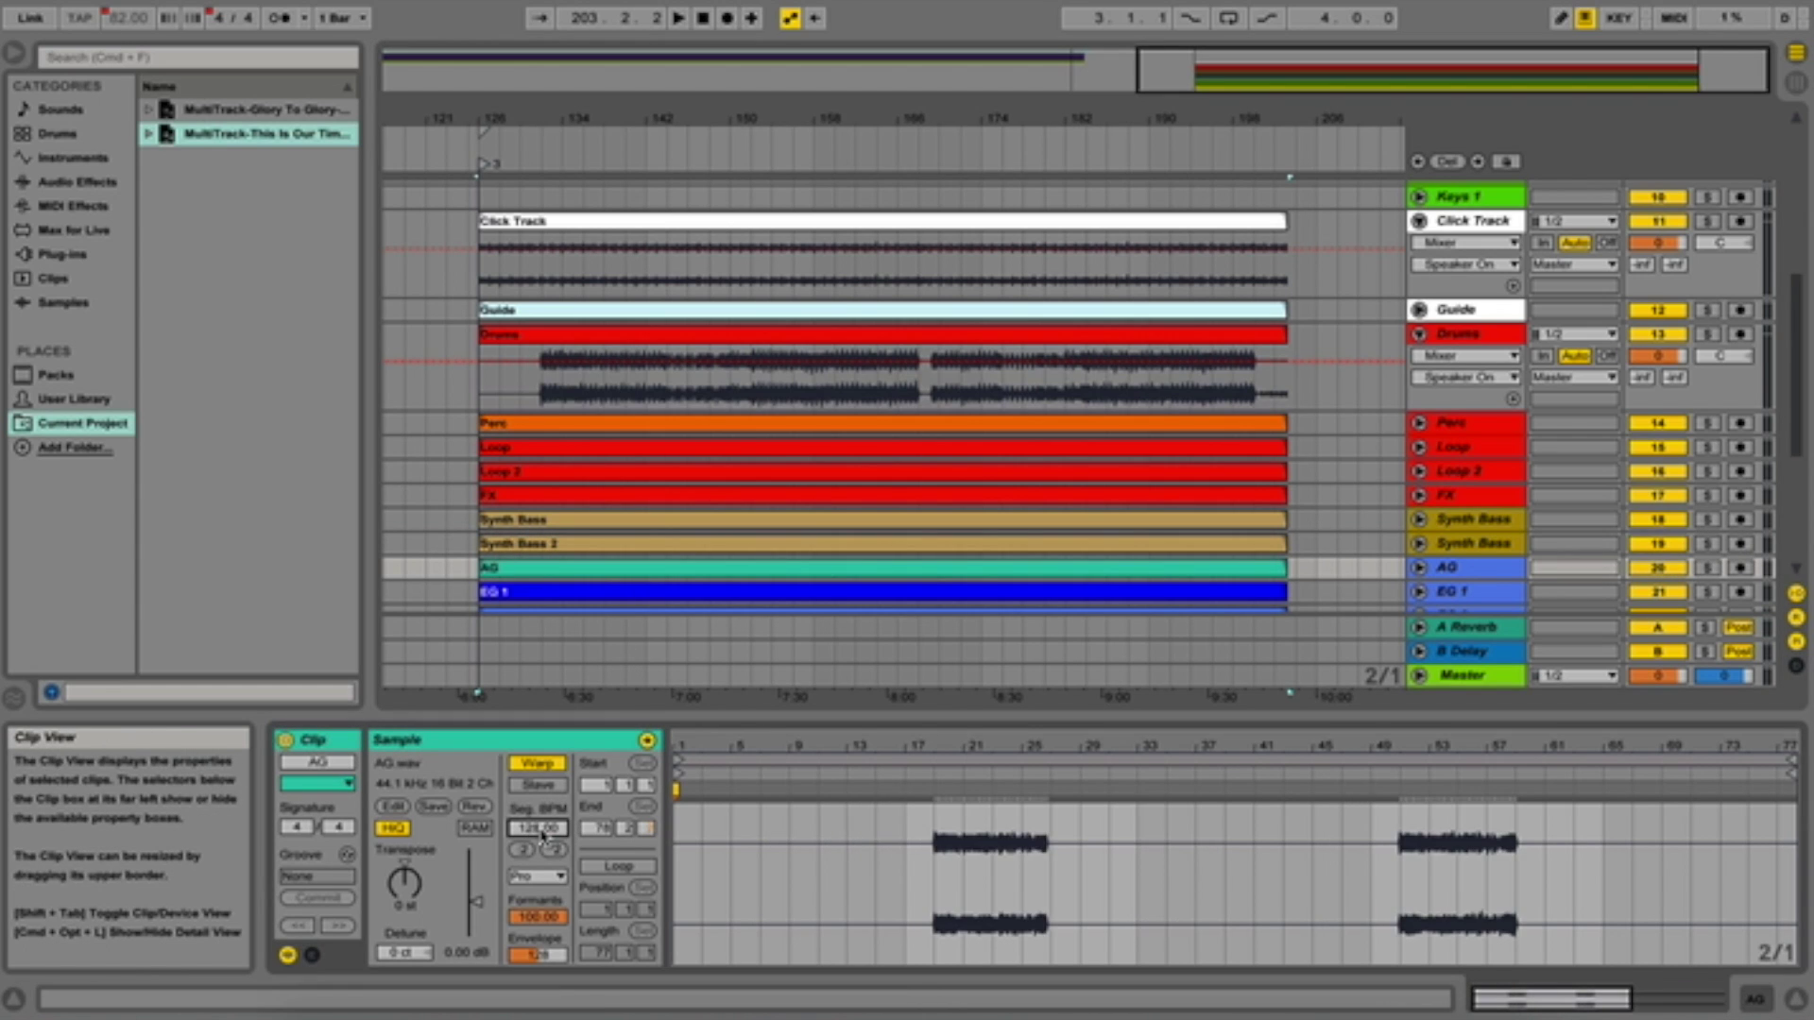
Set the segment BPM of the second song's EG 1 and EG 2 clips to 128
click(626, 593)
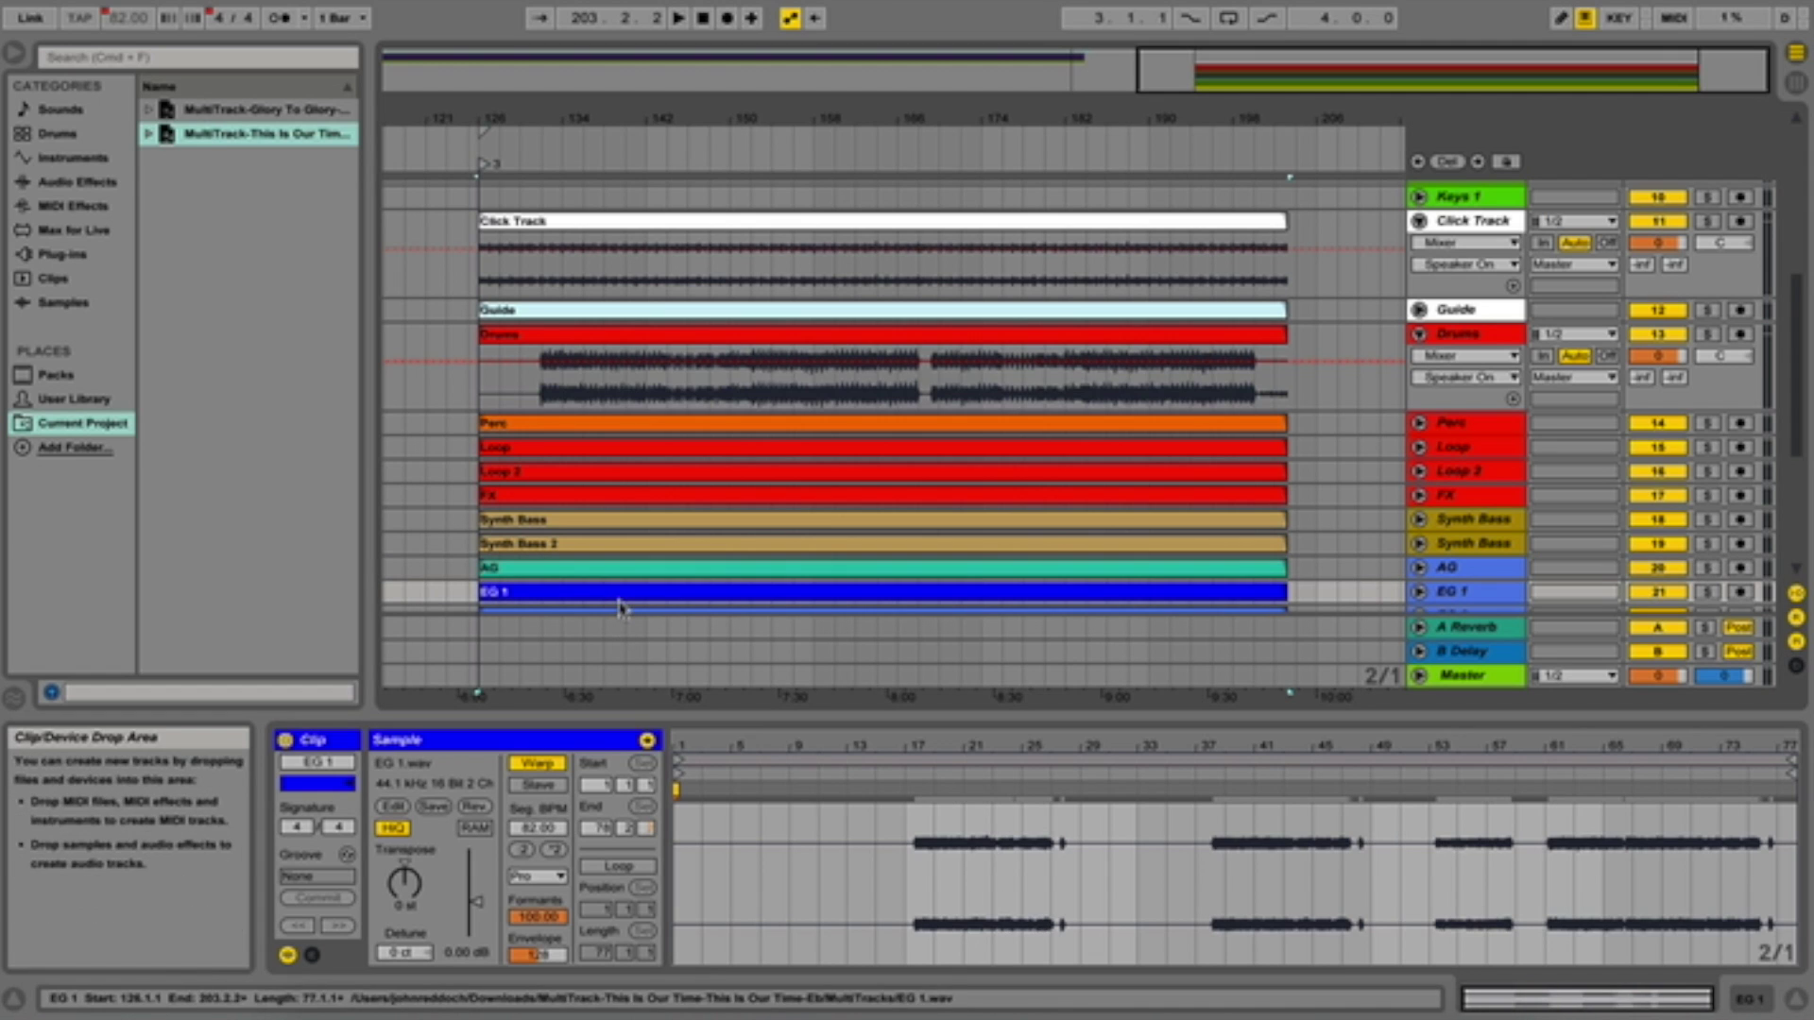
click(538, 829)
text(128)
key(Return)
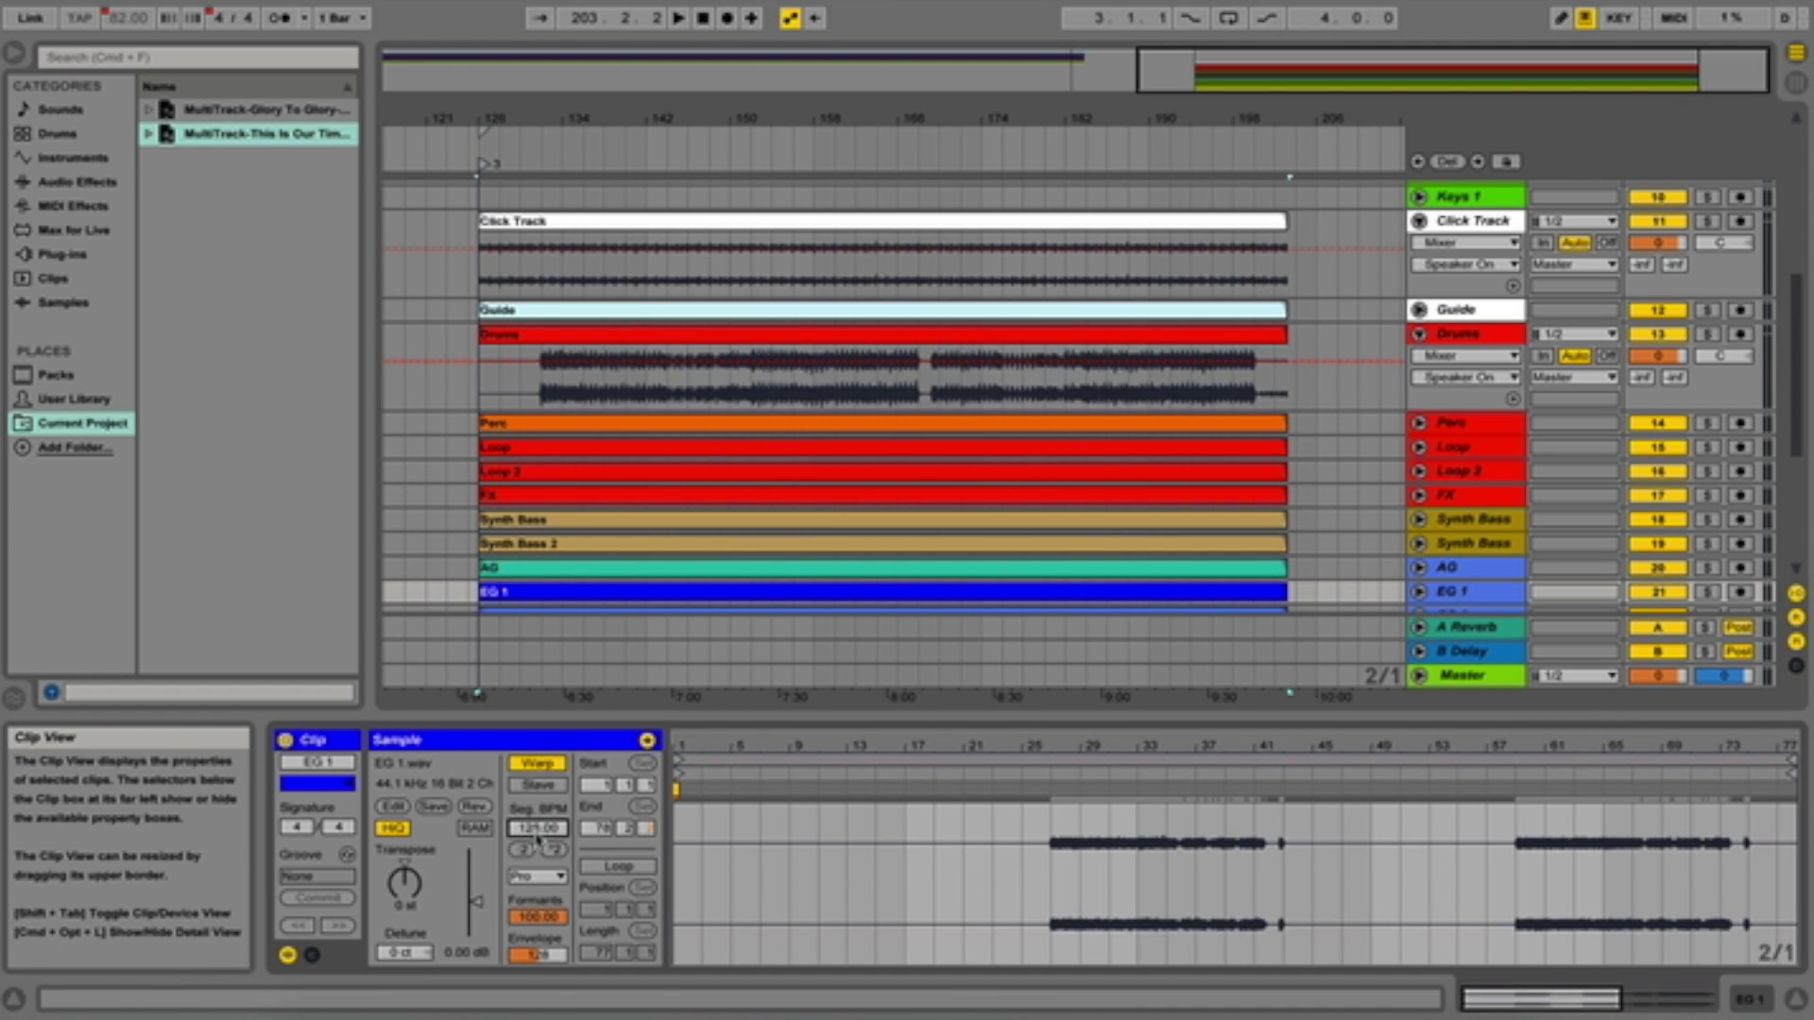
scroll(810, 416, down, 10)
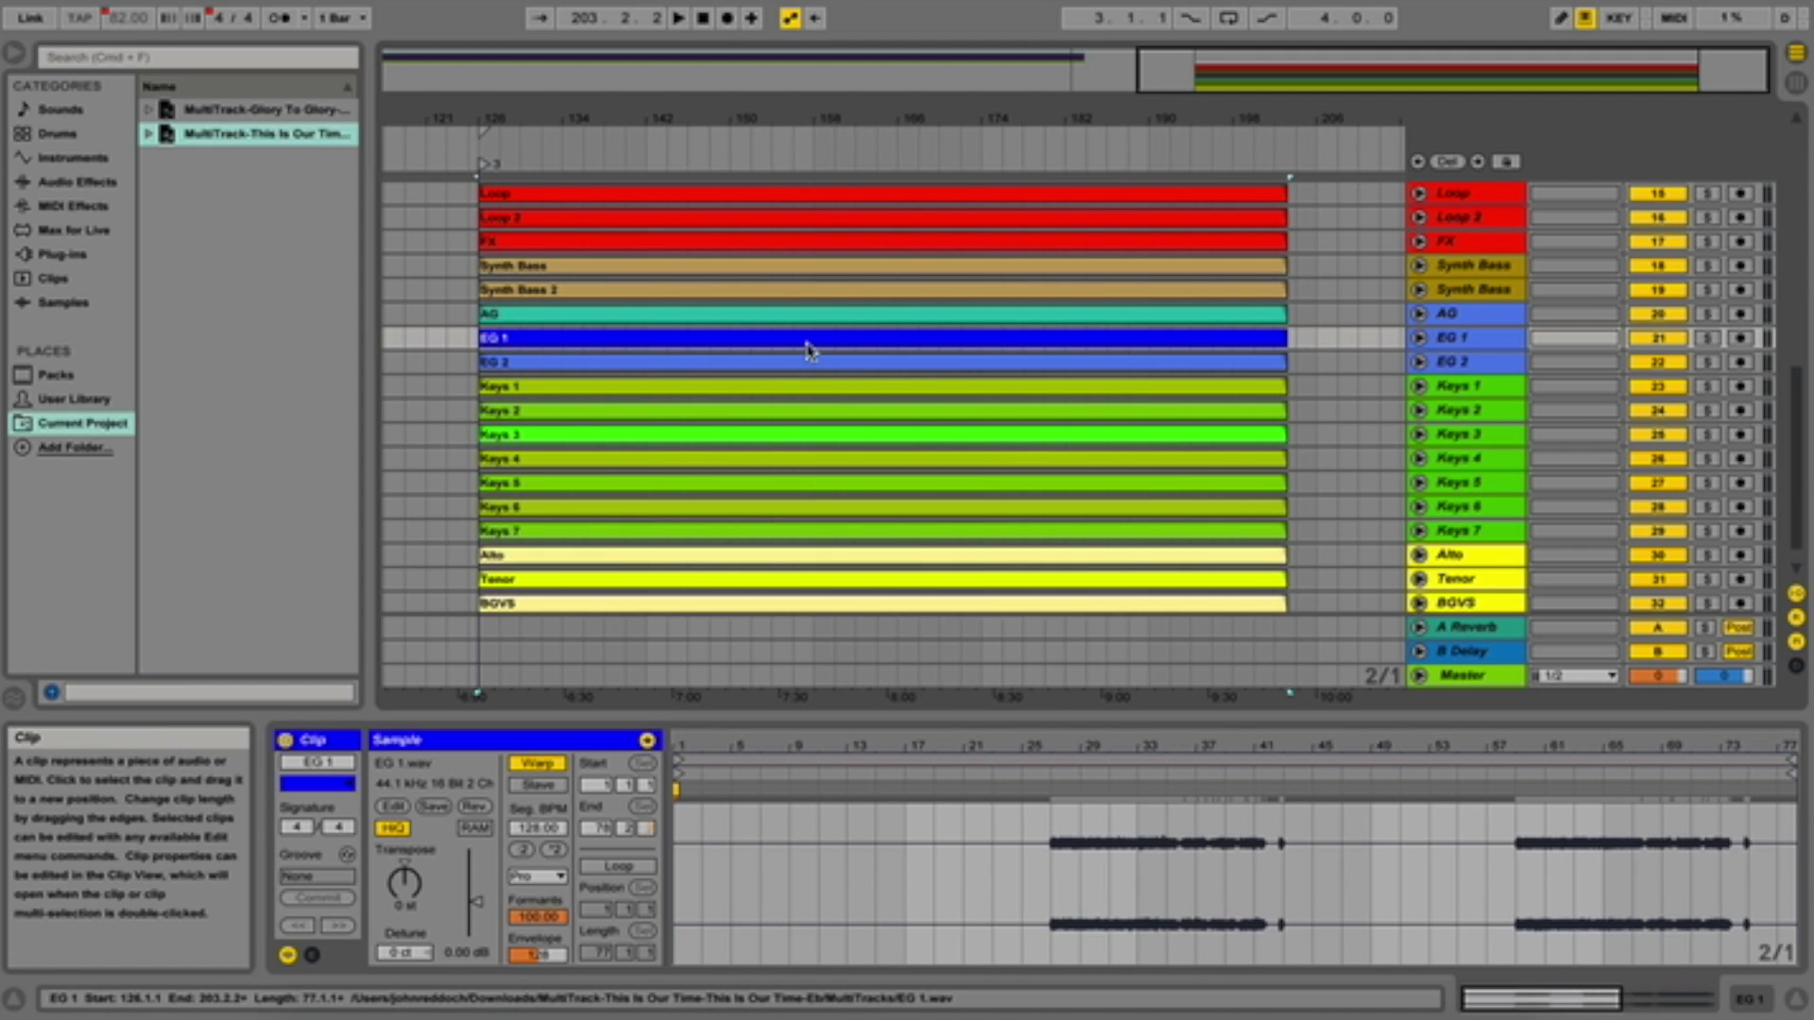
click(799, 359)
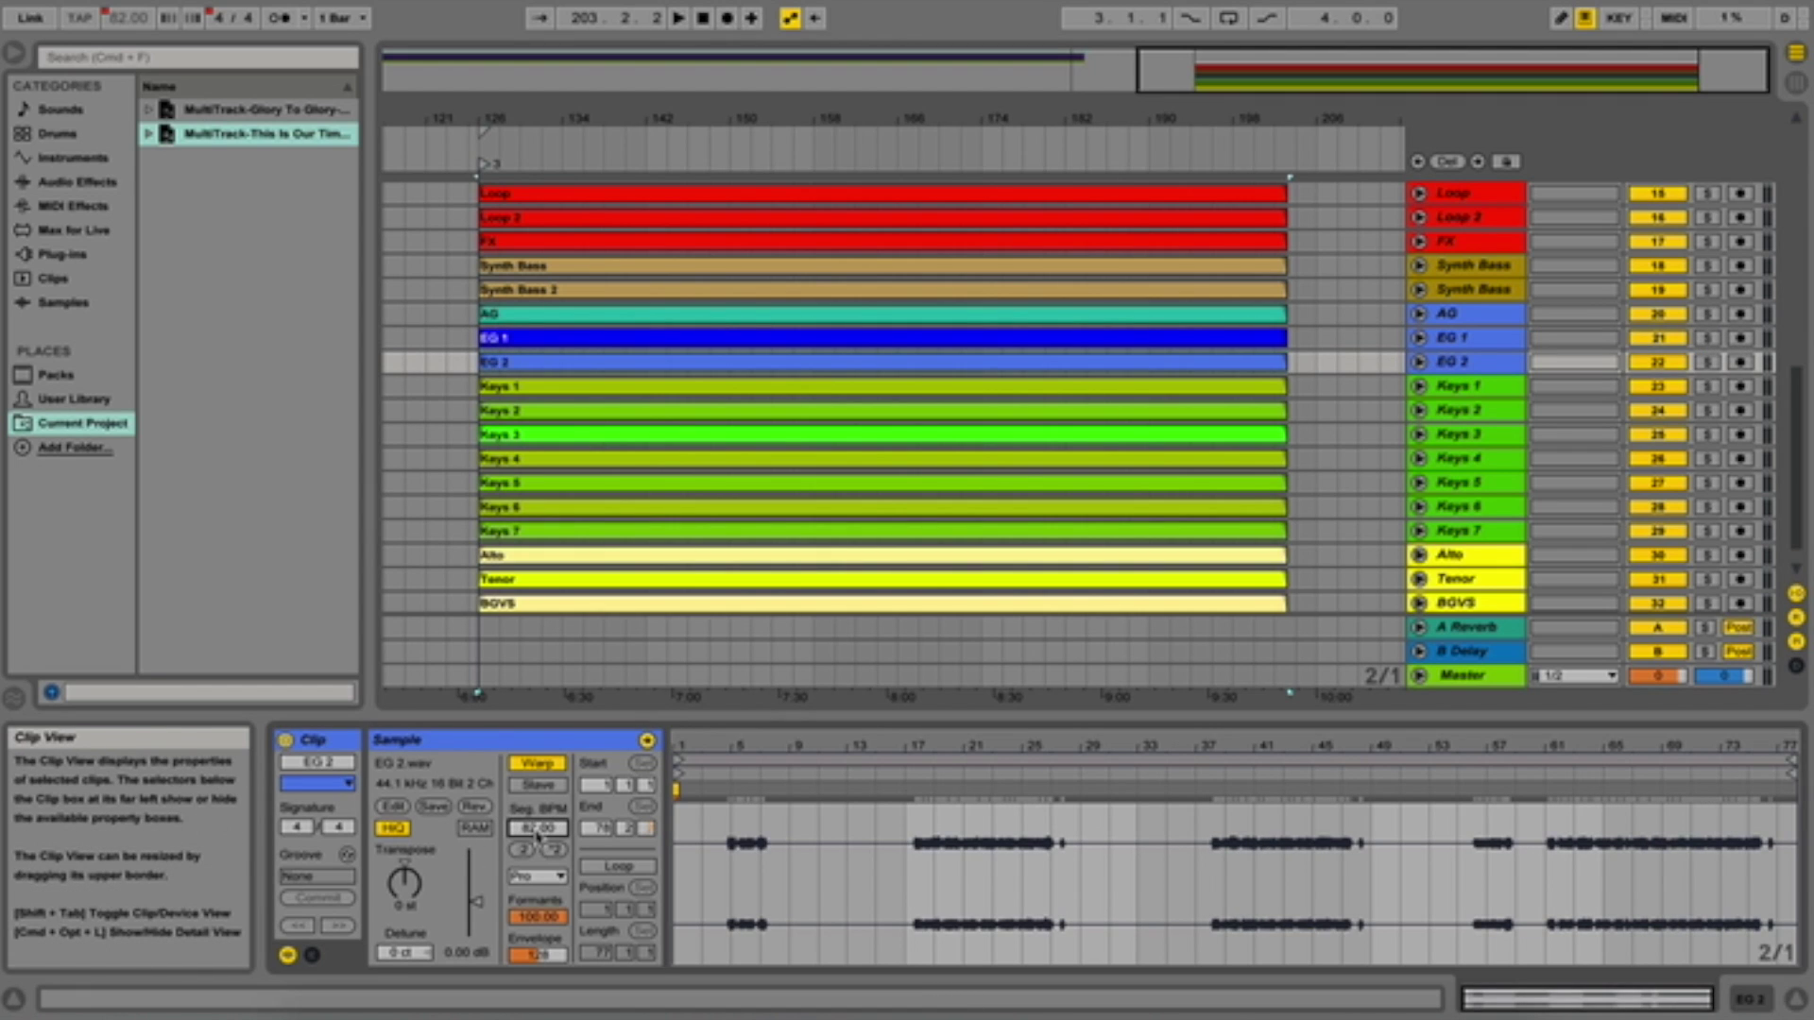
text(128)
key(Return)
Set the segment BPM of the second song's Keys 1 through Keys 5 clips to 128
click(603, 387)
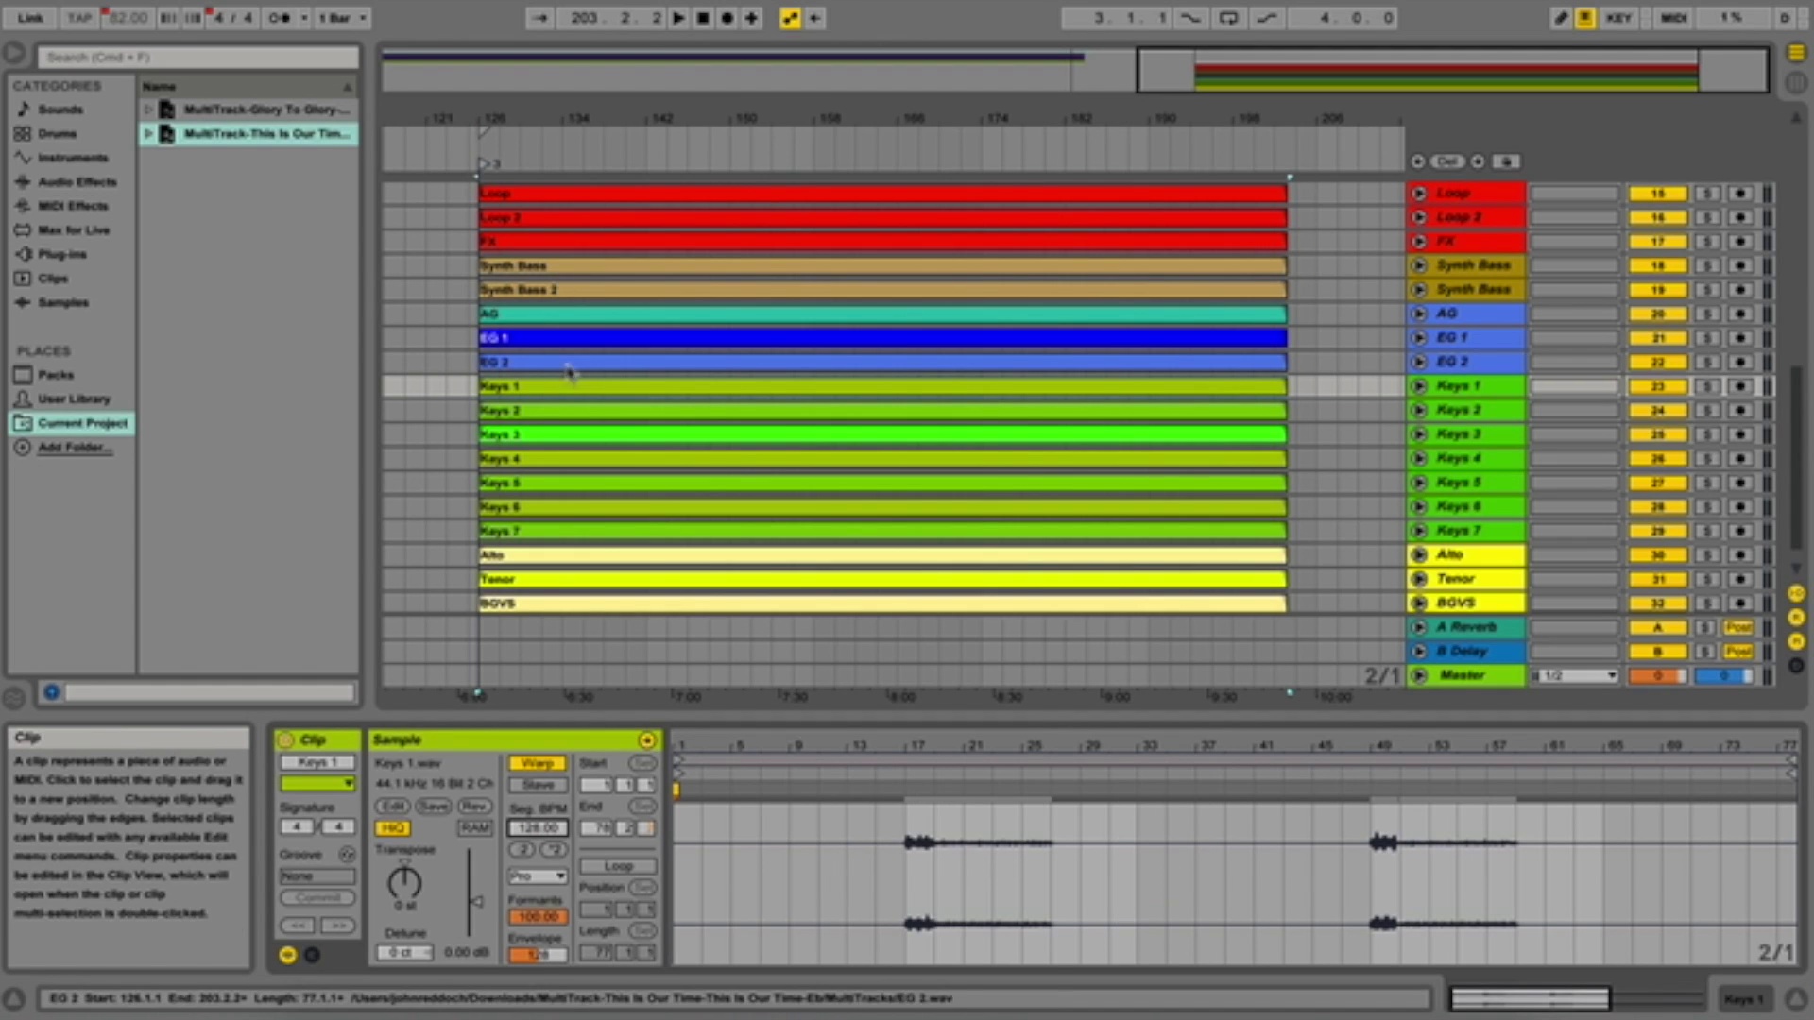
click(587, 413)
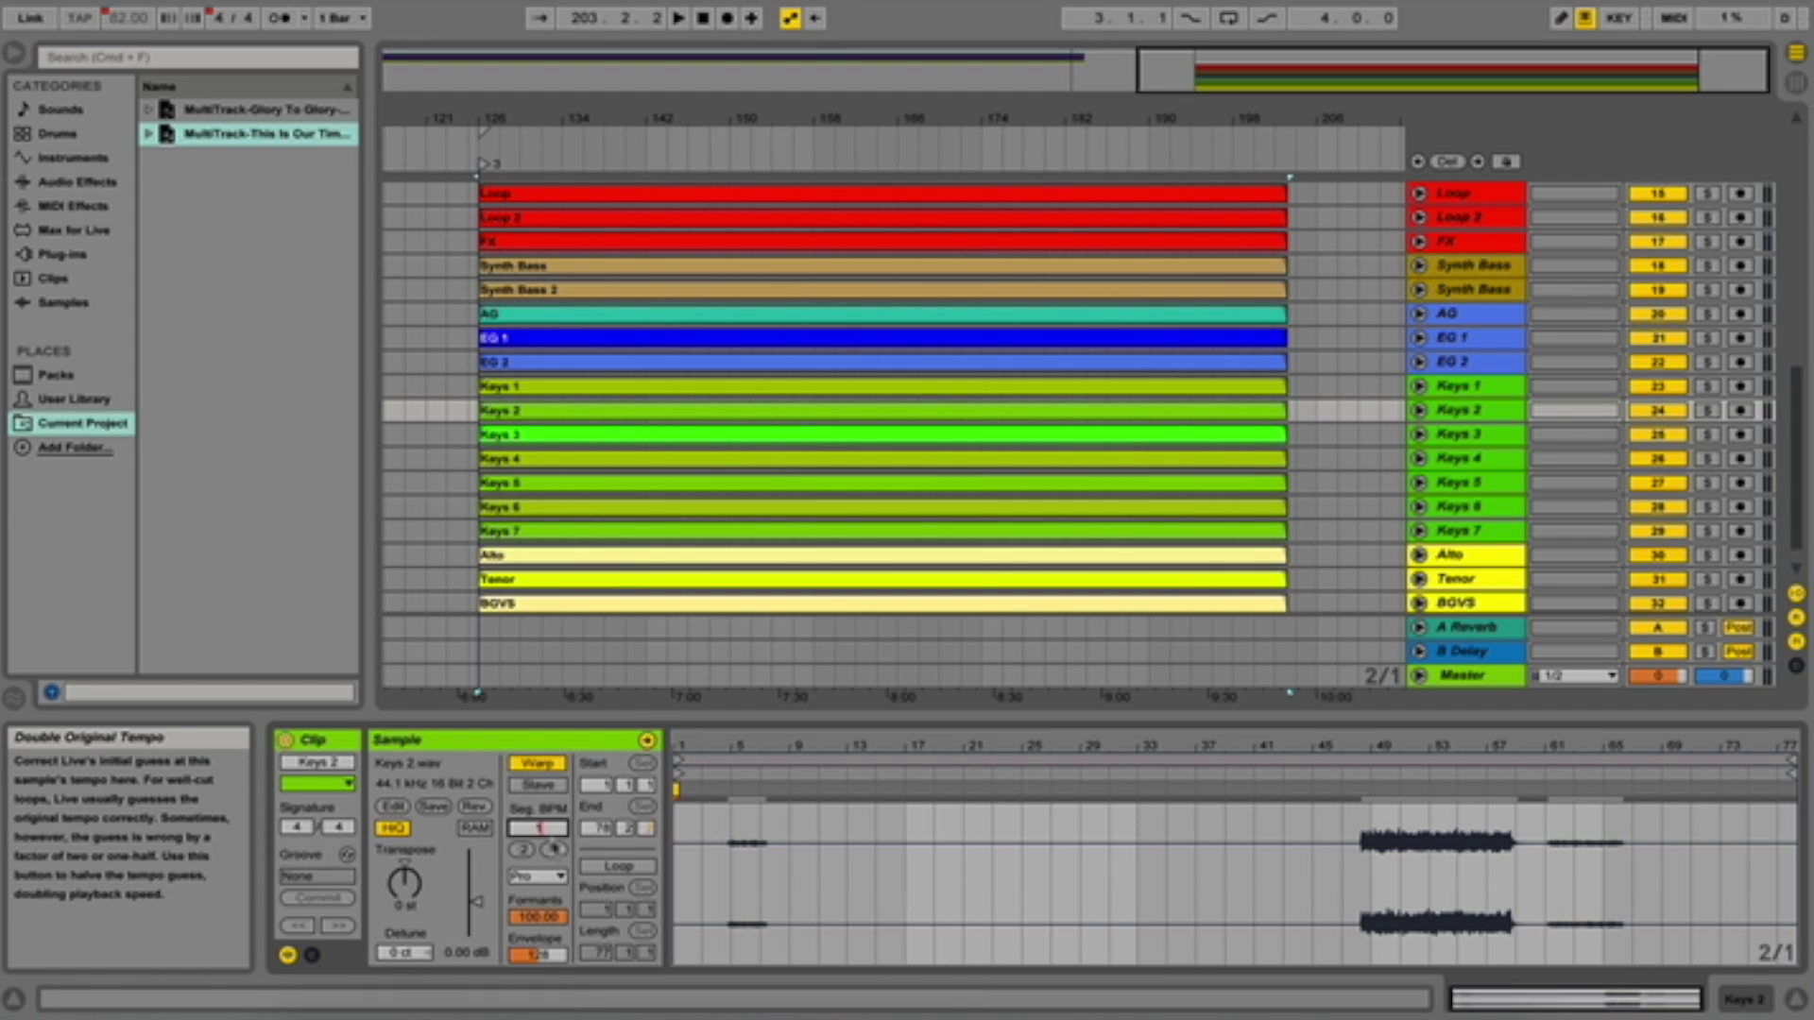
click(552, 441)
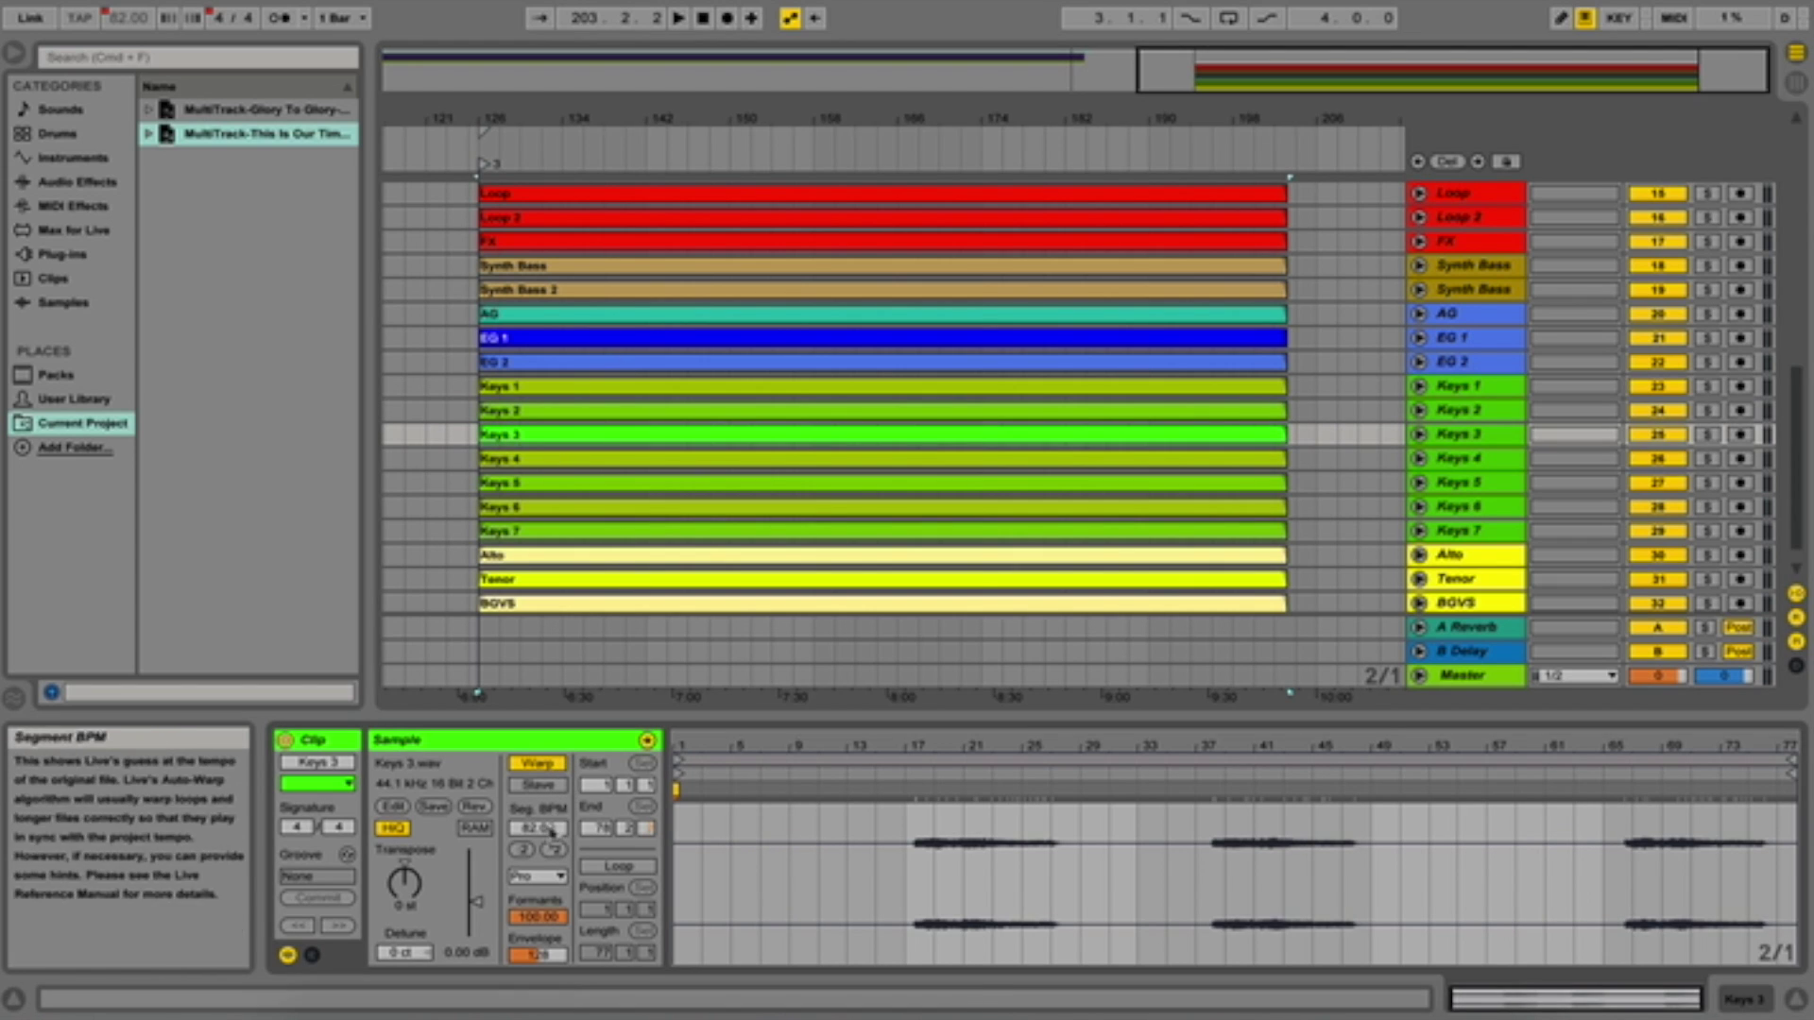
key(Down)
key(Down)
key(Down)
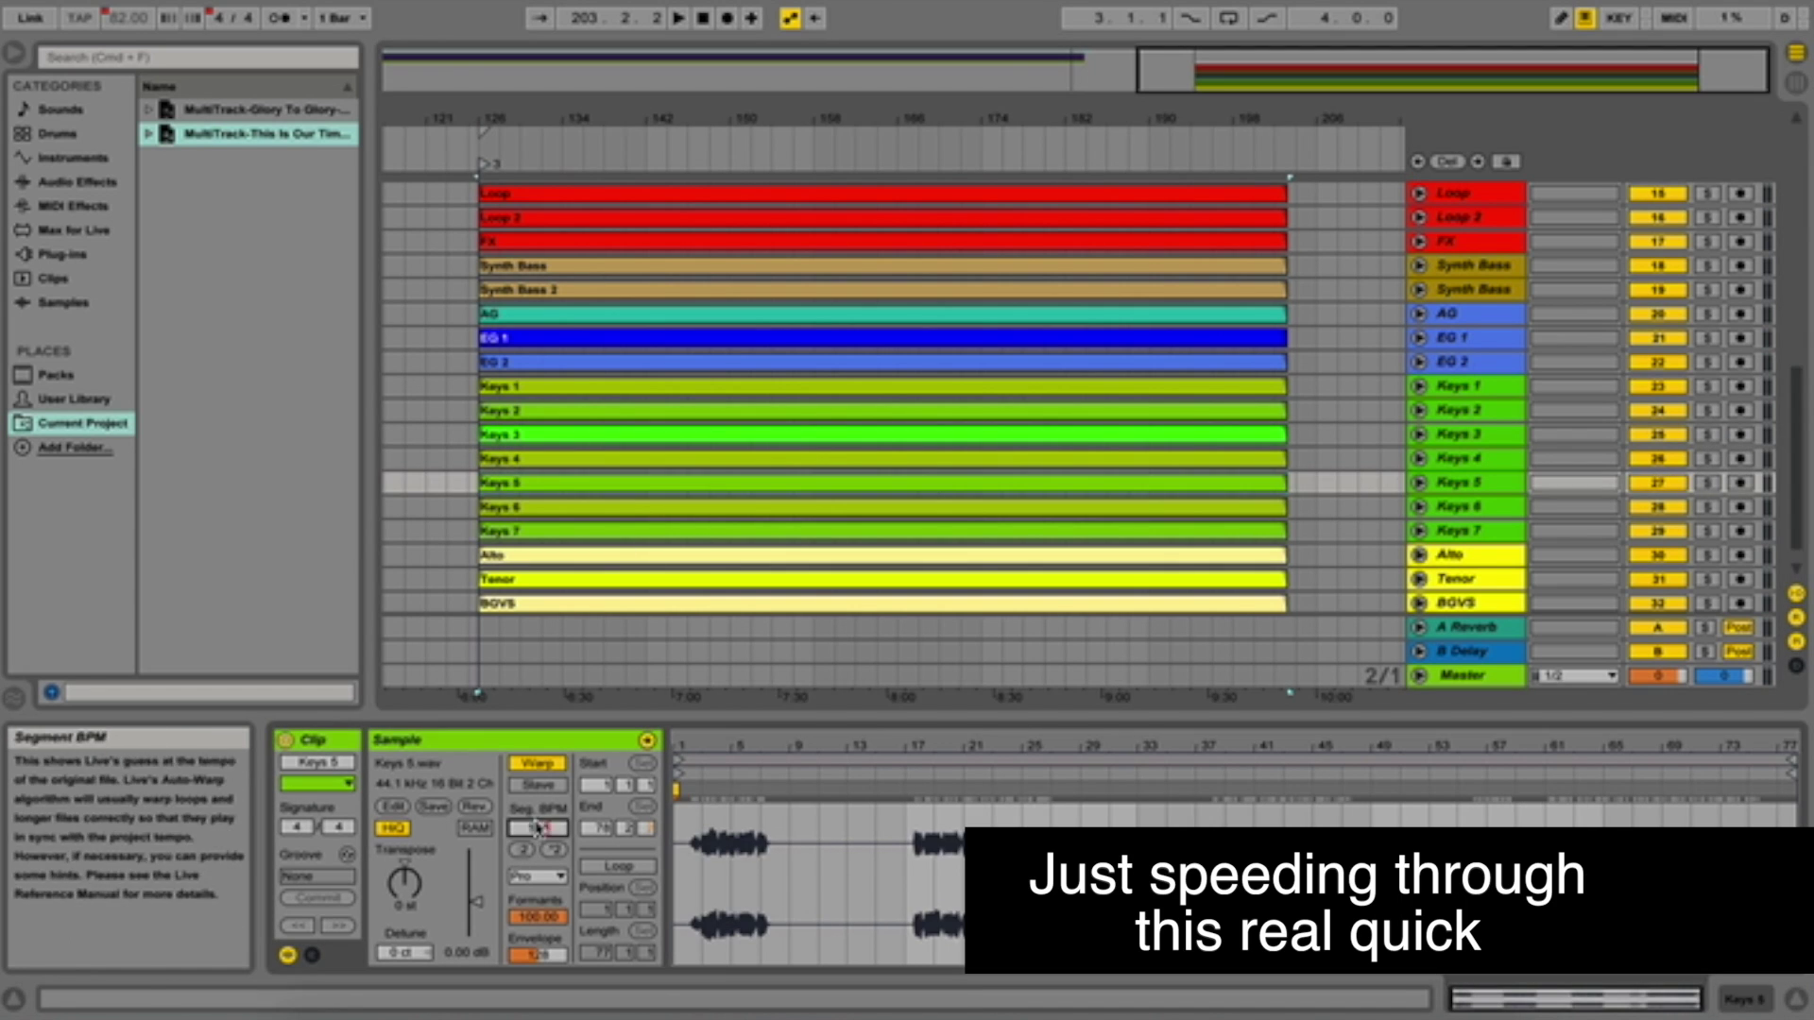
Set the segment BPM to 128 for the remaining second-song clips: Keys 6, Keys 7, Alto, Tenor, BGVS and Choir
key(Down)
key(Down)
key(Down)
key(Down)
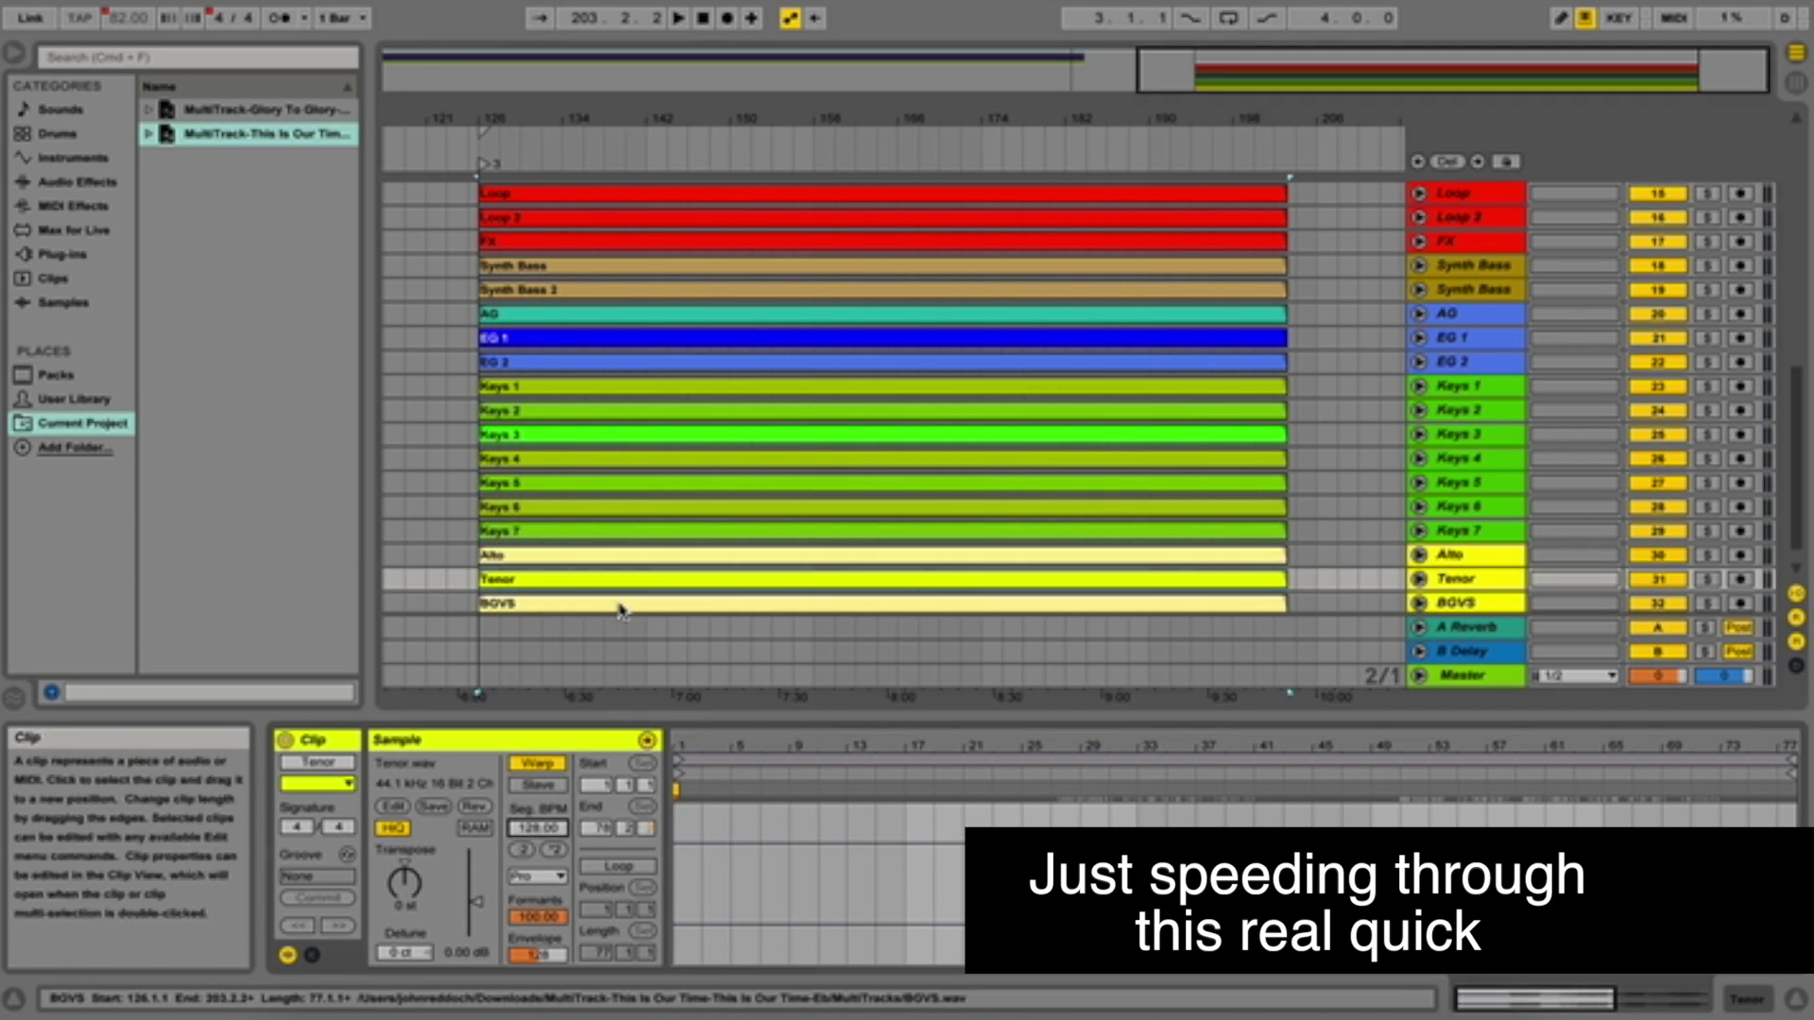
key(Down)
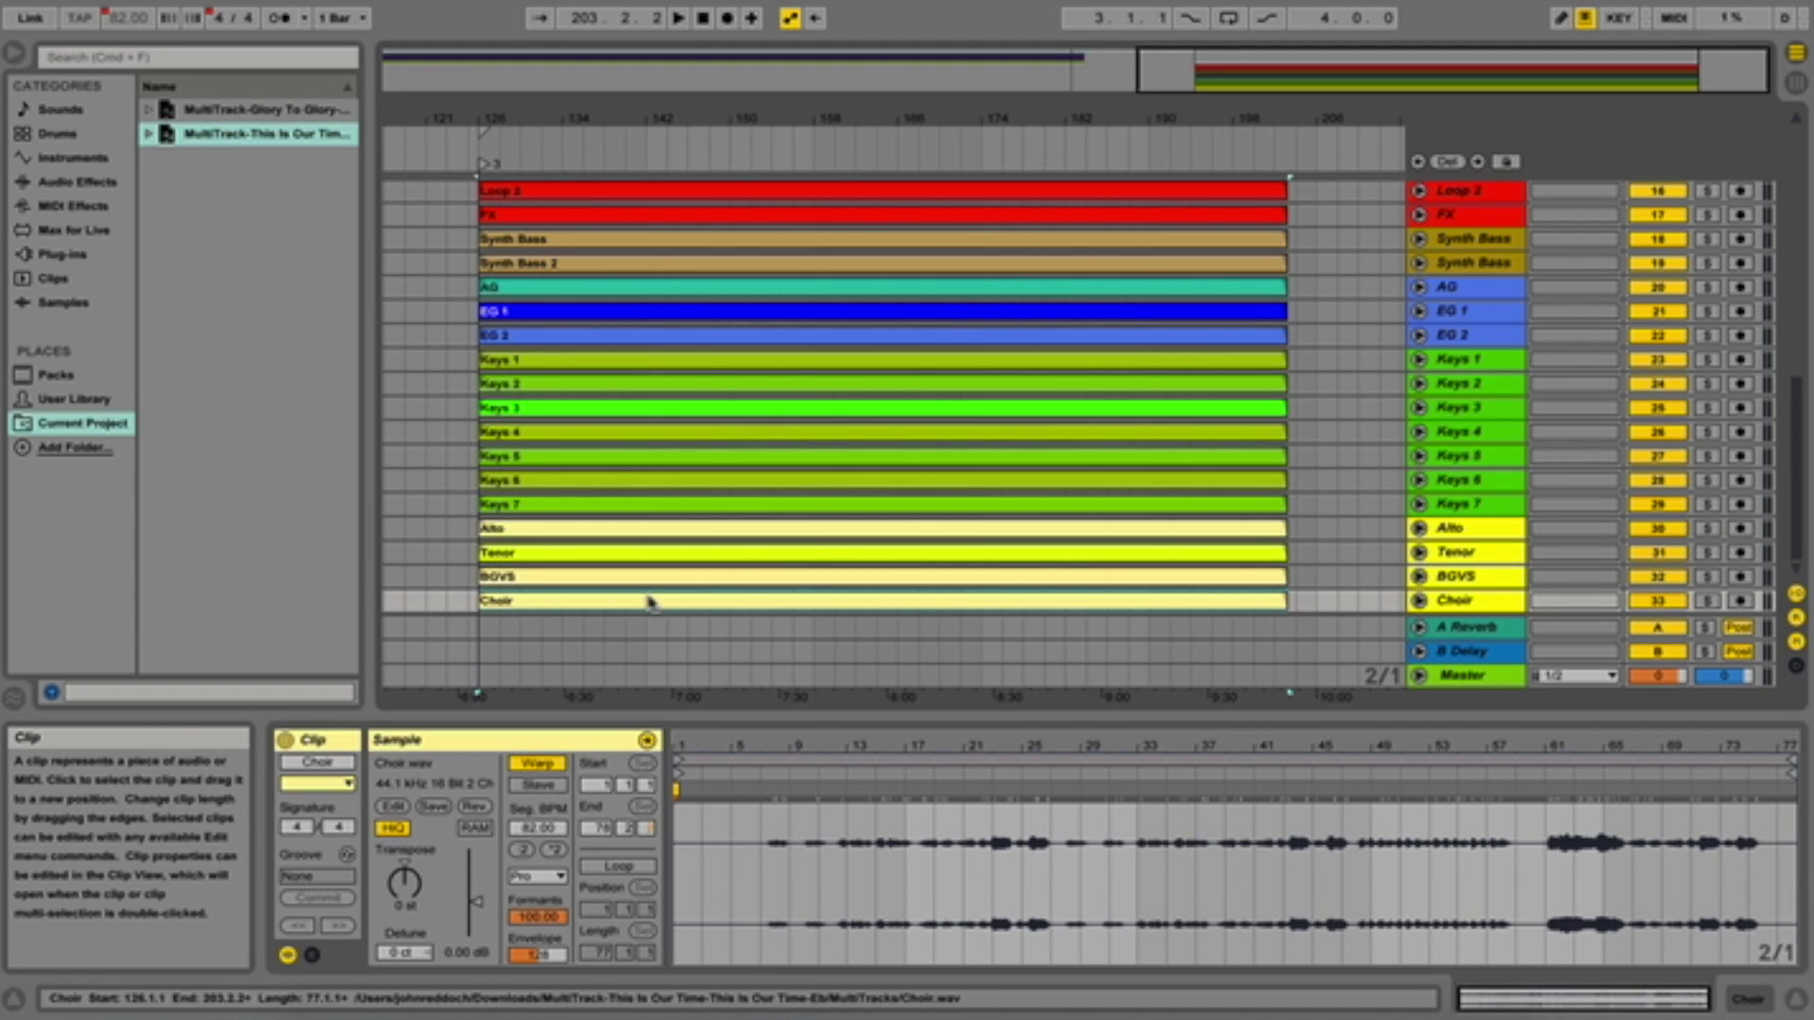
click(544, 834)
text(128)
key(Return)
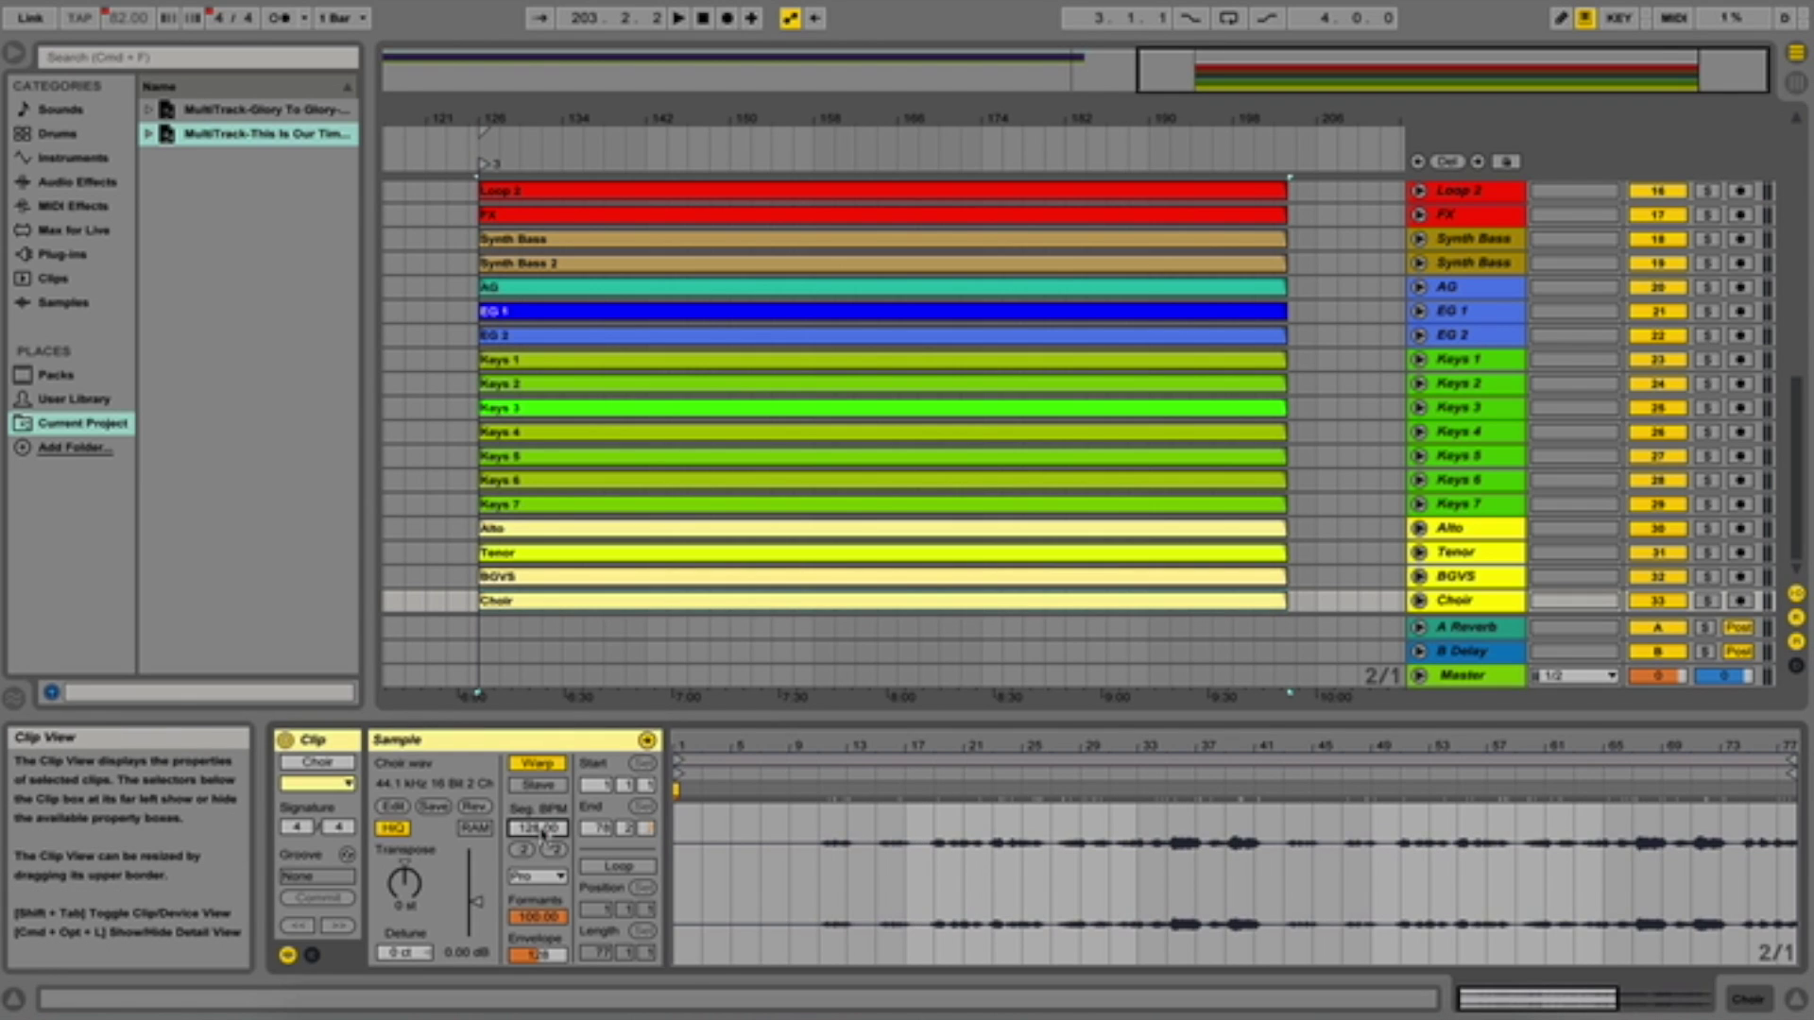
Bring up the second song's Drums clip to check its segment BPM and waveform
click(650, 603)
key(Down)
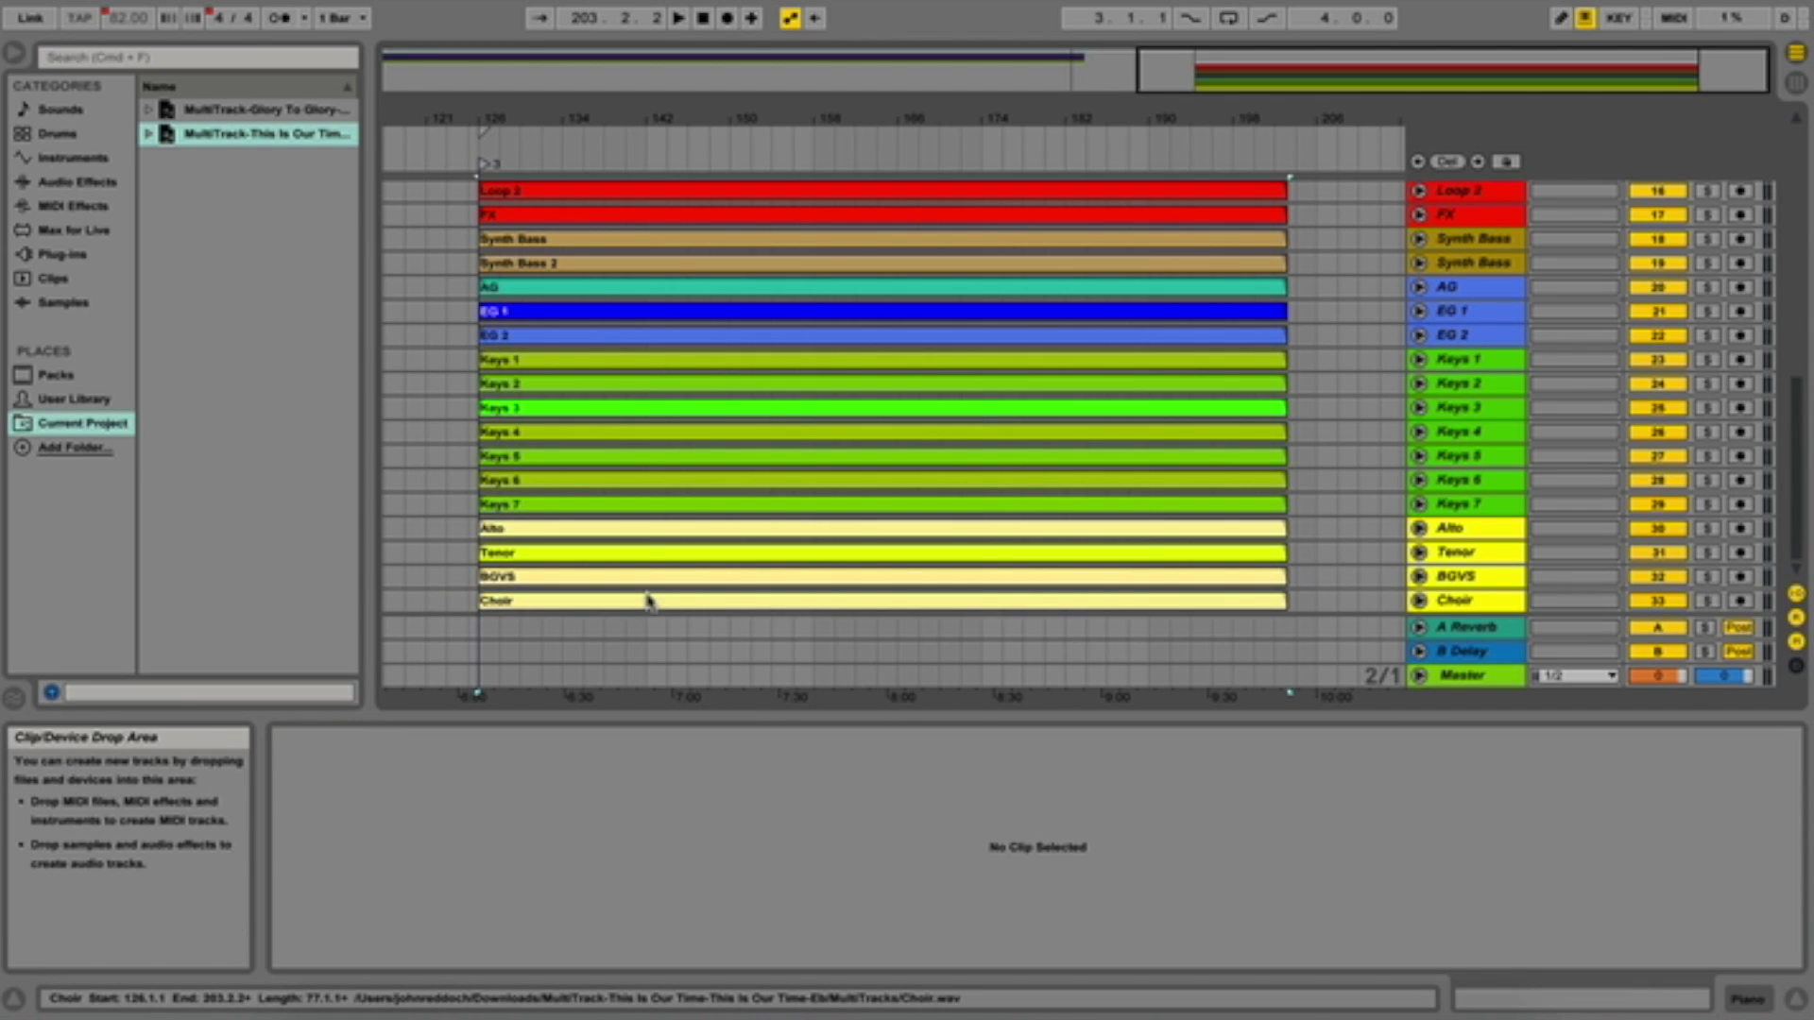
key(Down)
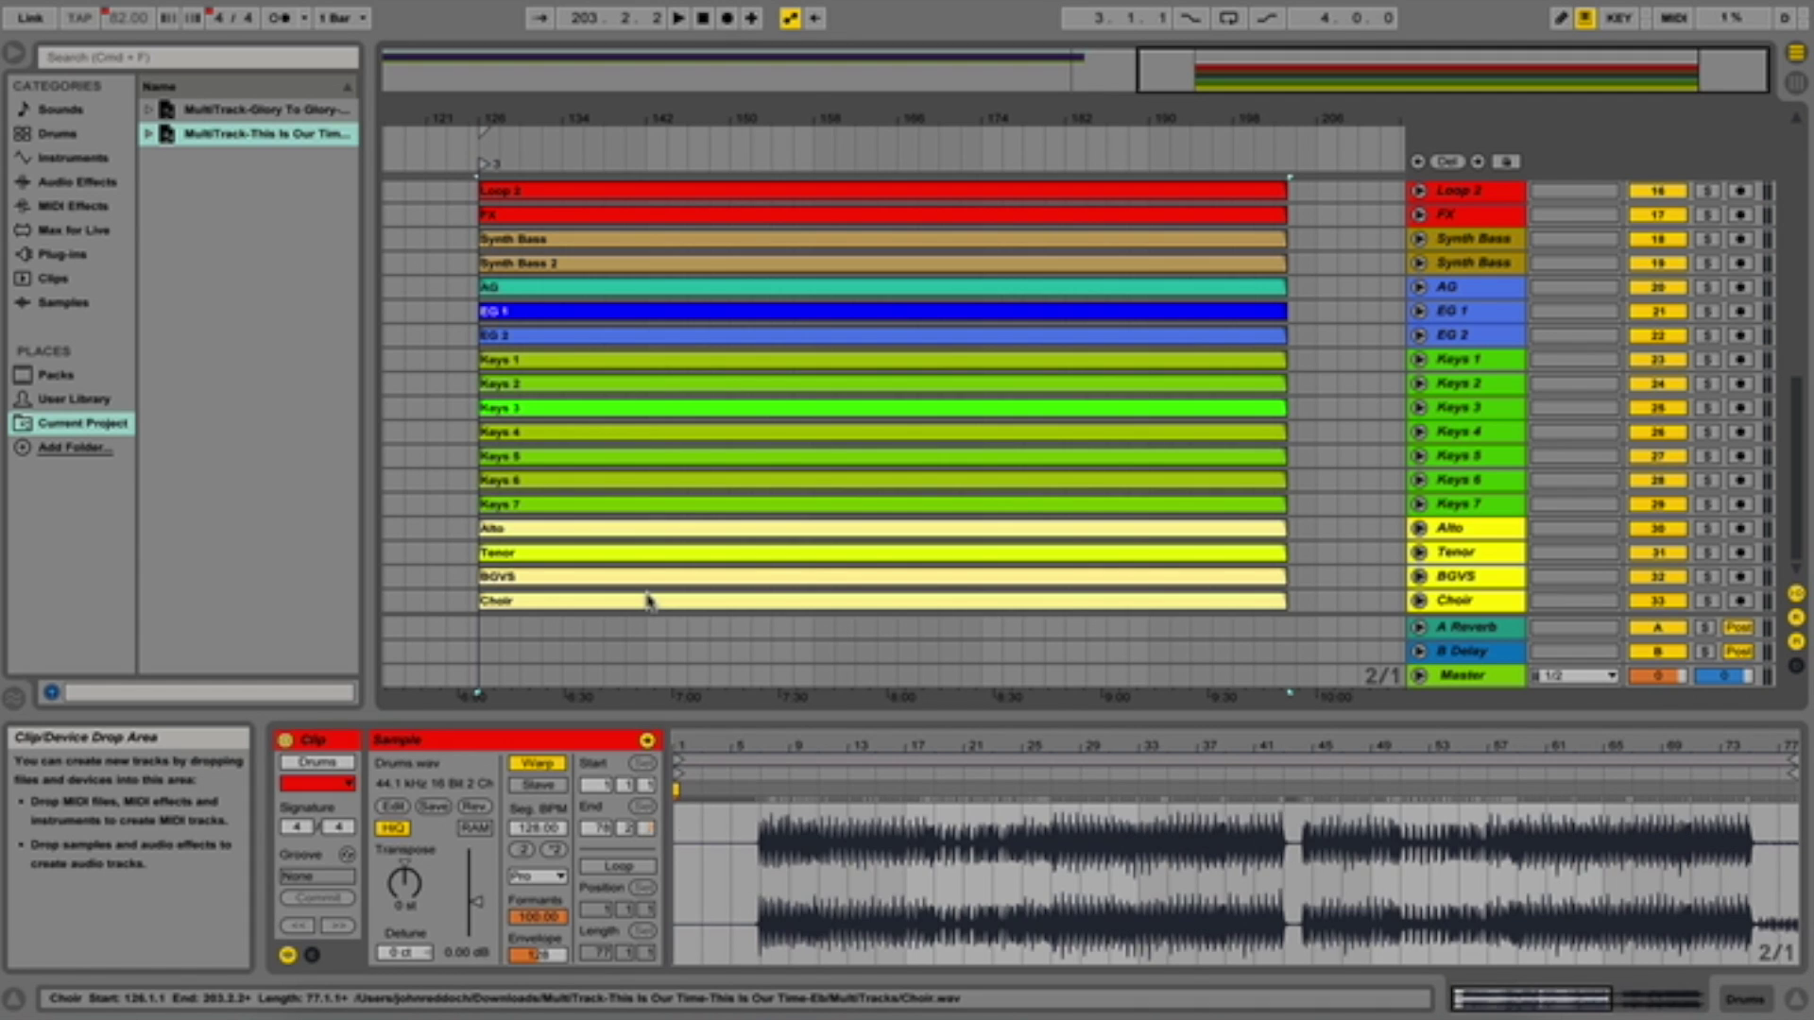
Step through the second song's clips from Click Track down to Choir to check each one's segment BPM
key(Down)
key(Down)
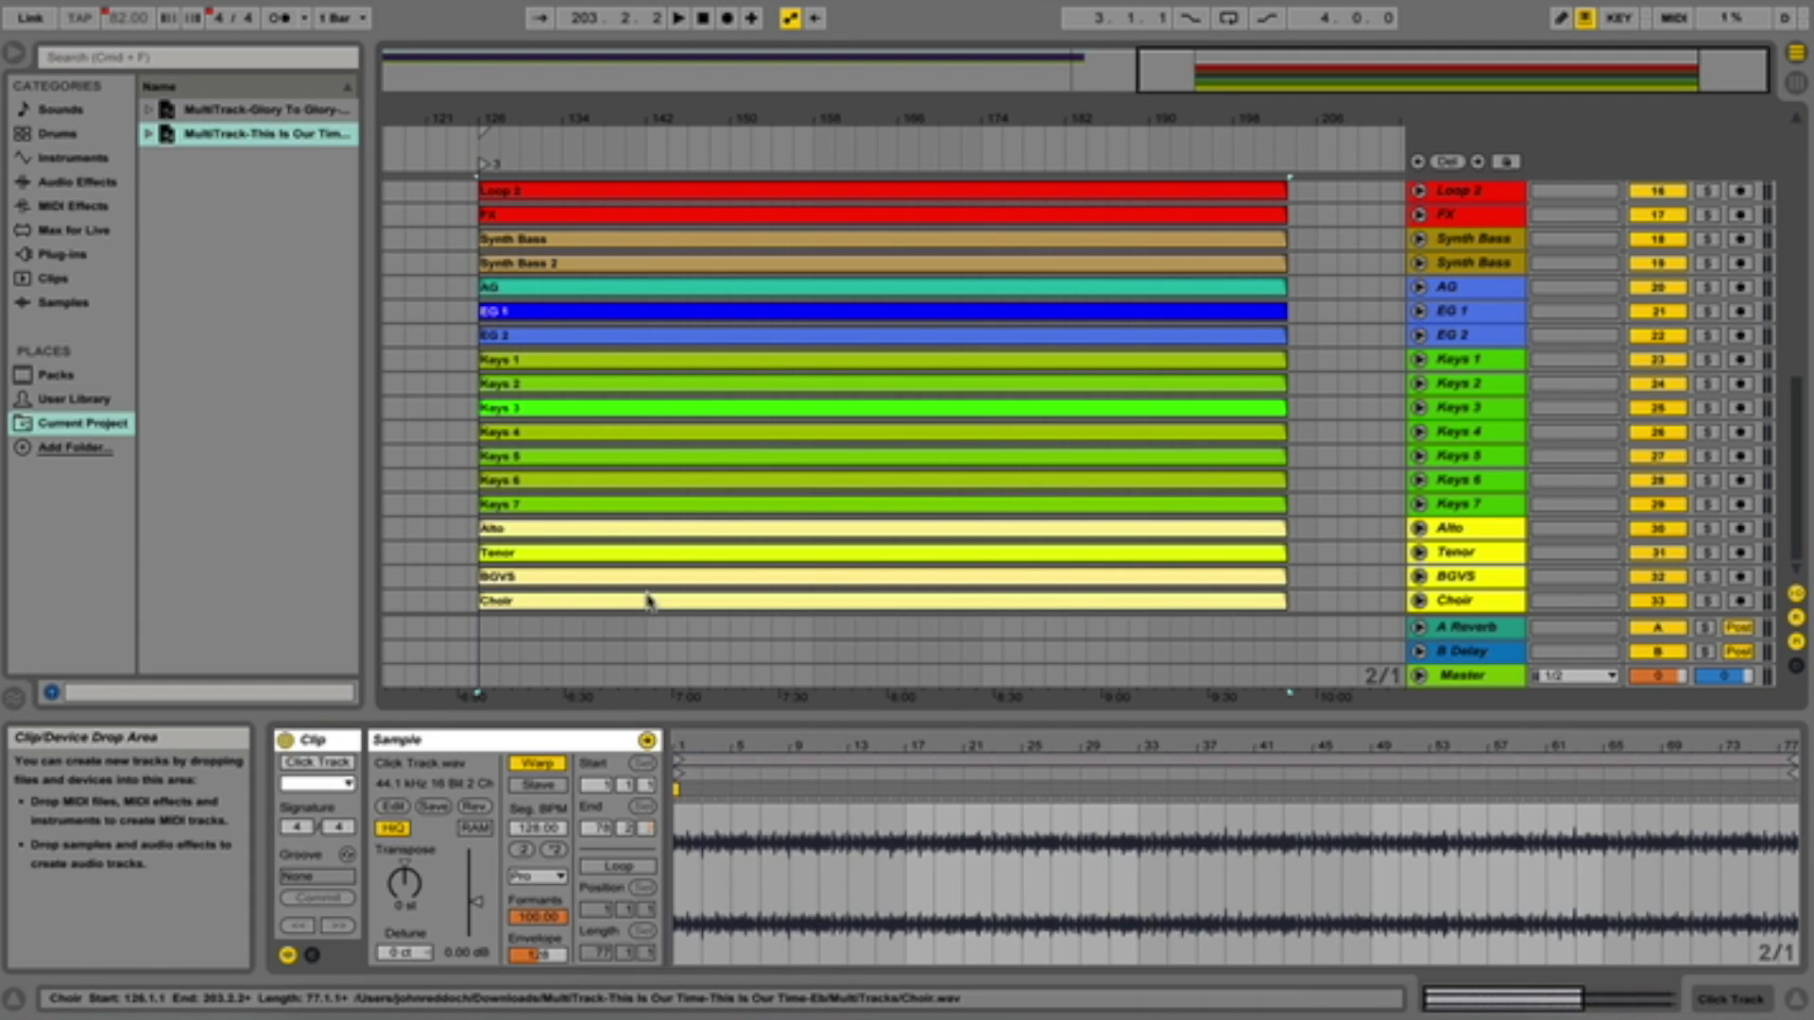
key(Down)
key(Up)
key(Down)
key(Down)
key(Down)
key(Down)
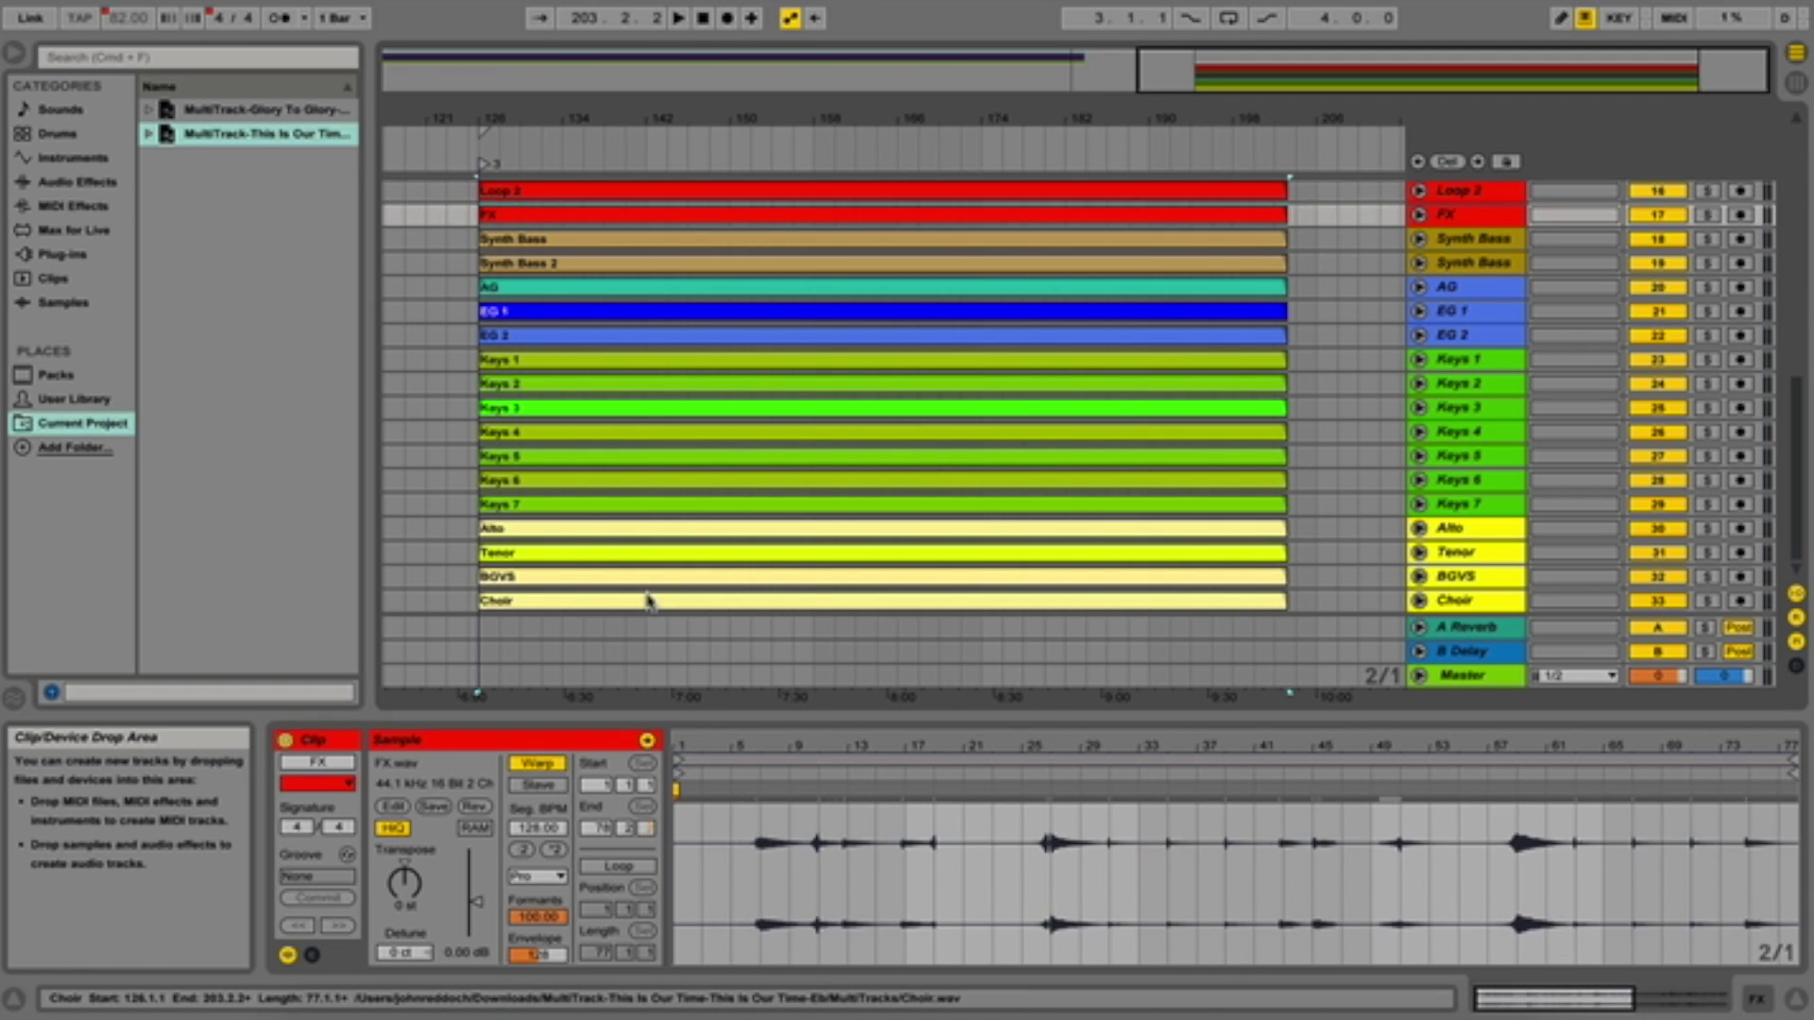
key(Down)
key(Down)
key(Down)
key(Down)
key(Down)
key(Down)
key(Down)
key(Down)
key(Down)
key(Down)
key(Down)
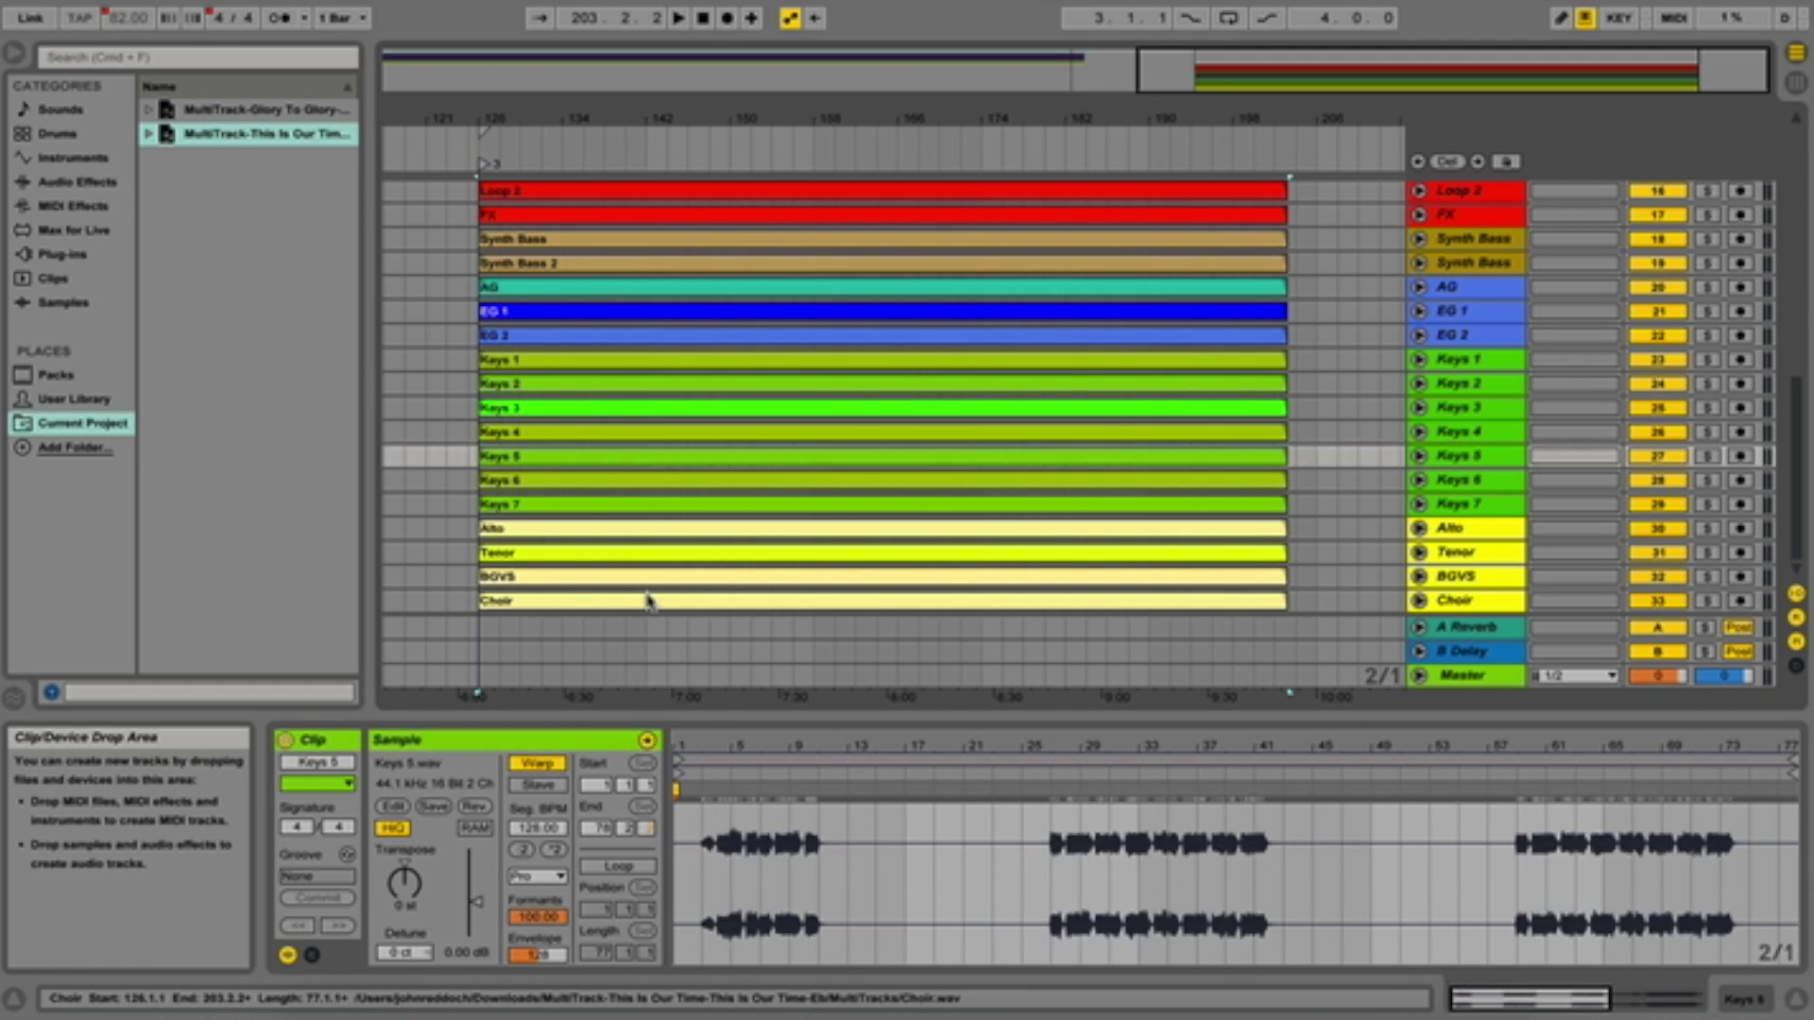
key(Down)
key(Down)
key(Down)
key(Down)
key(Down)
key(Up)
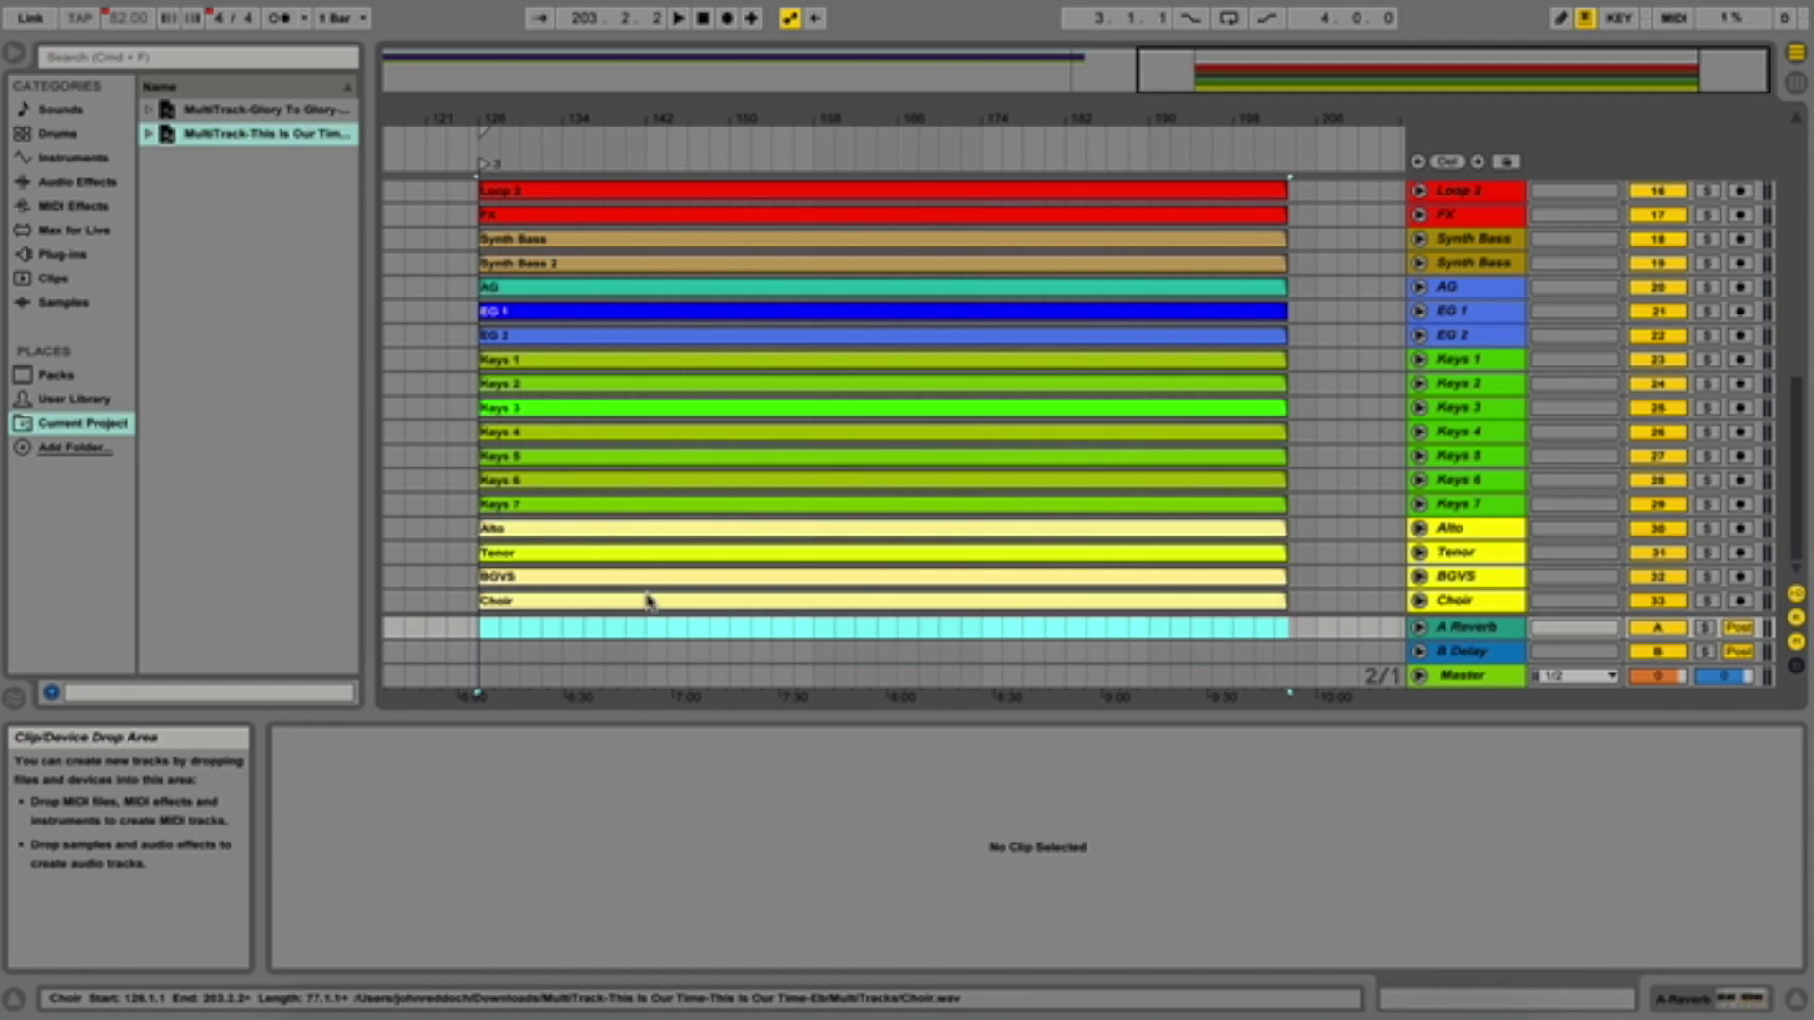
key(Up)
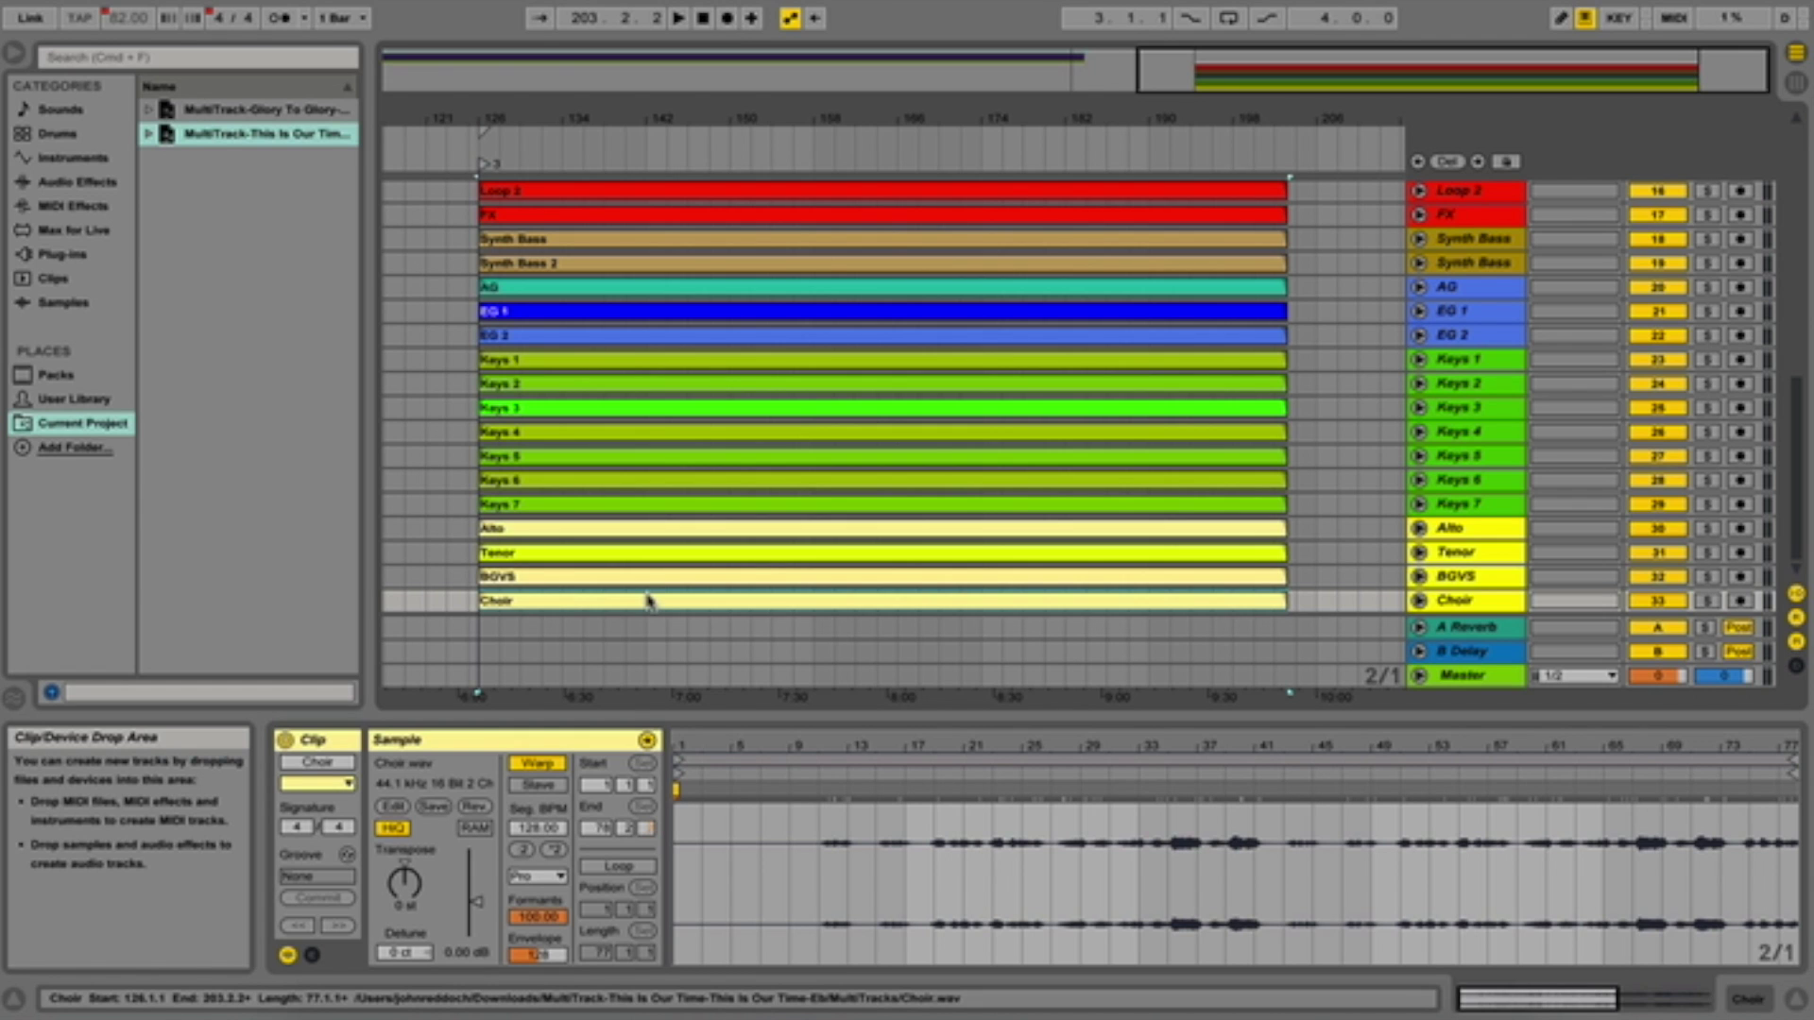
Select all of the second song's clips together, from Click Track through Choir
scroll(648, 601, up, 5)
scroll(648, 601, up, 5)
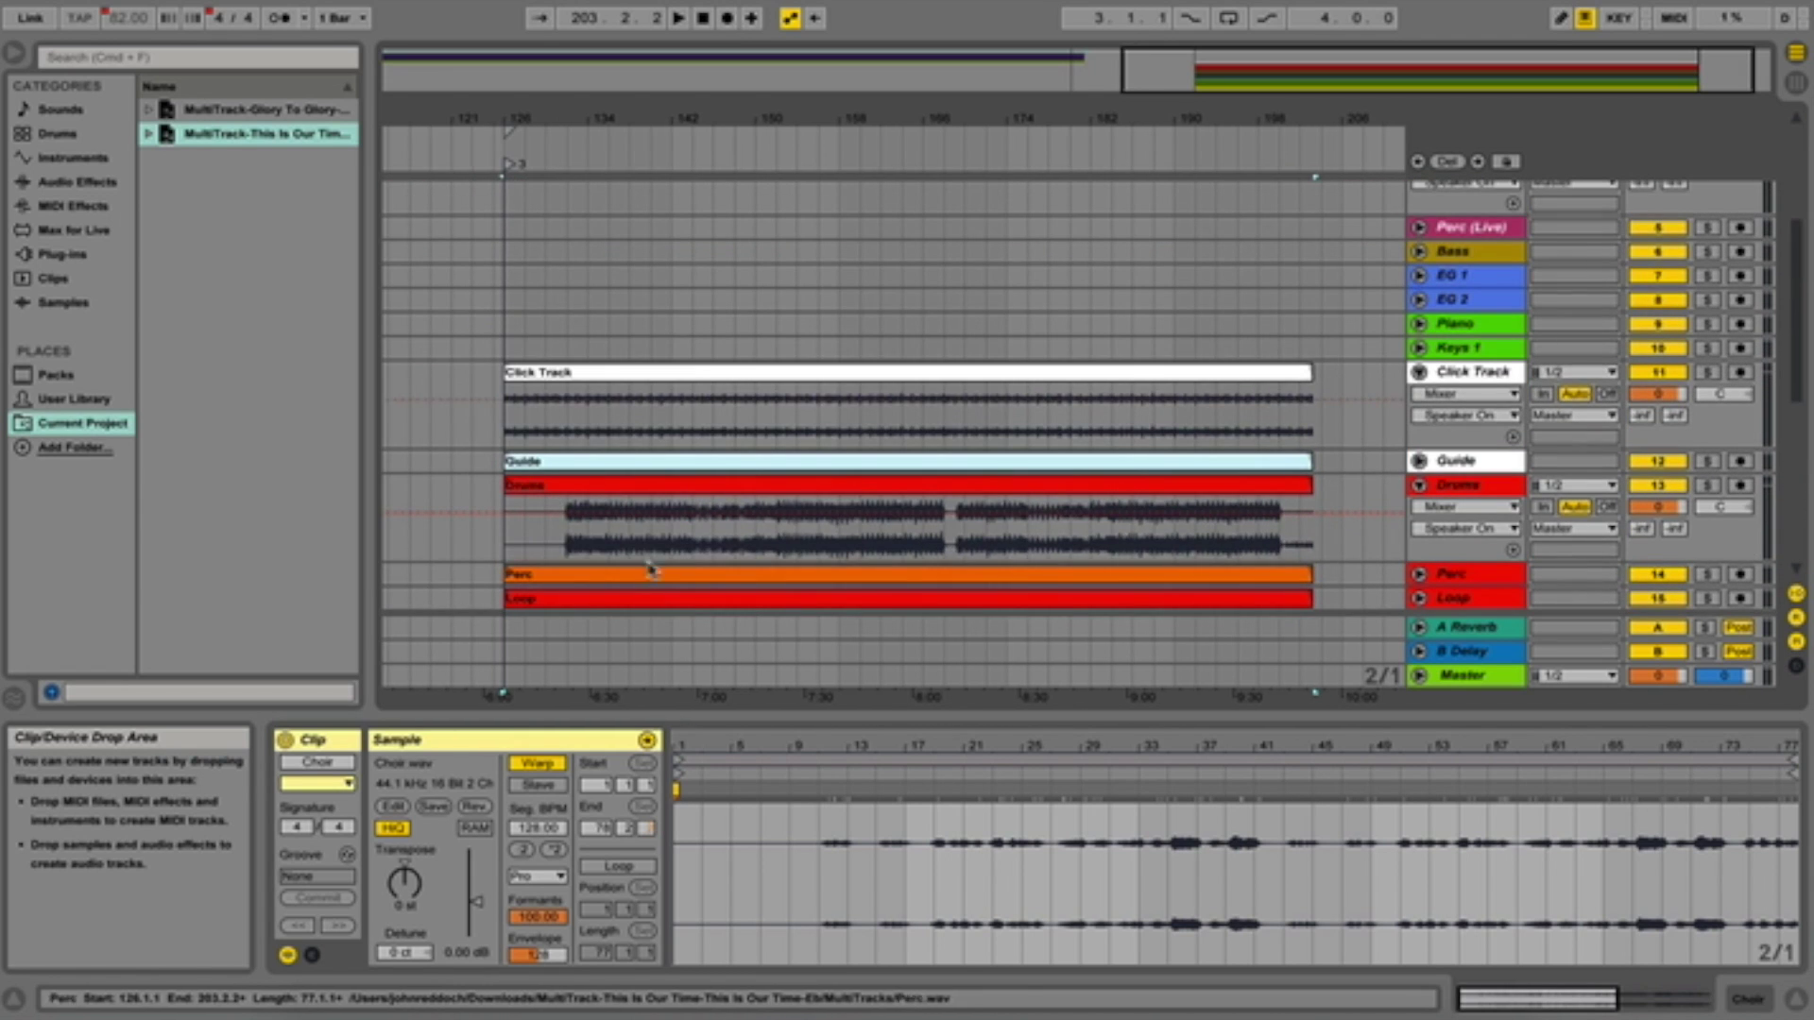
click(680, 372)
scroll(681, 372, down, 10)
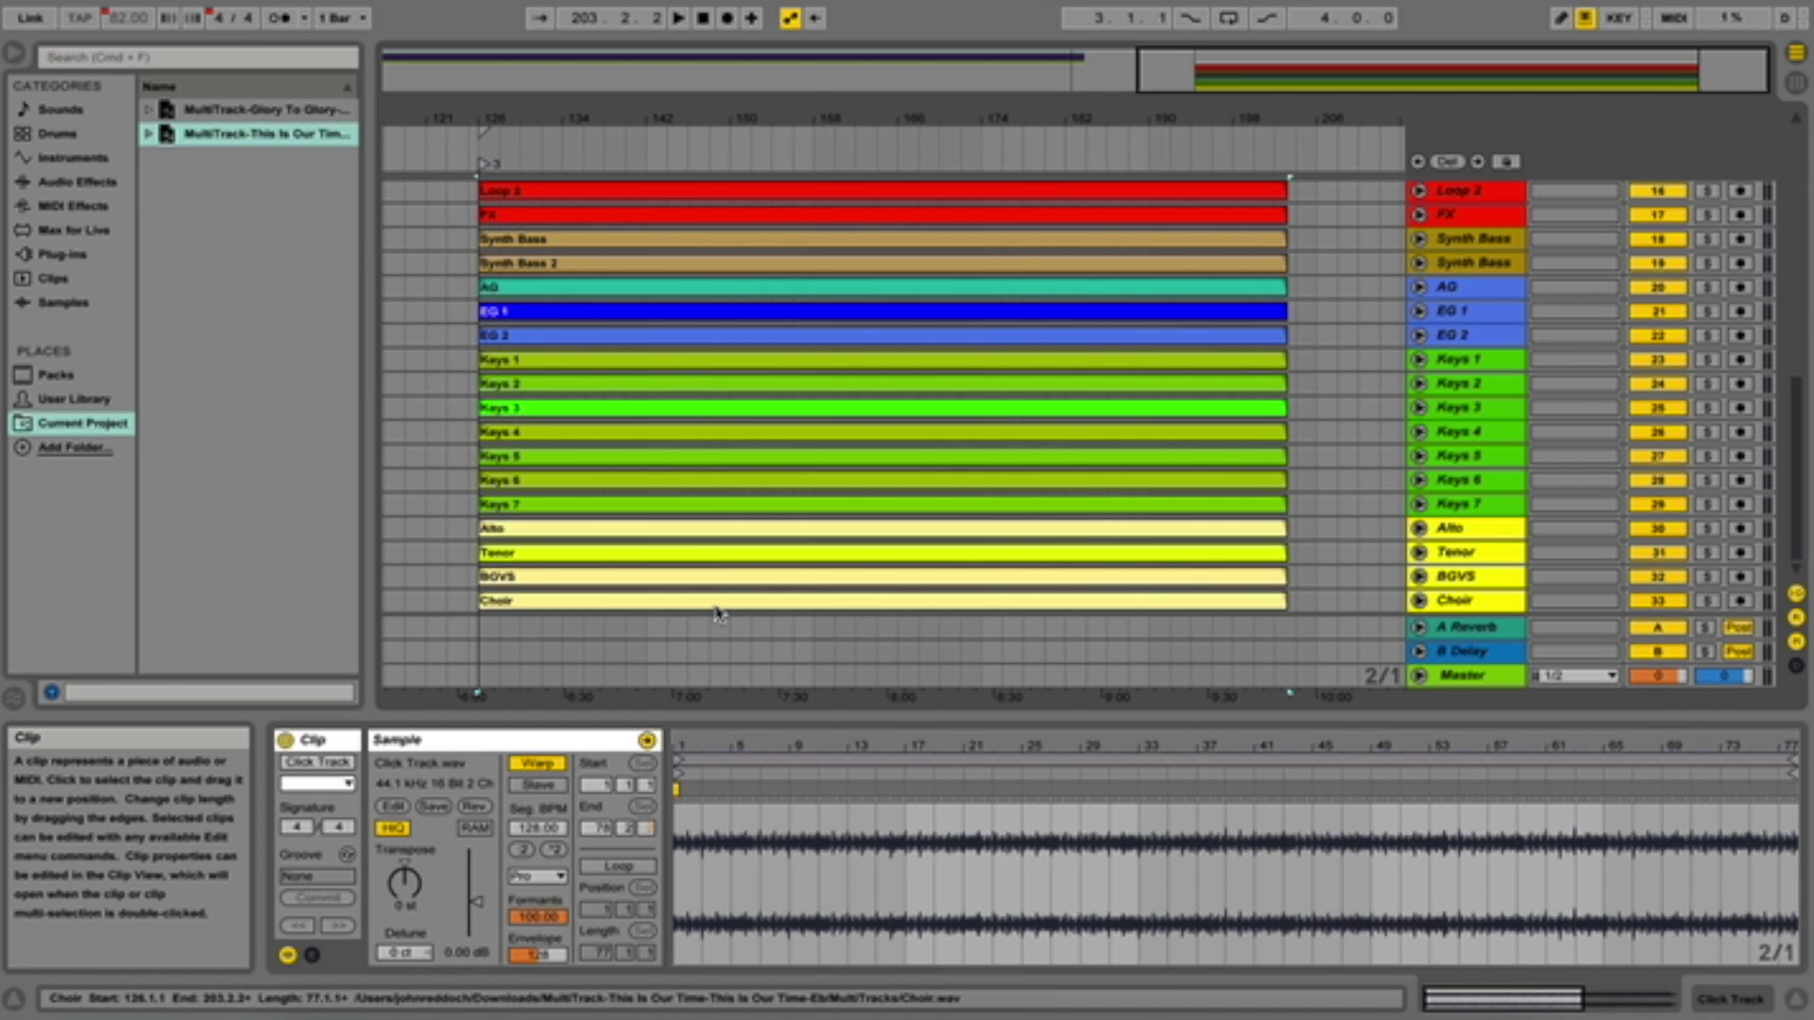
key(super+a)
scroll(745, 603, up, 10)
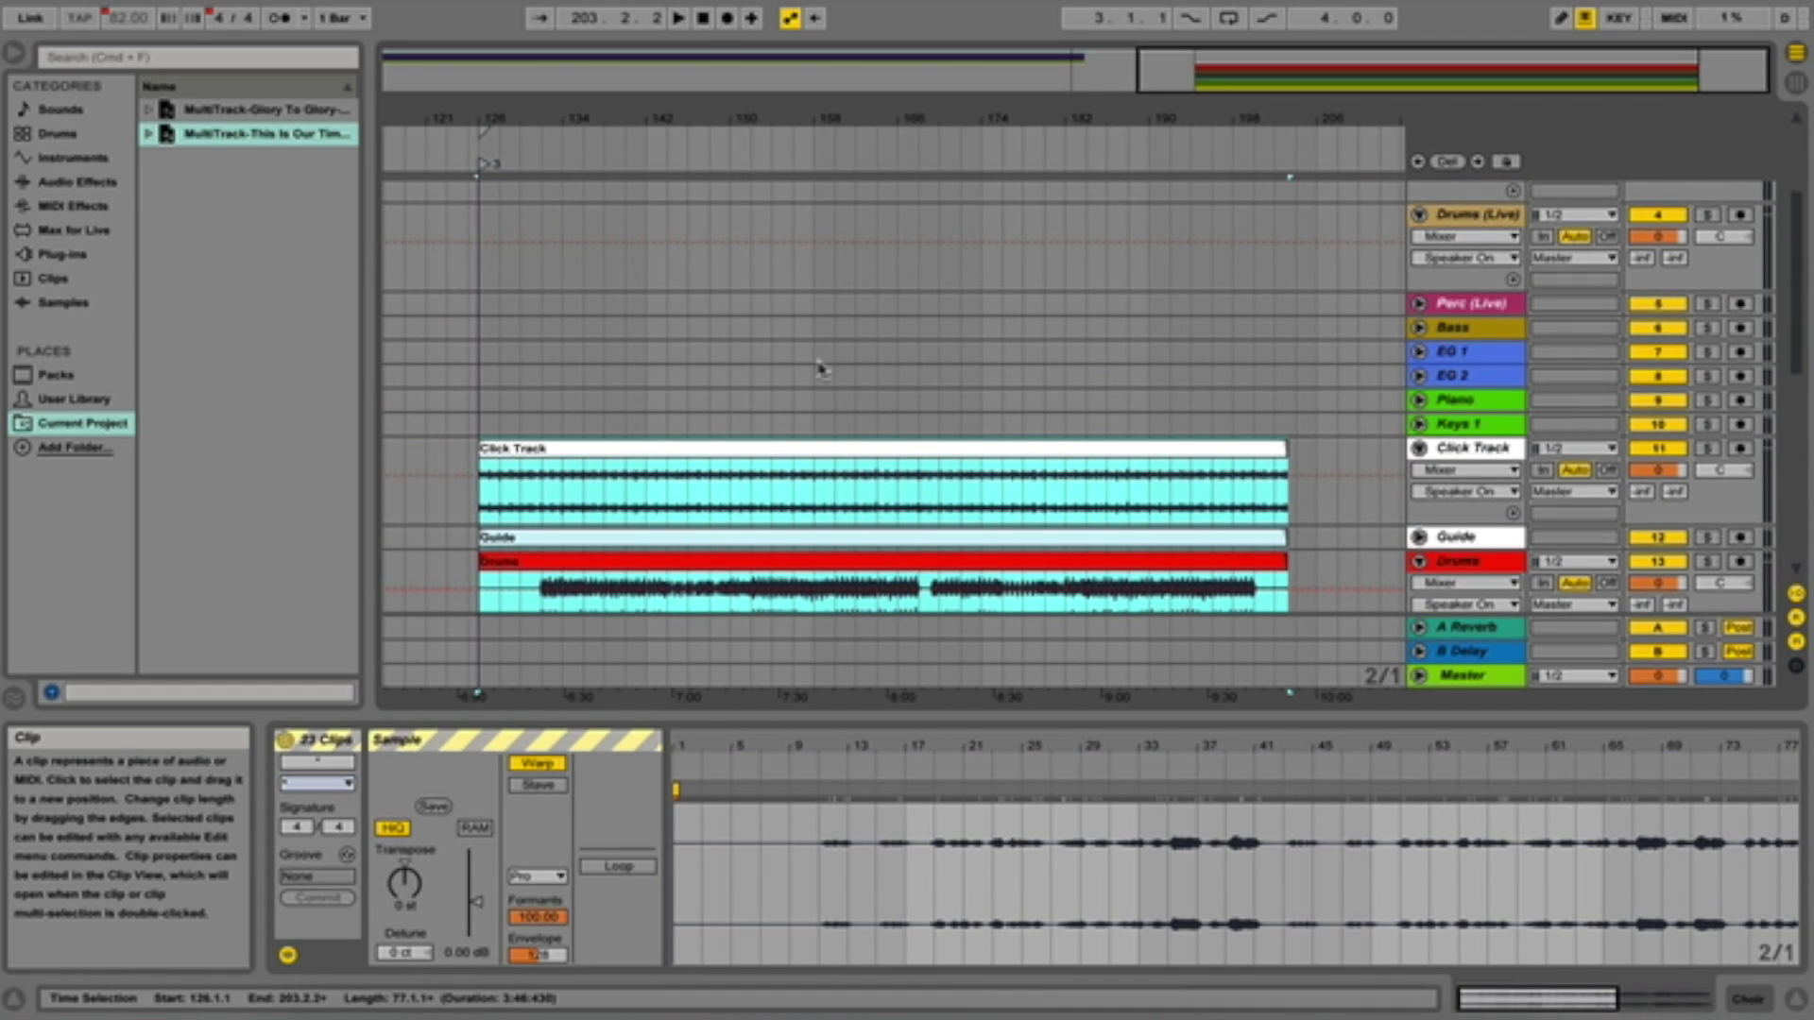
scroll(821, 369, down, 10)
scroll(818, 365, up, 8)
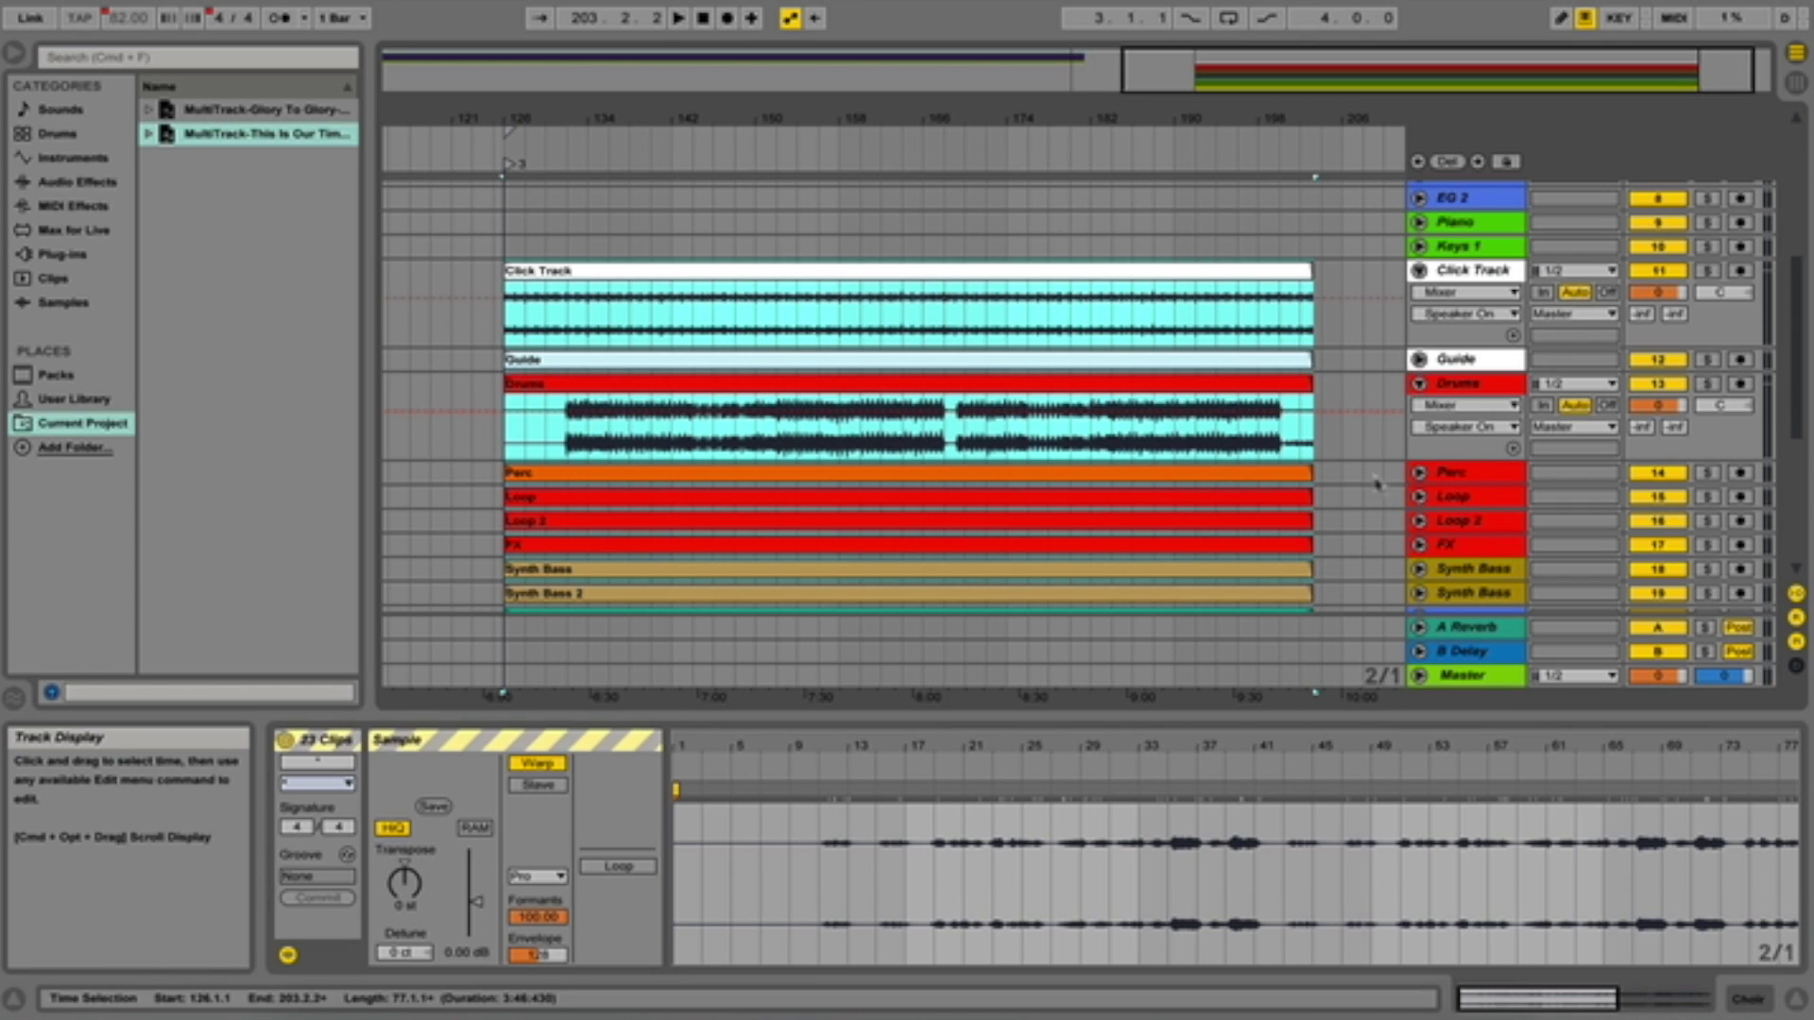
click(1420, 475)
click(1420, 473)
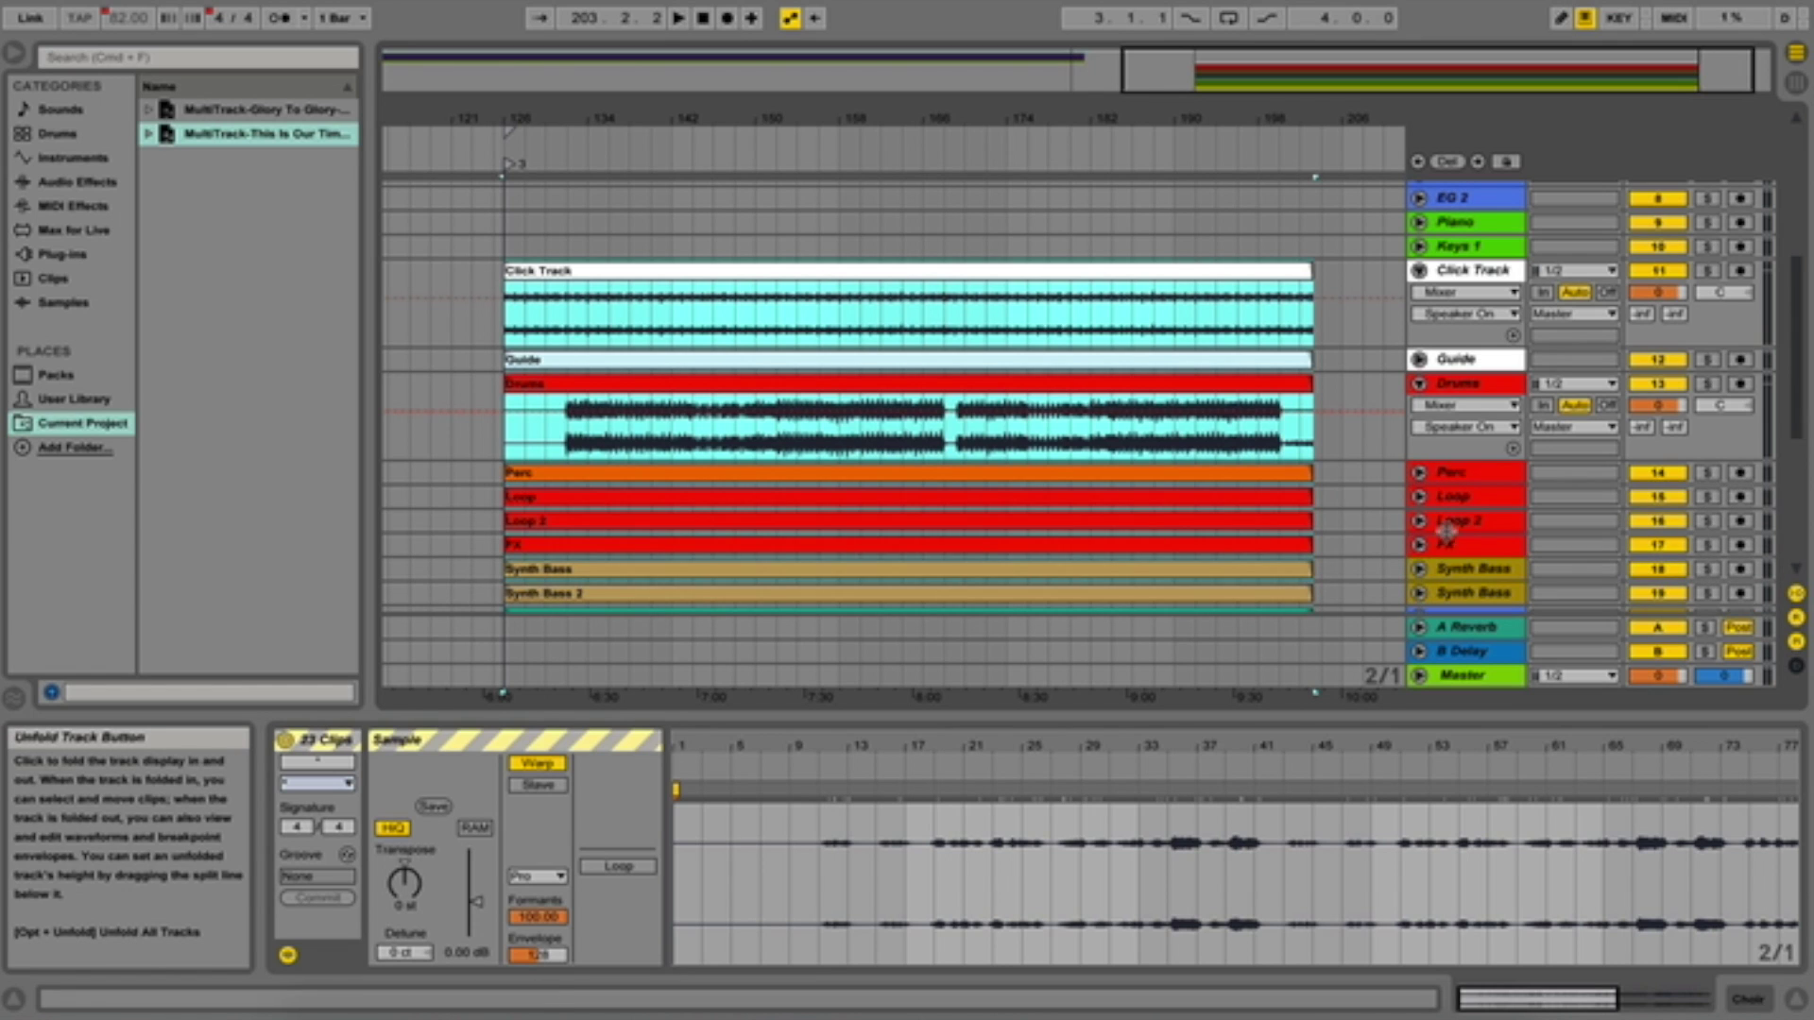
click(1419, 544)
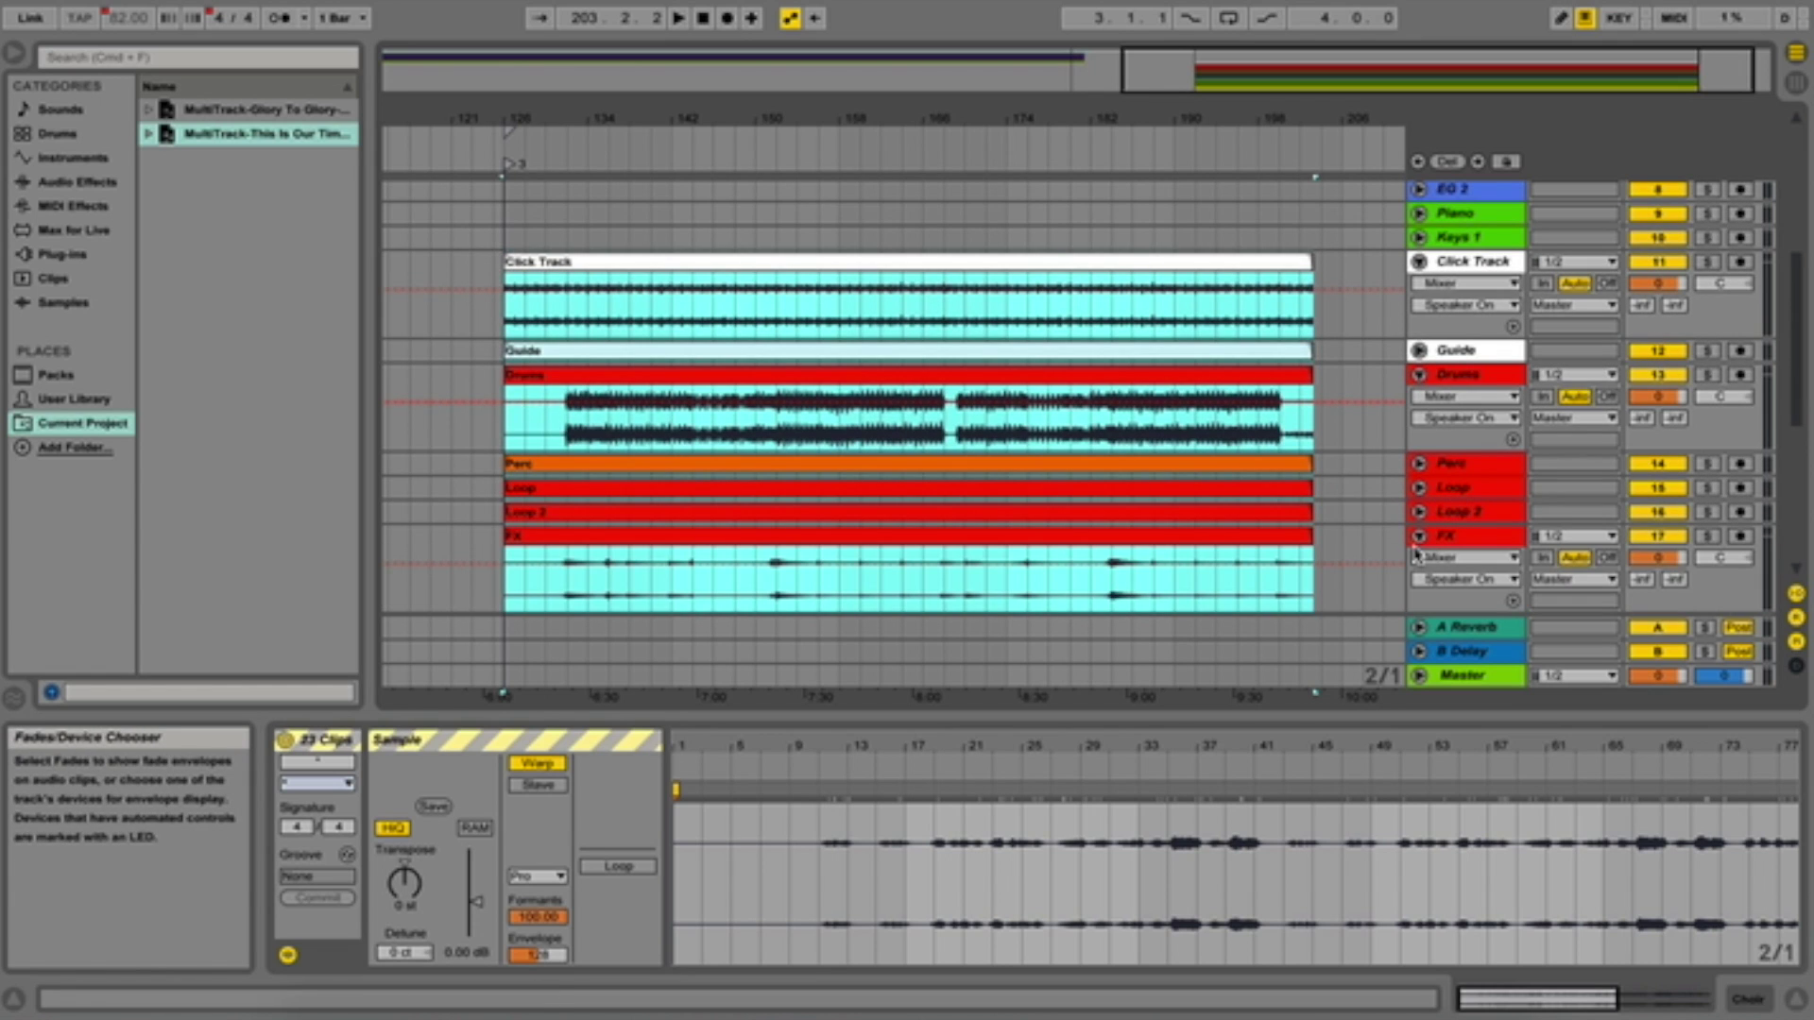
click(1419, 535)
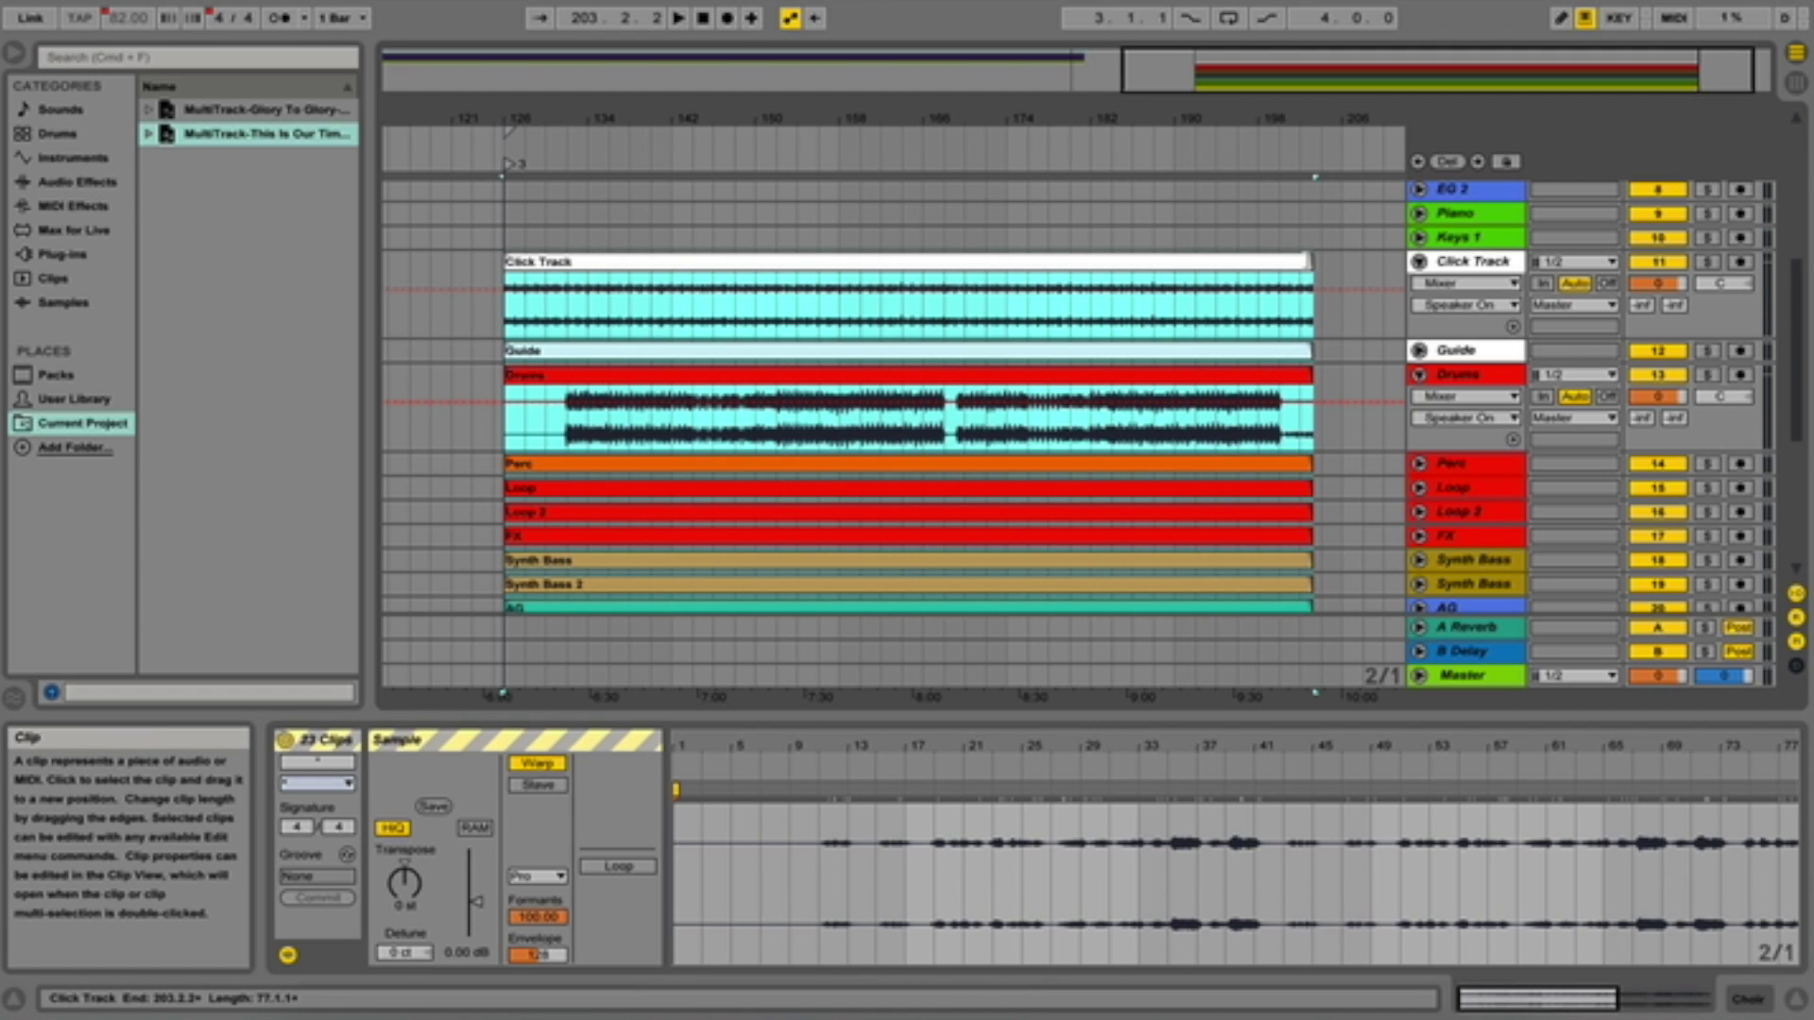
Extend the ends of the second song's Click Track, Drums and Guide clips to bar 246.4.1
mouse_move(1311, 261)
mouse_down()
mouse_move(1404, 261)
mouse_move(1328, 261)
mouse_up()
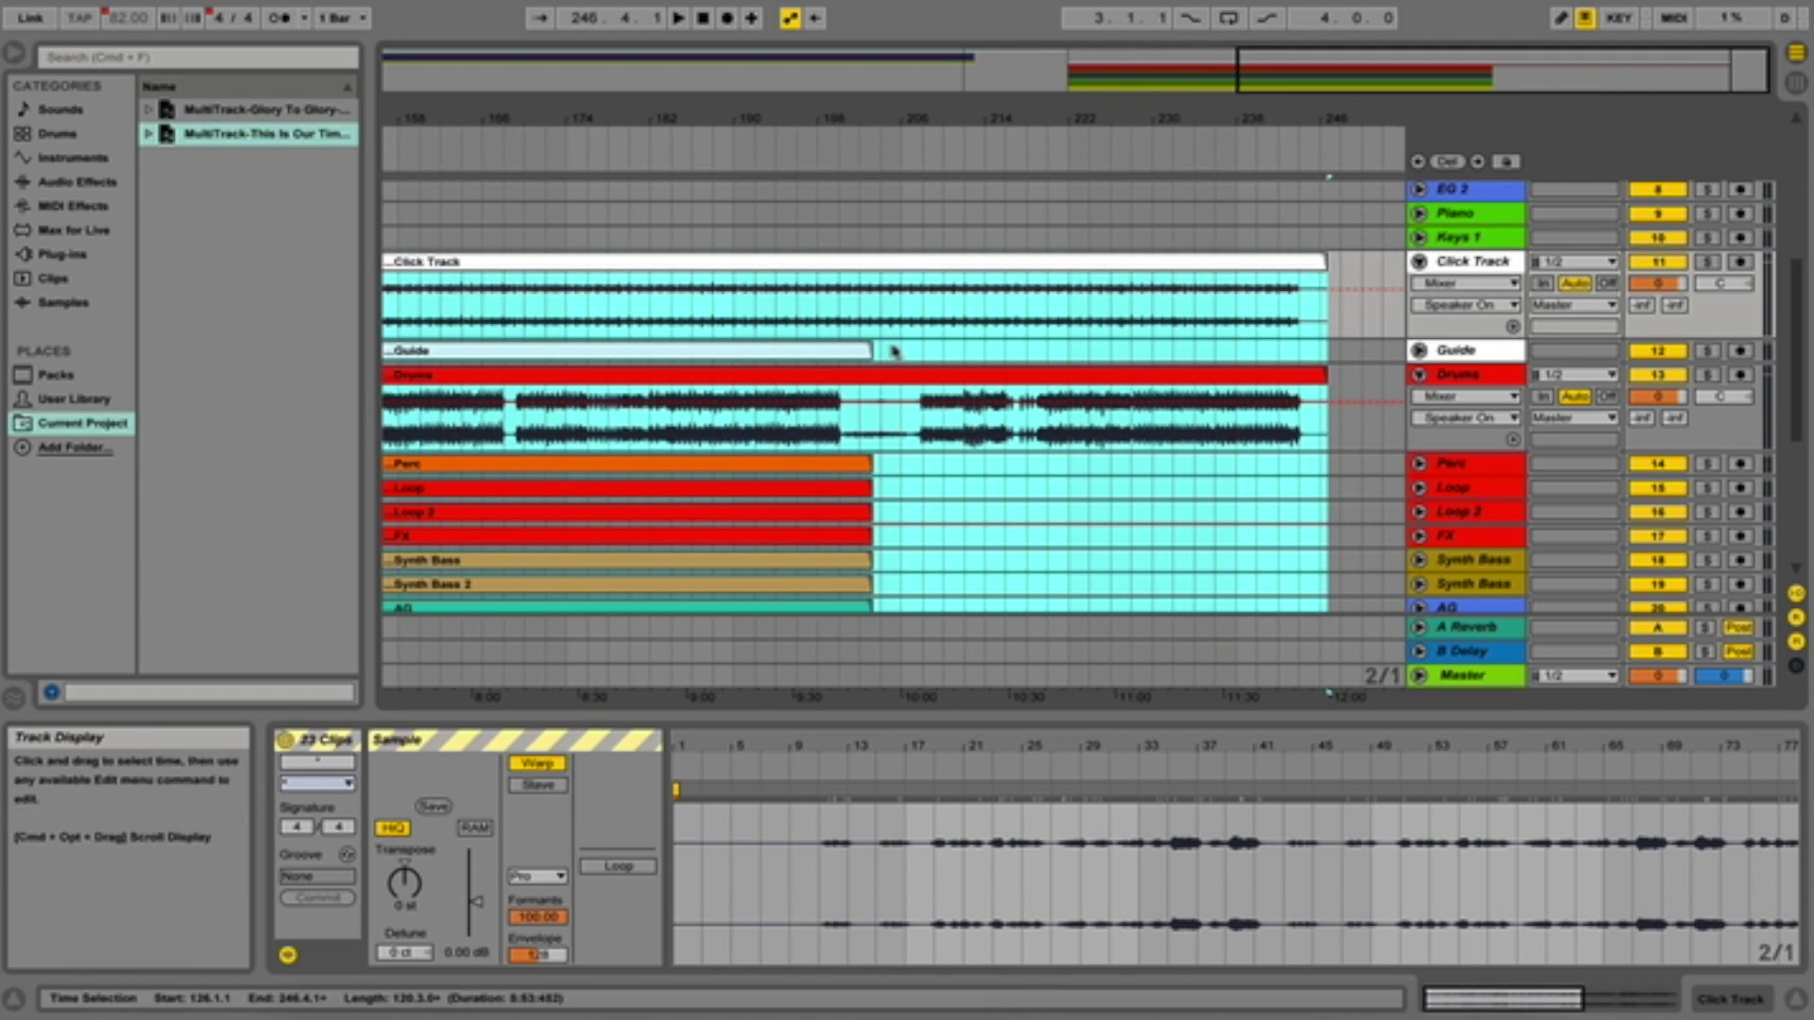
click(863, 351)
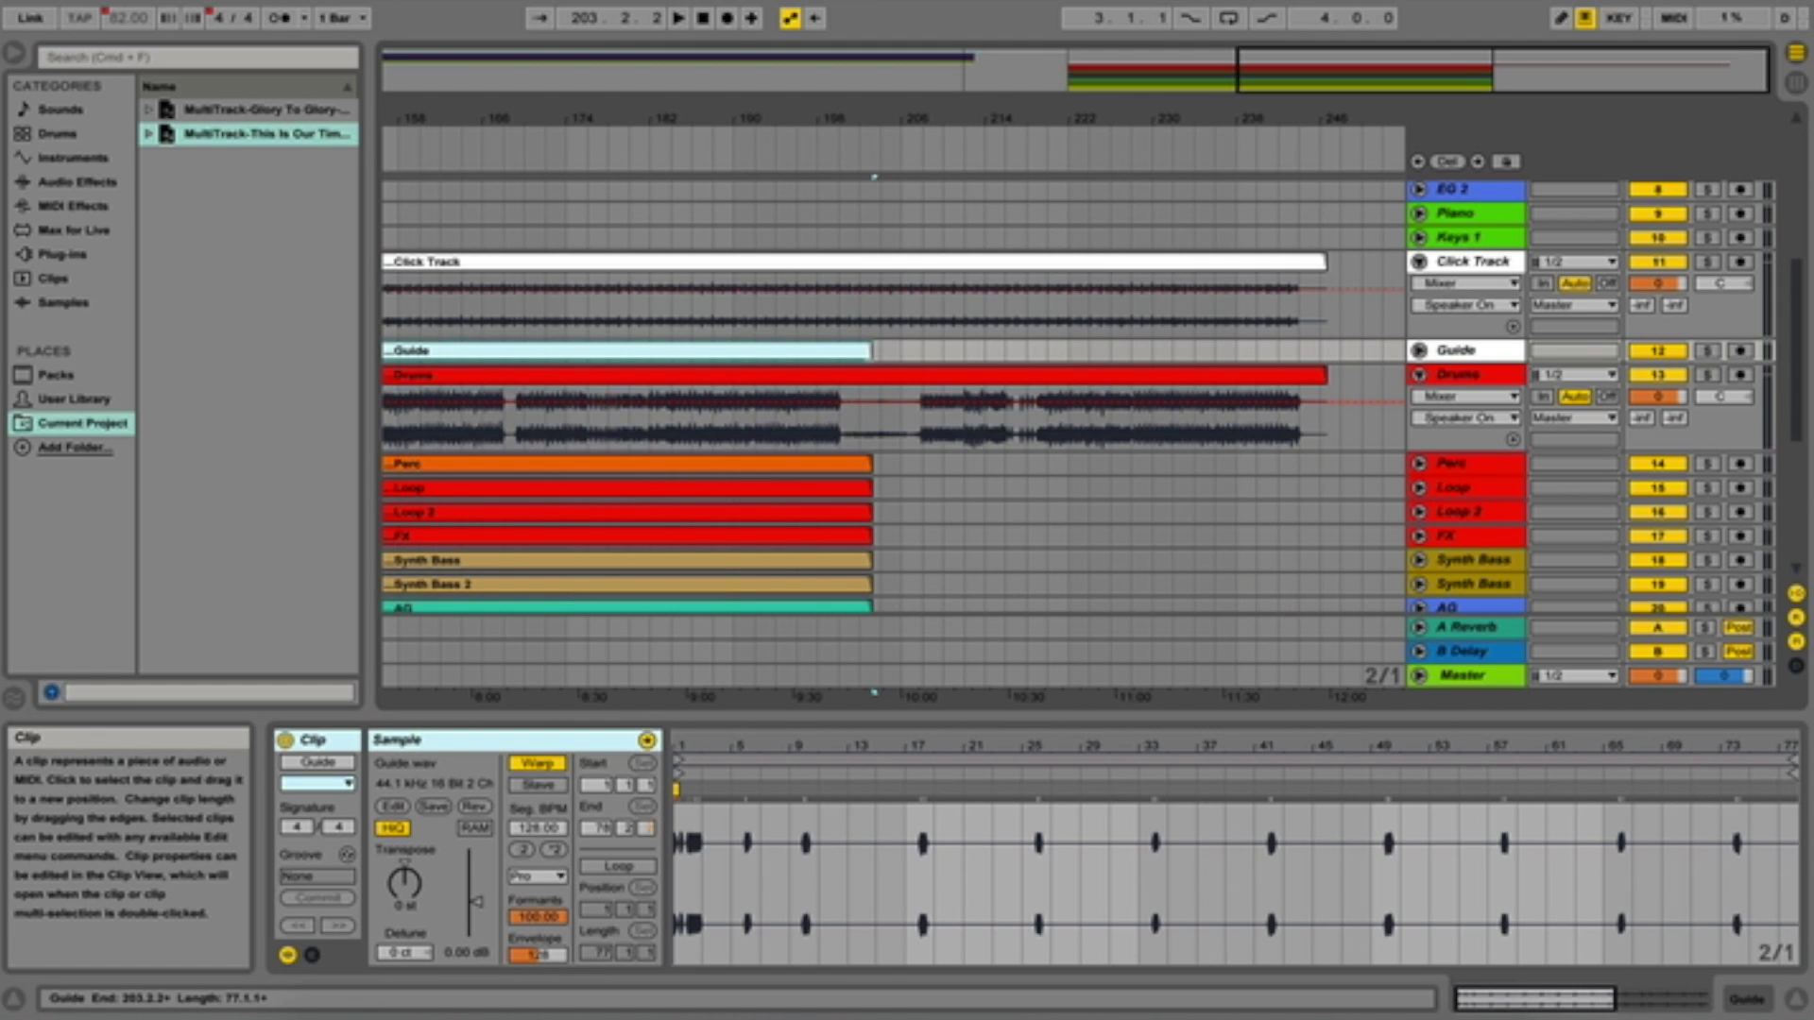
drag(871, 351, 1327, 351)
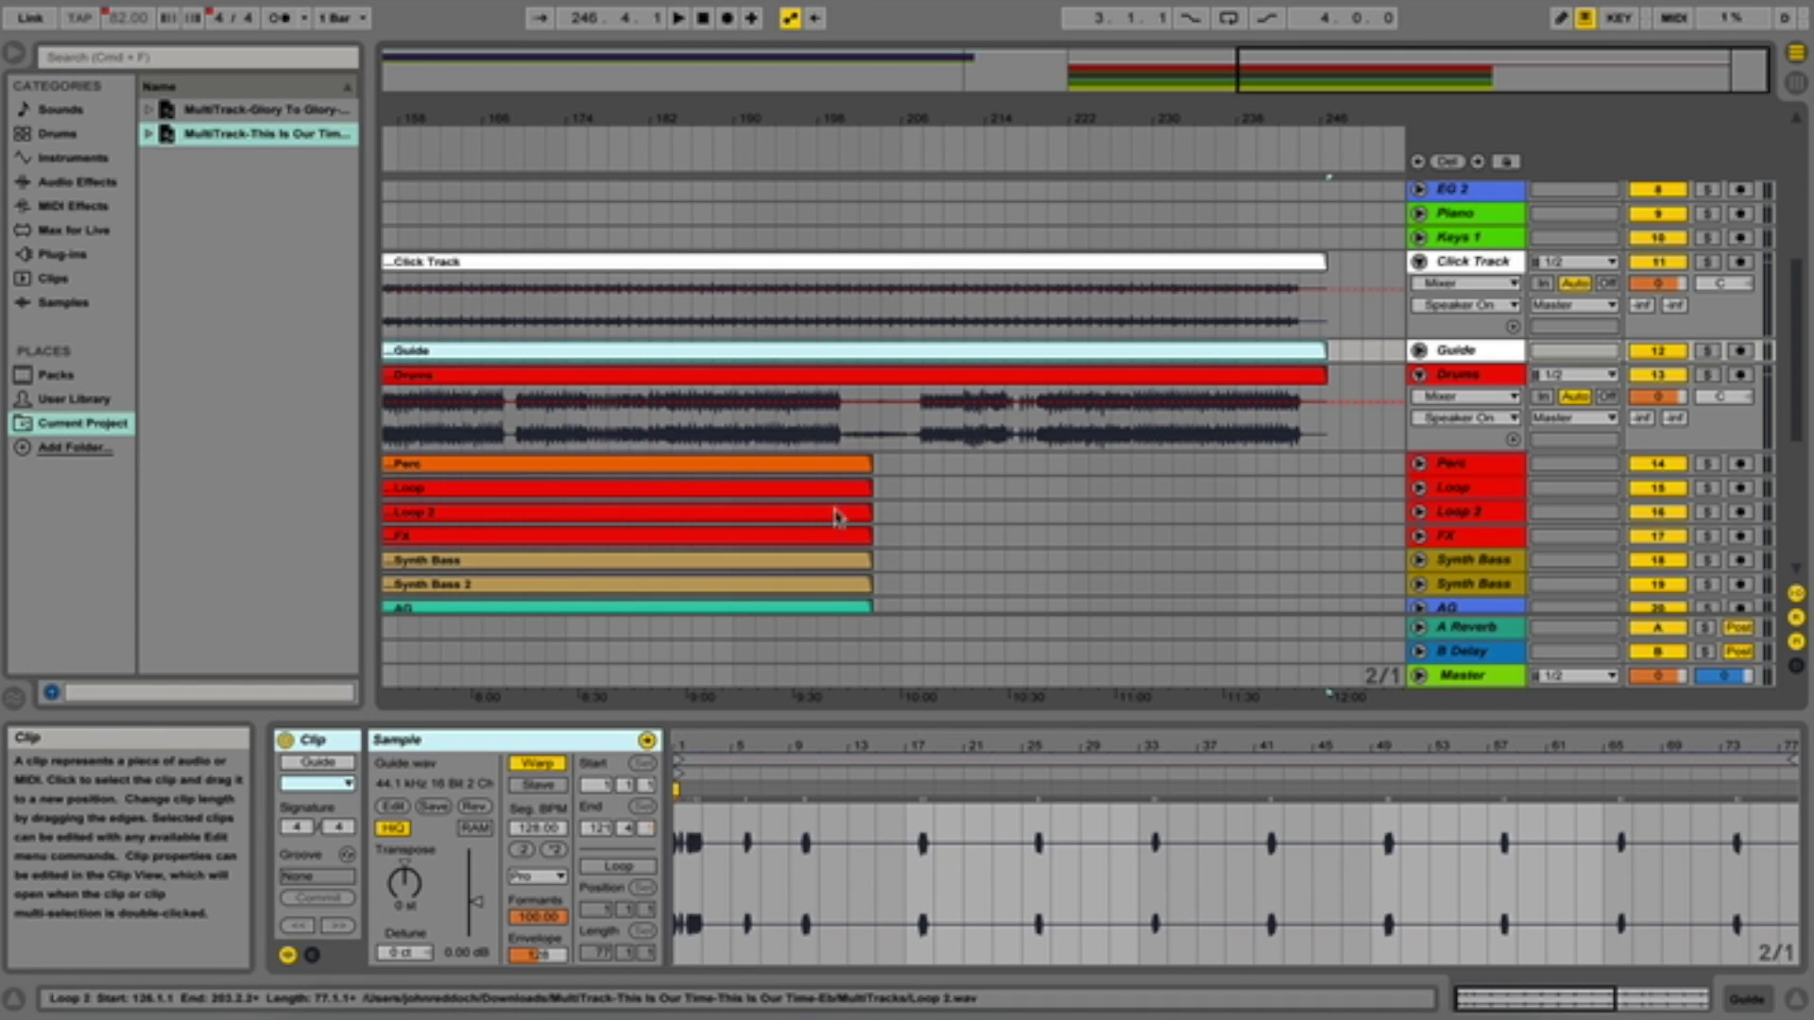
Select the second song's clips from Perc through Choir and extend their ends together to bar 246.4.1
click(823, 464)
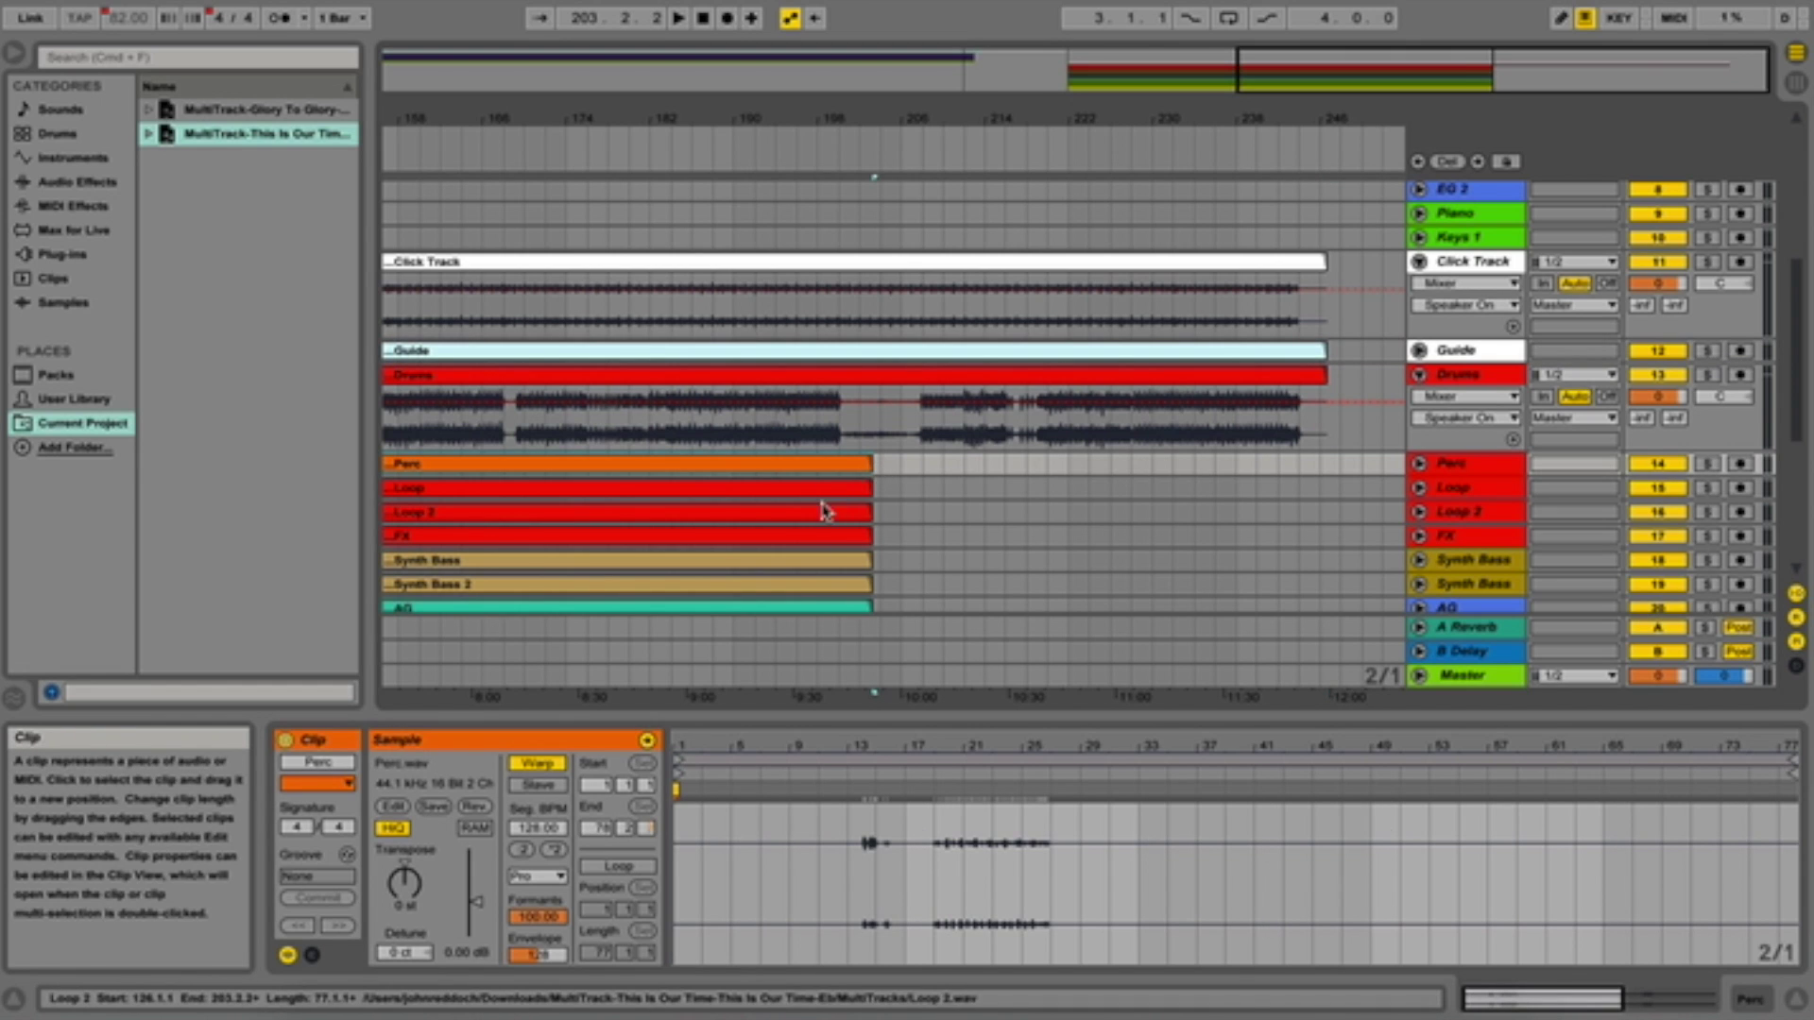
scroll(828, 510, down, 5)
shift+click(838, 602)
drag(871, 601, 1327, 601)
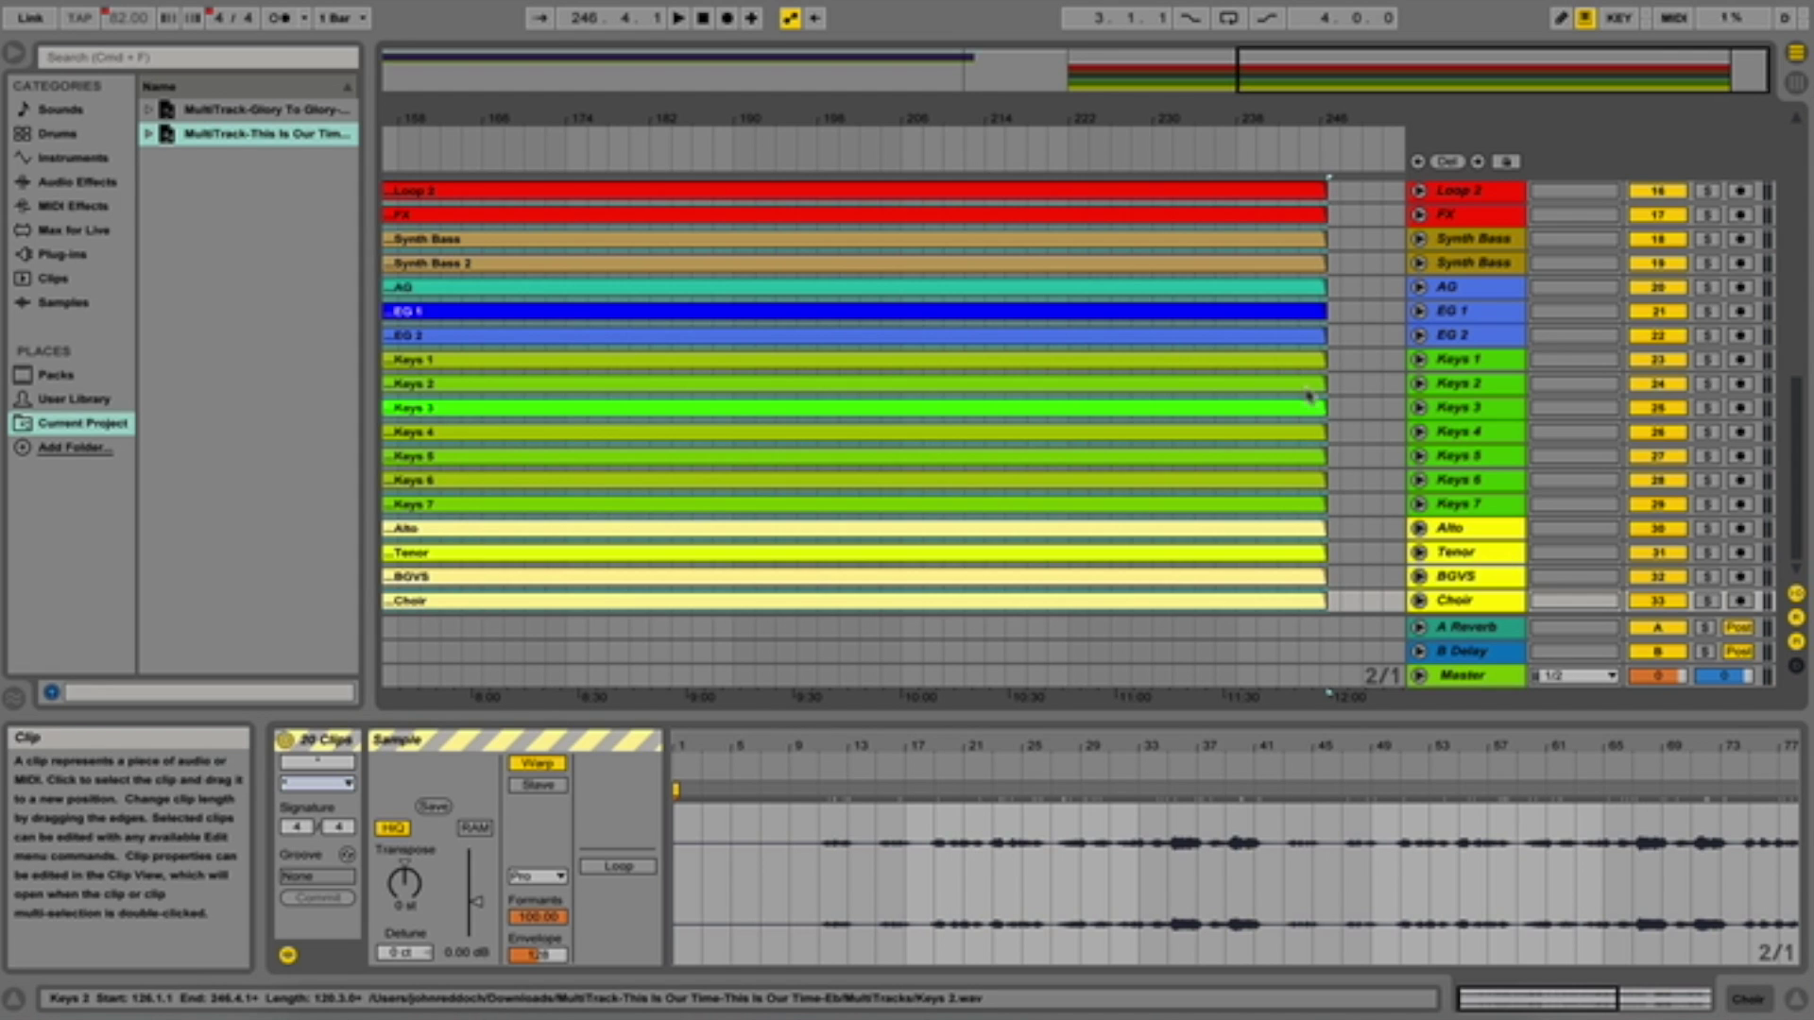
Look over all of the second song's tracks to check that their clips end at the same point
scroll(1307, 396, up, 4)
scroll(1307, 396, down, 3)
scroll(1319, 291, up, 4)
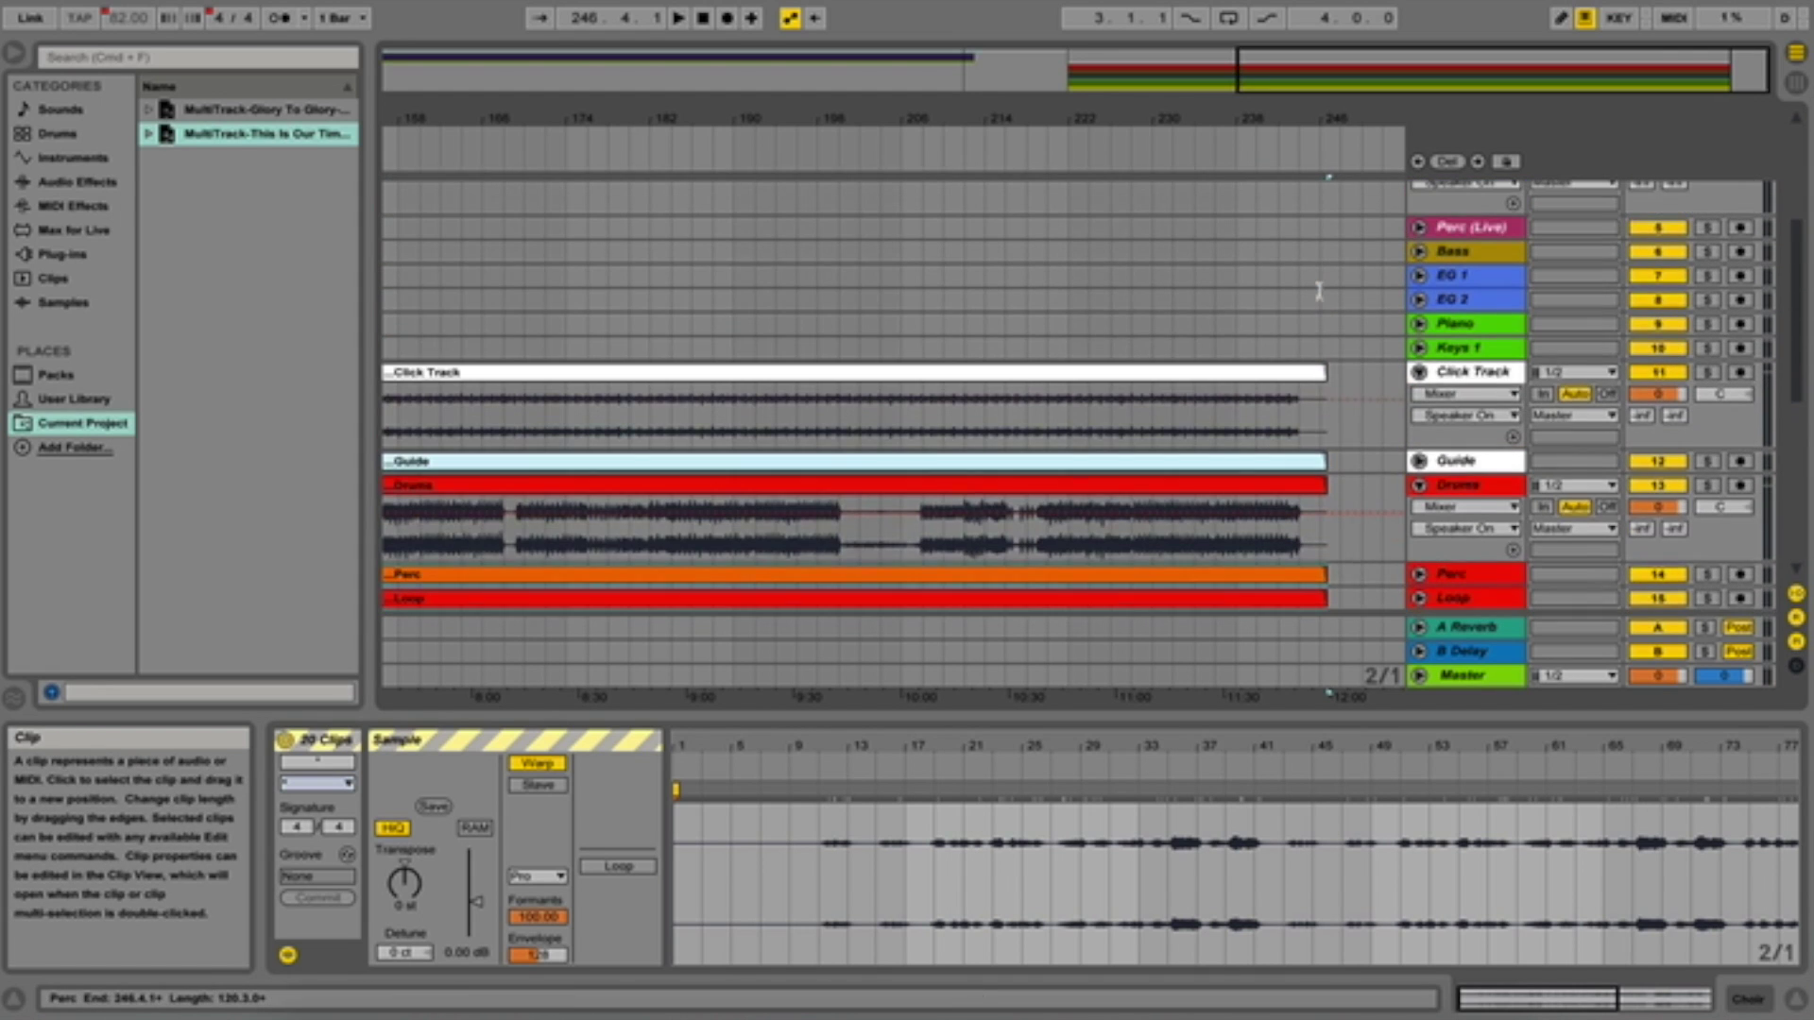
click(1318, 462)
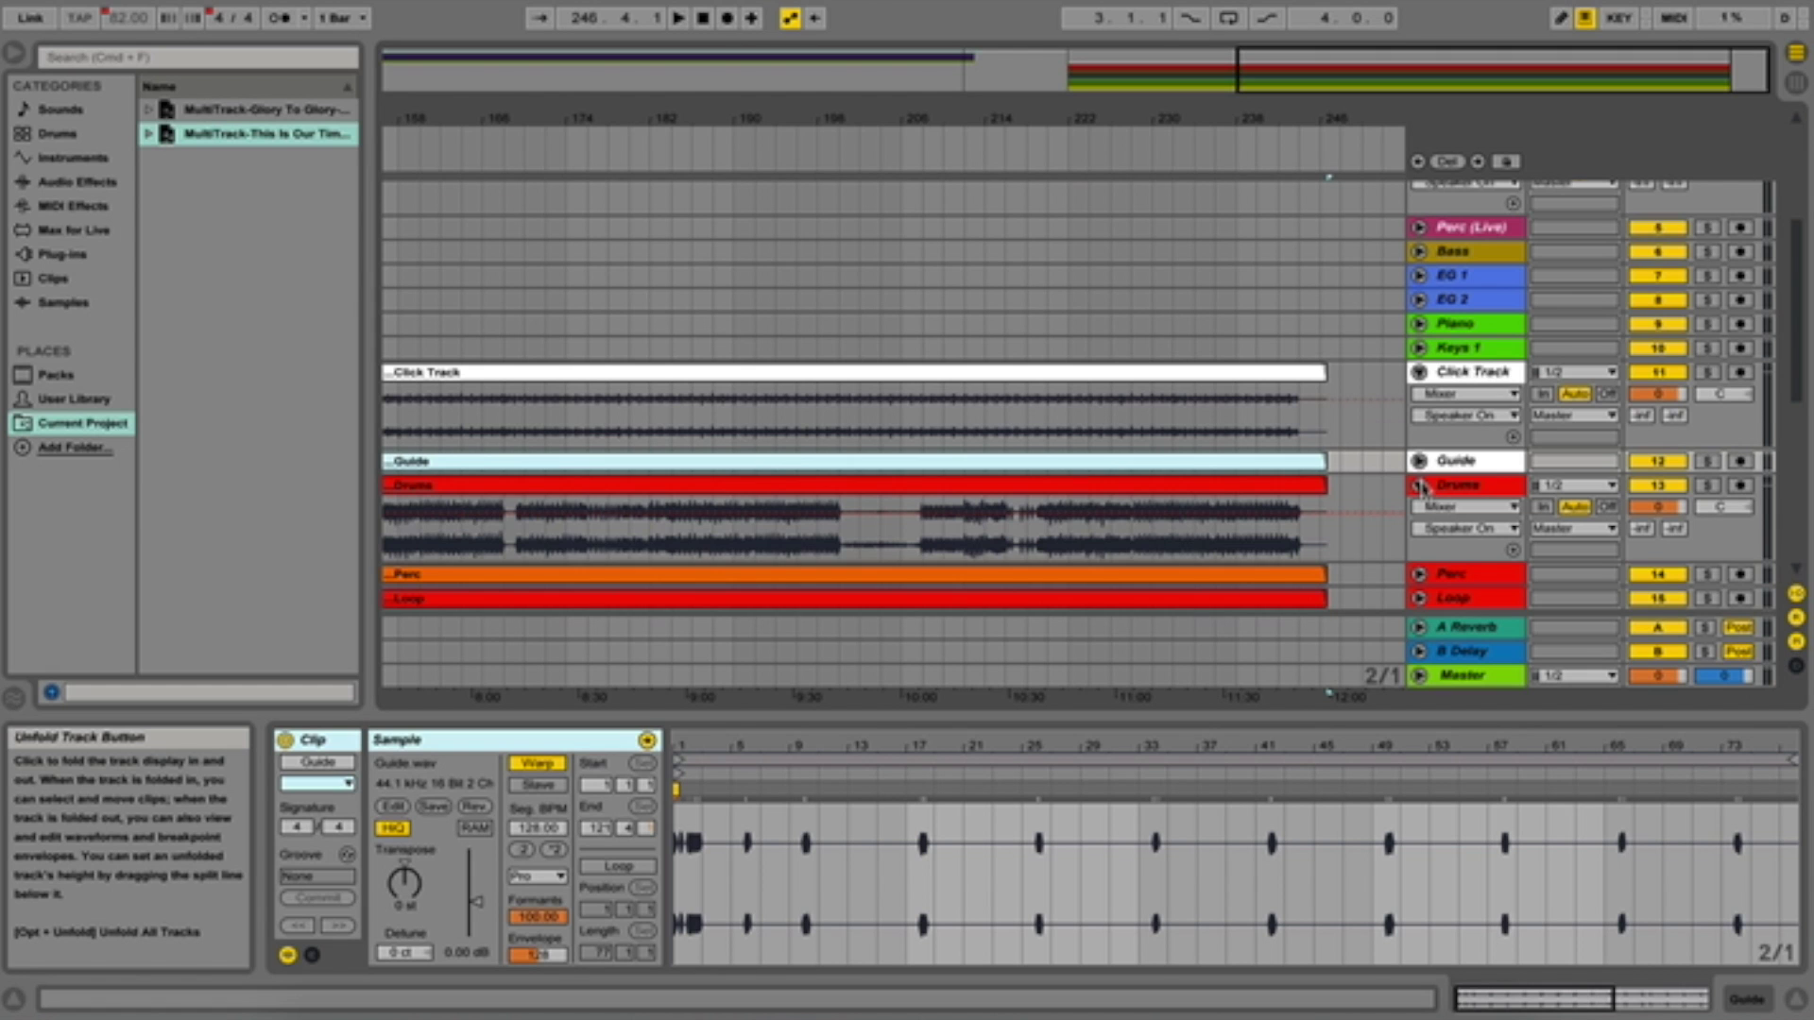
scroll(1422, 487, down, 5)
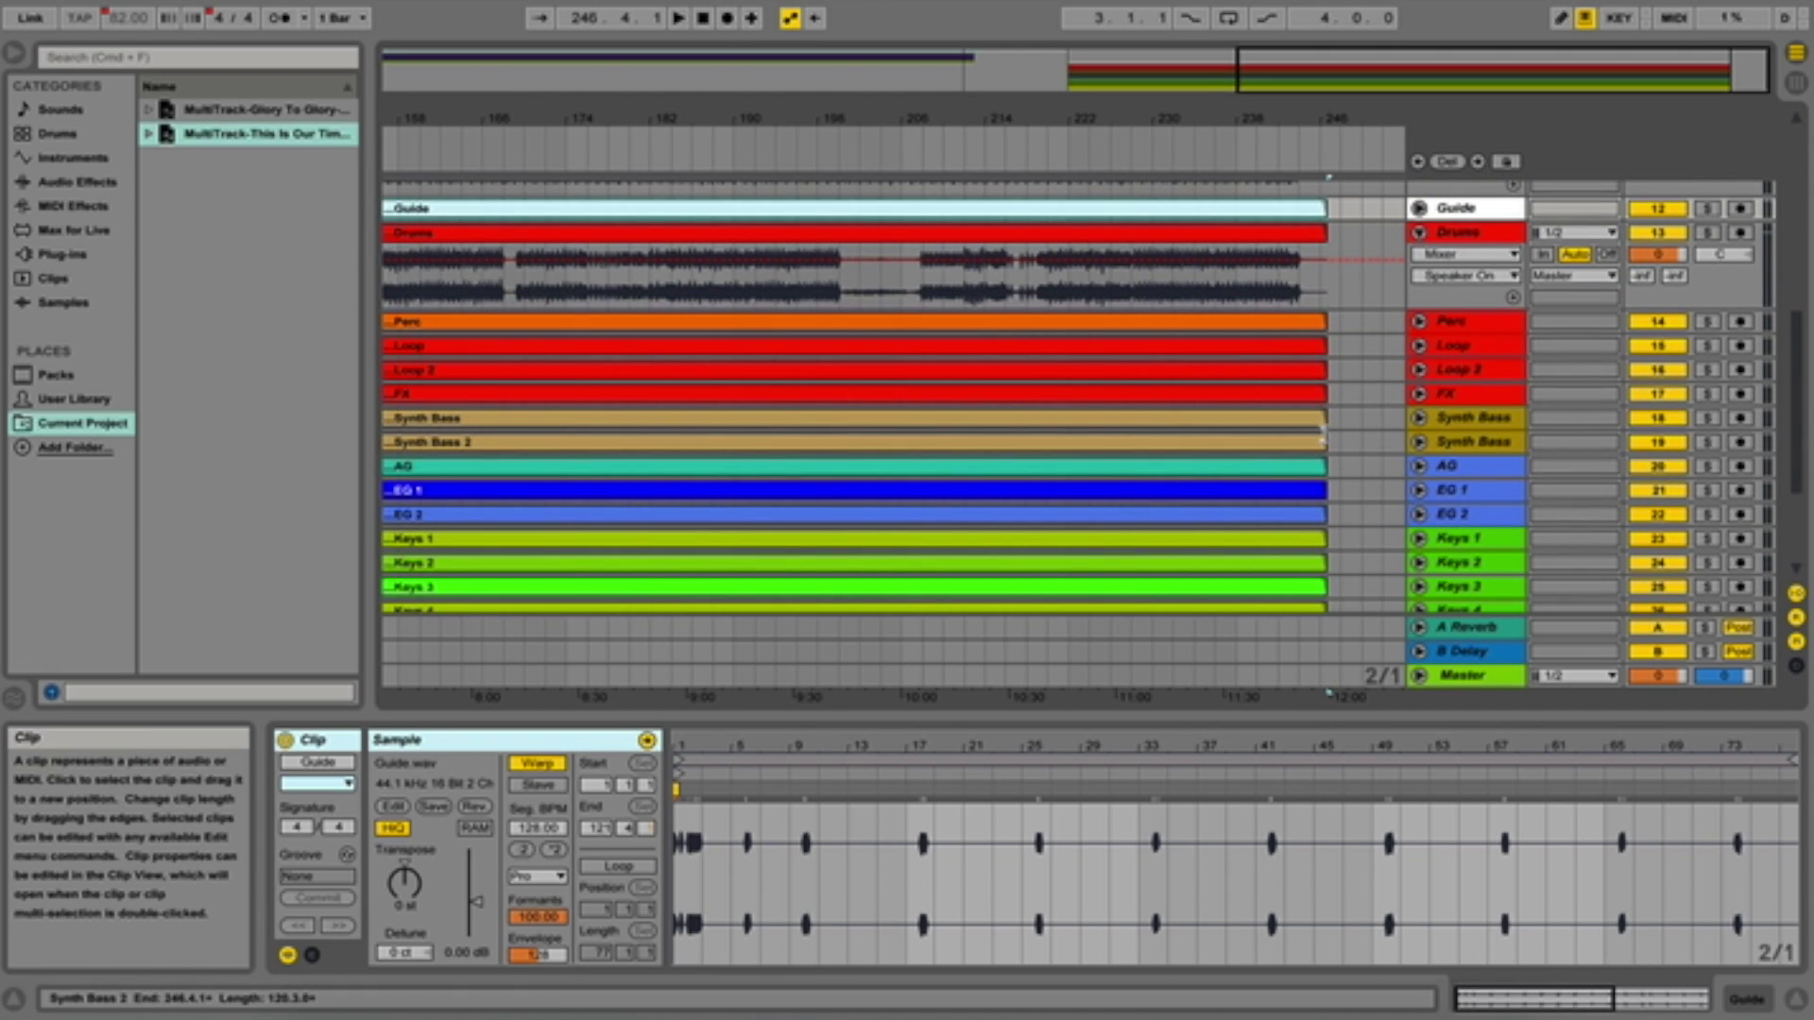
scroll(1282, 470, up, 7)
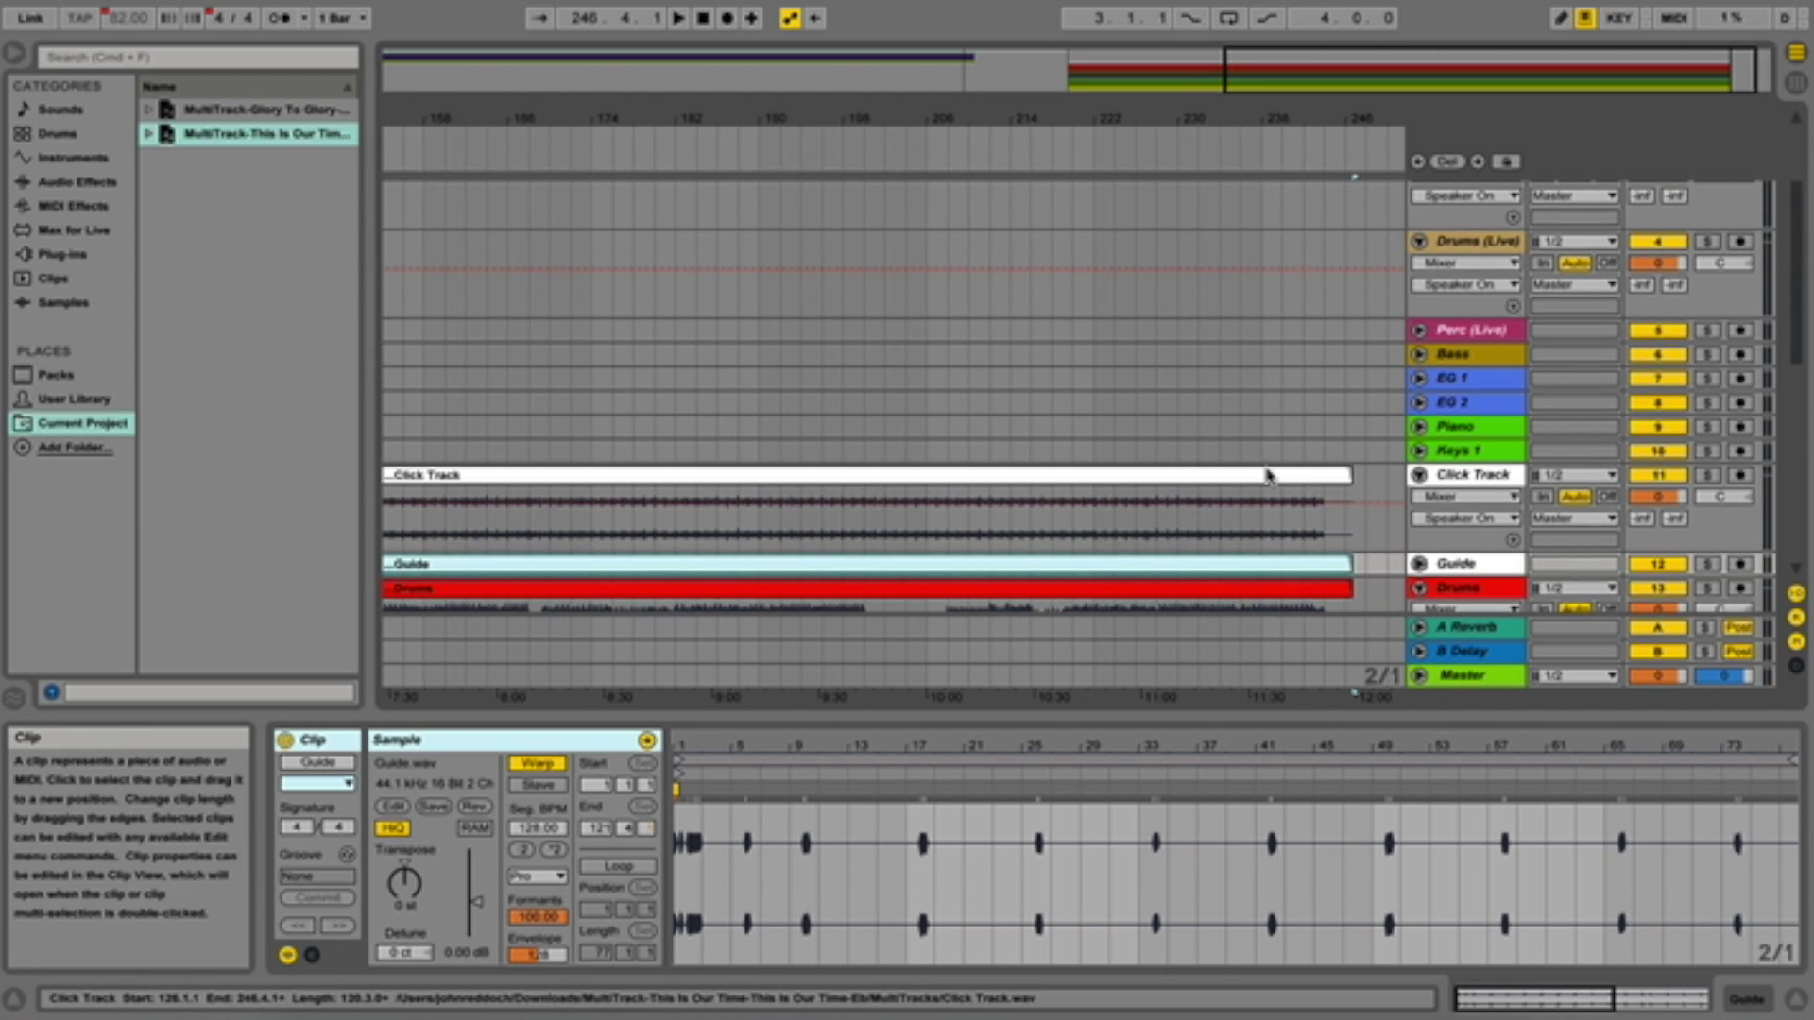
click(1265, 476)
scroll(1262, 483, down, 6)
scroll(1262, 483, left, 3)
scroll(1262, 483, up, 5)
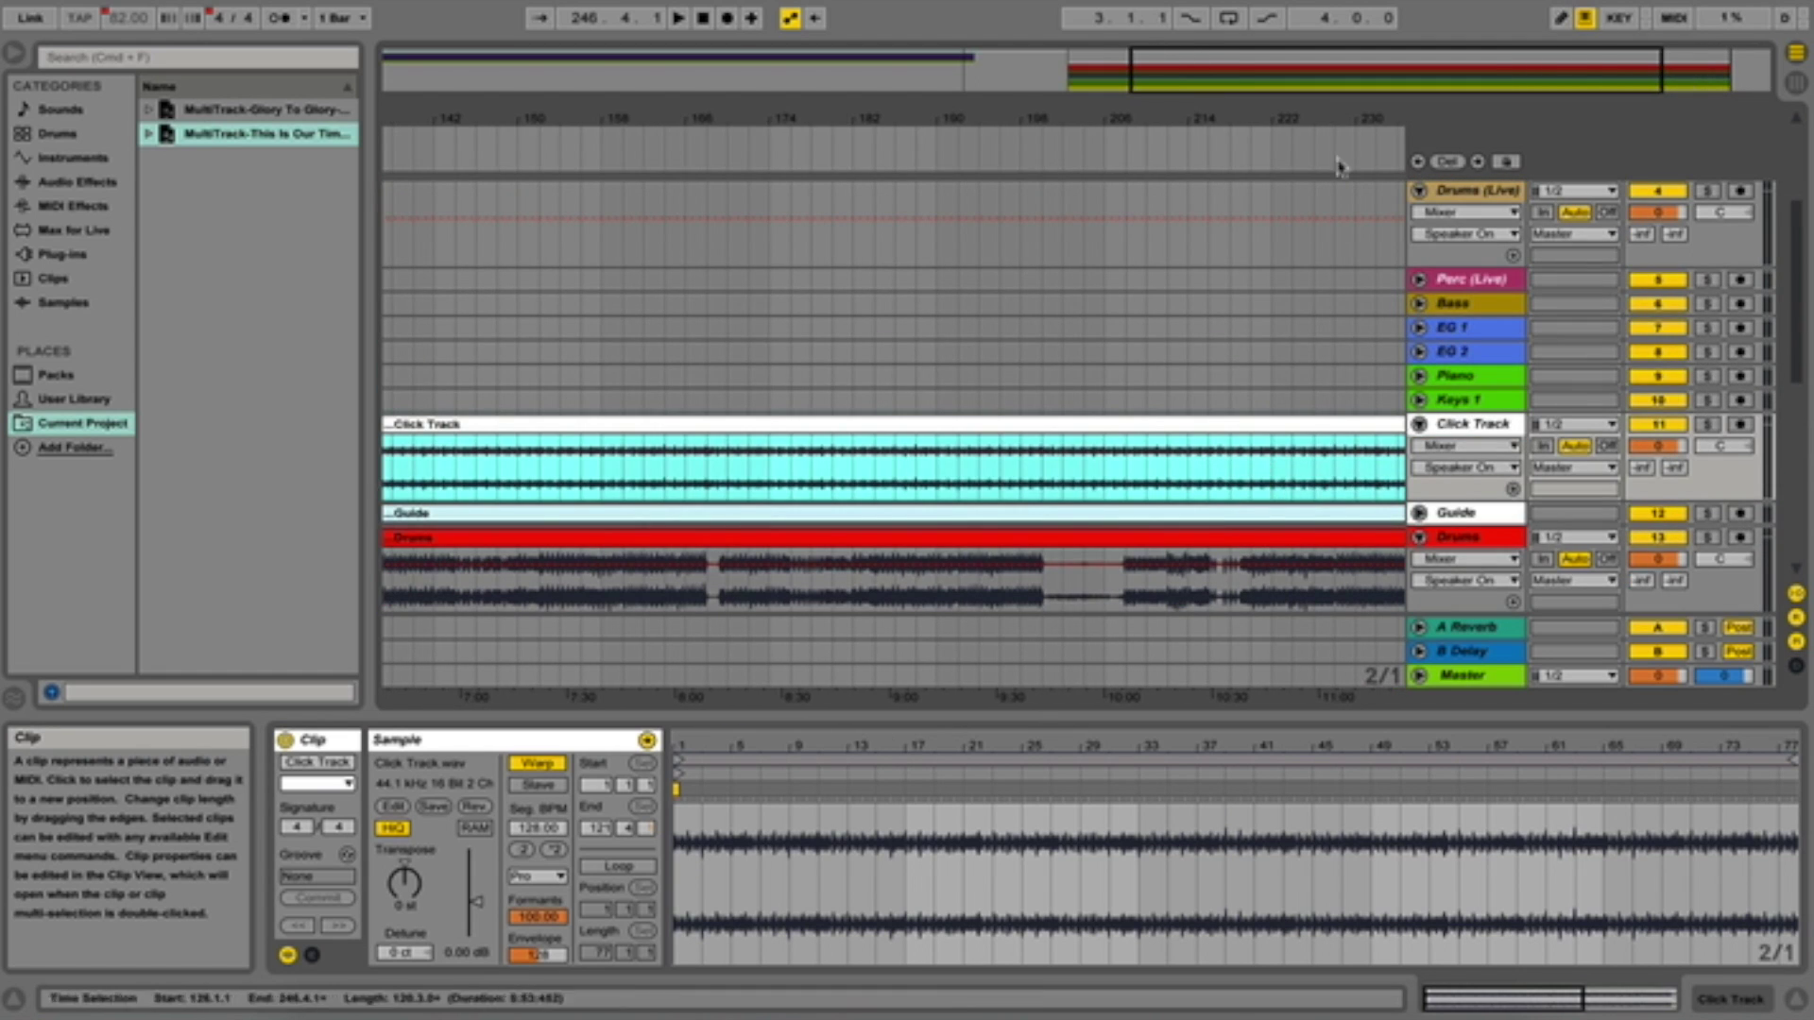
Make the second song's Click Track clip the tempo master and play the set from locator 3
drag(1283, 69, 899, 71)
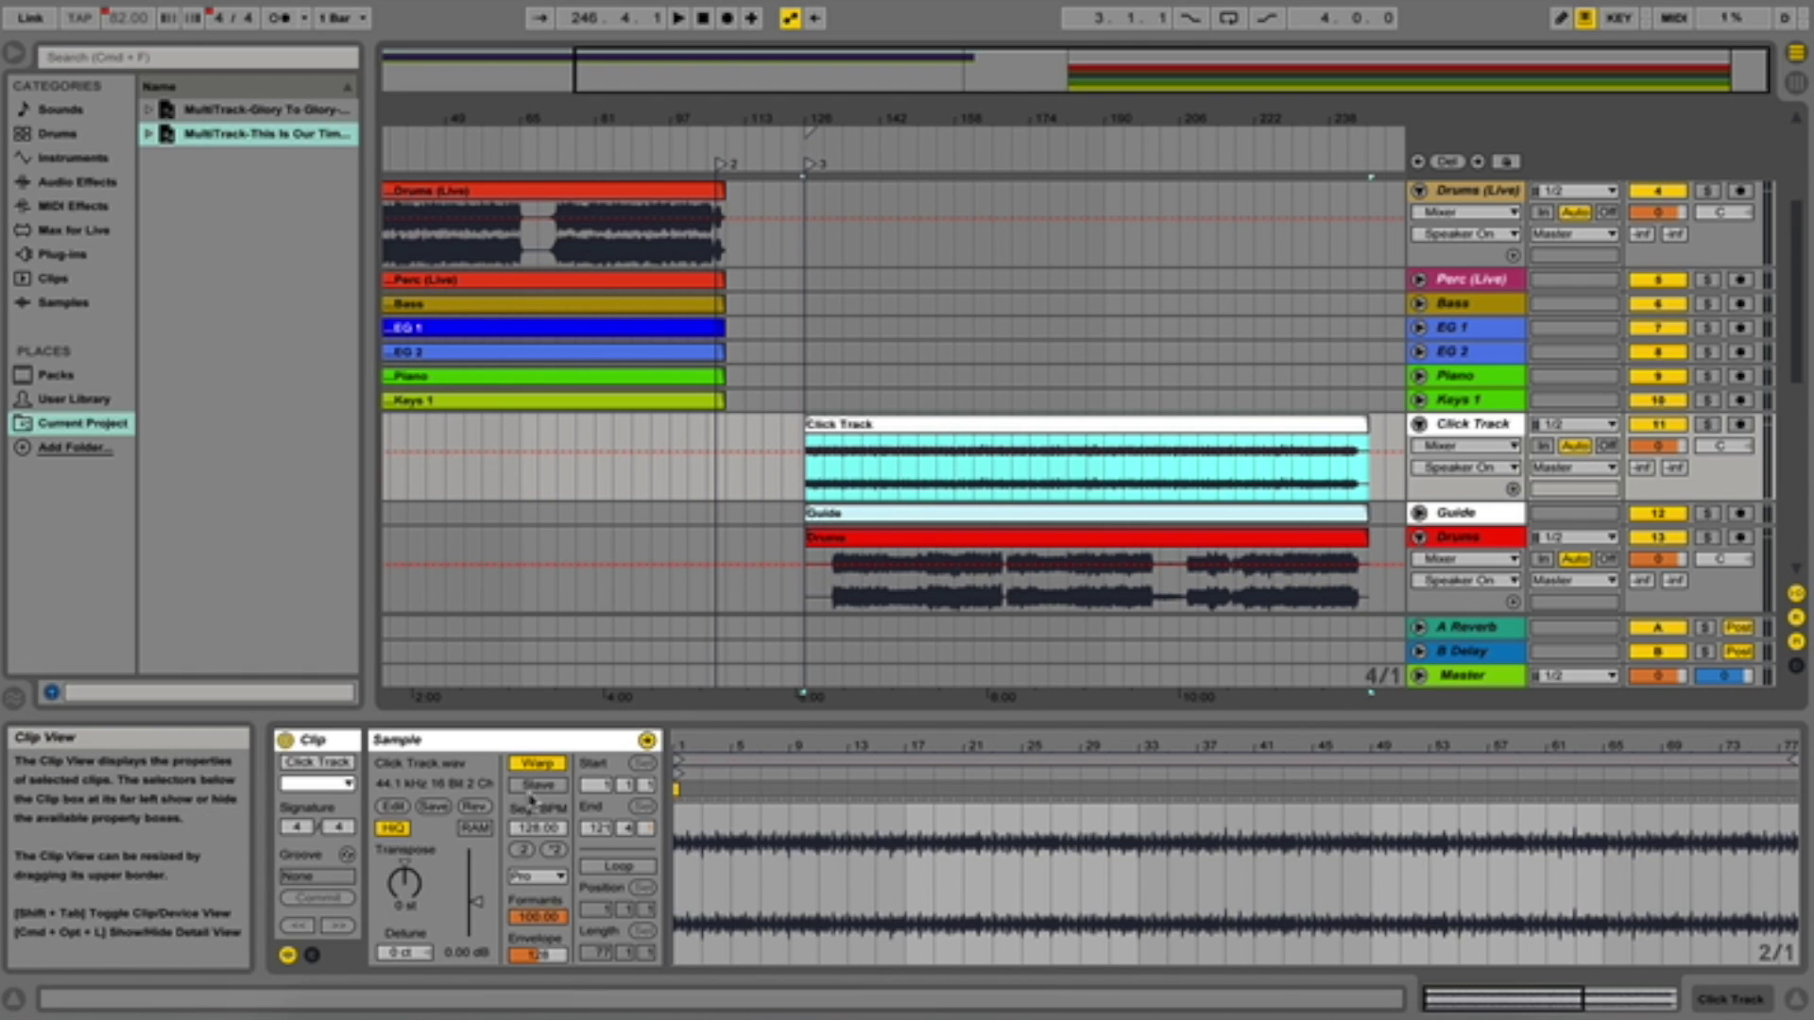
click(934, 511)
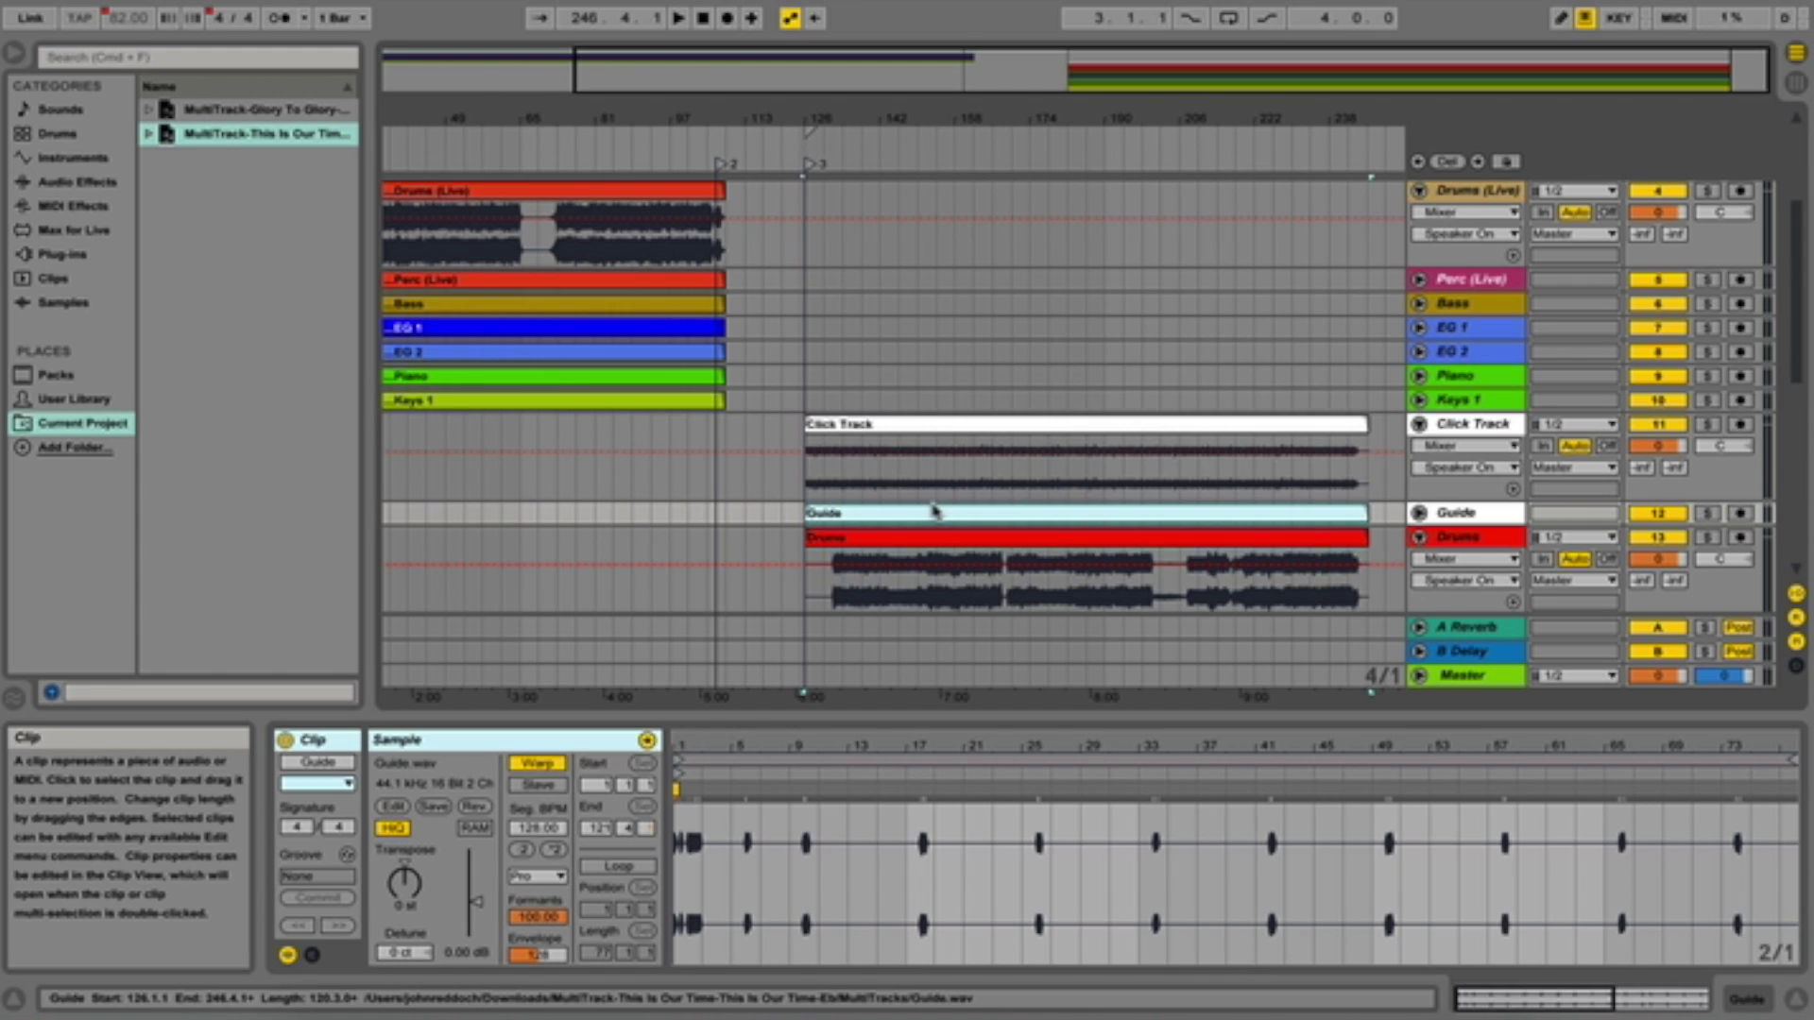
click(933, 424)
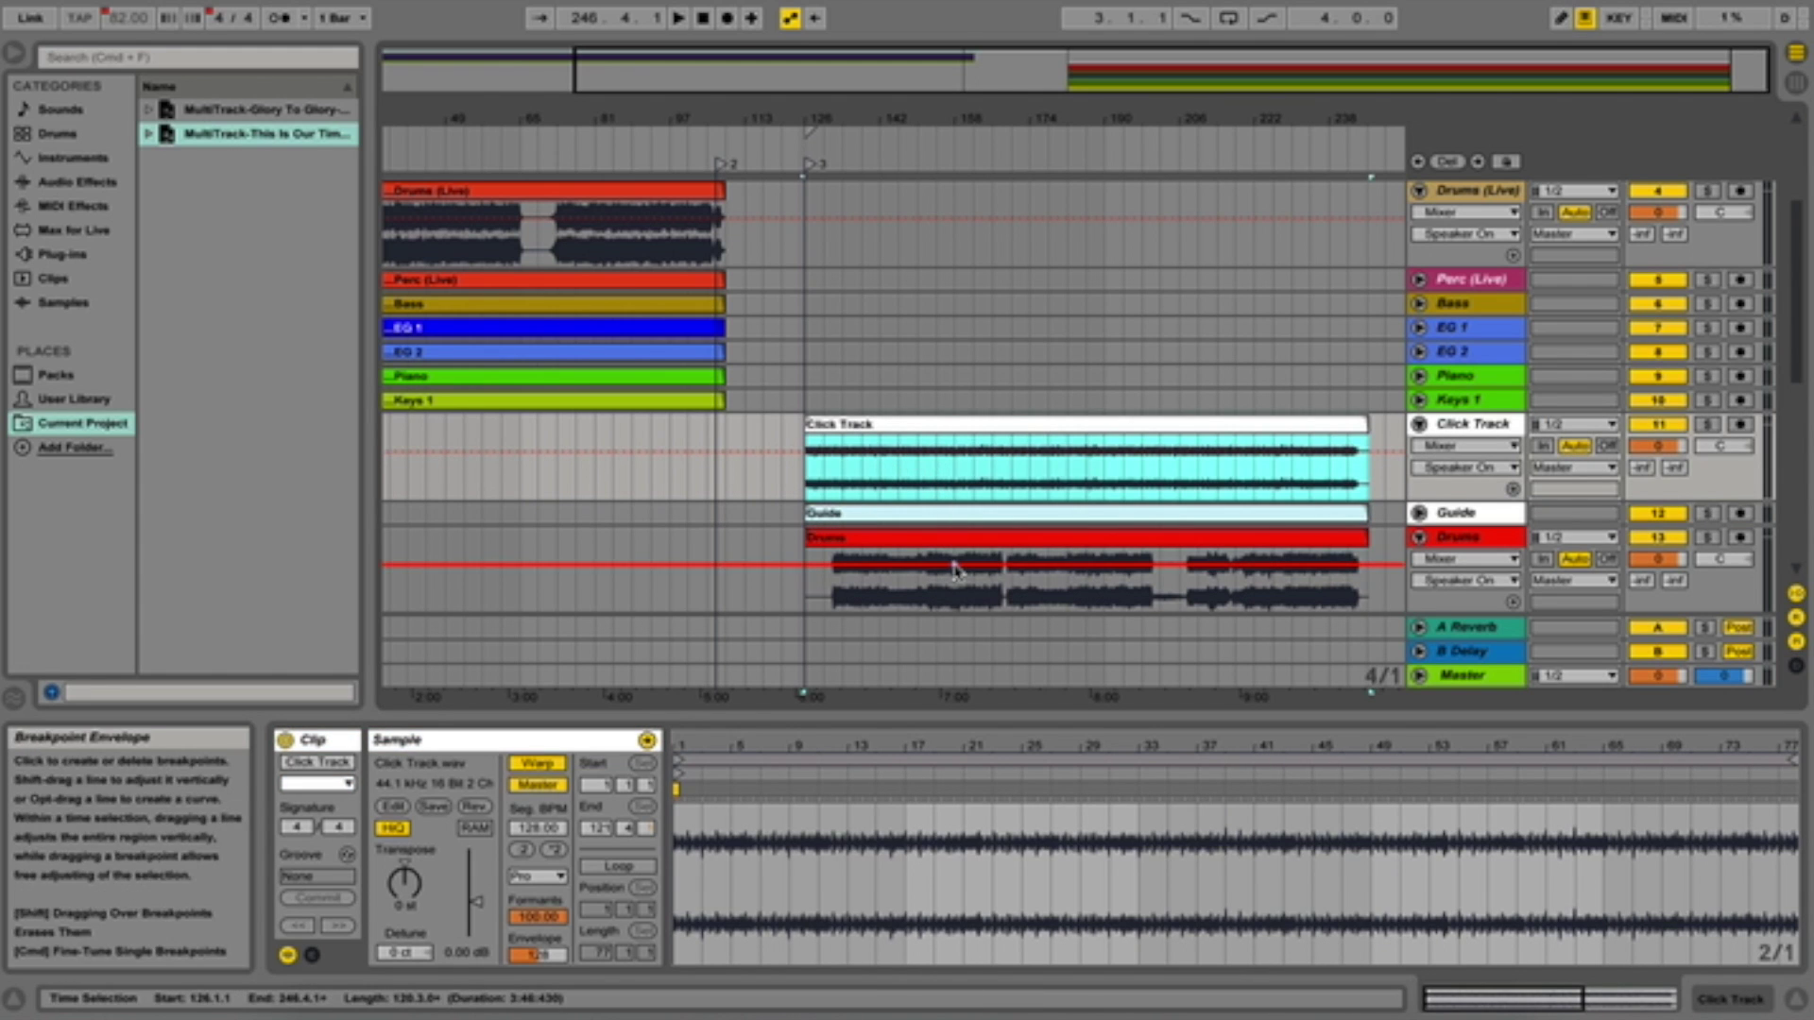
click(808, 167)
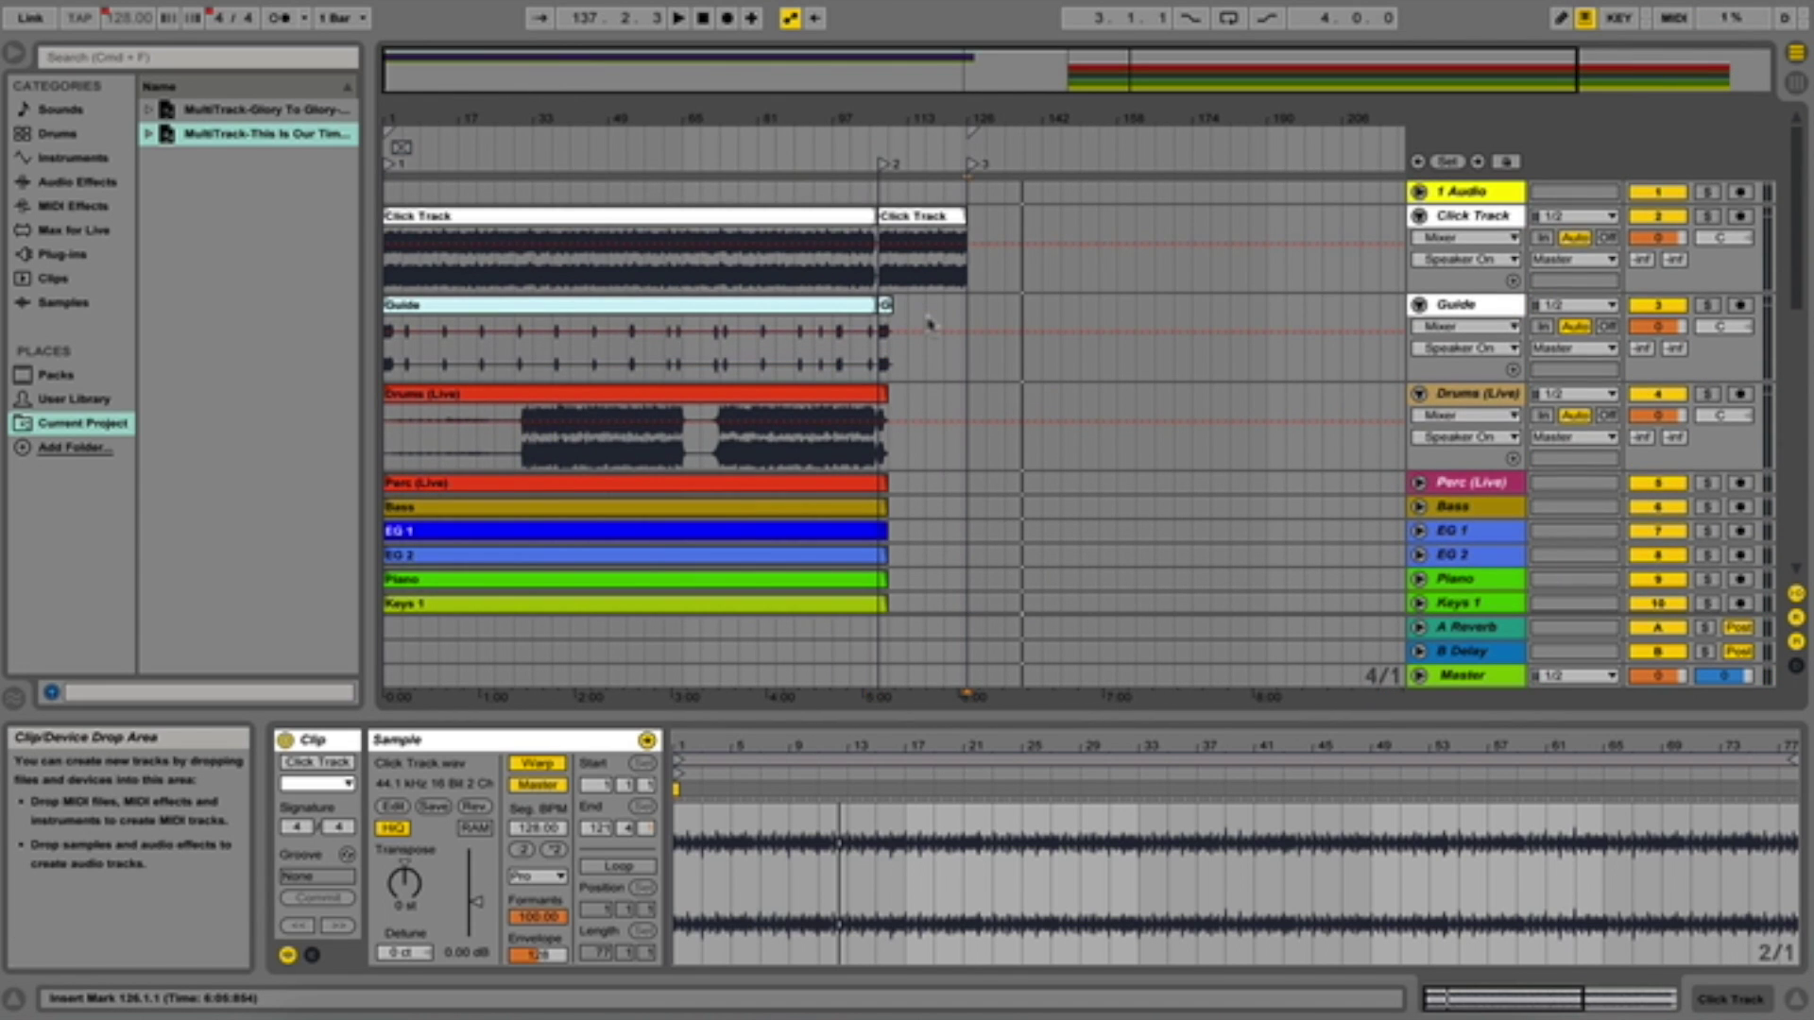
Fold the second song's Drums track and return to the upper tracks of the arrangement
scroll(929, 324, right, 4)
scroll(930, 324, down, 9)
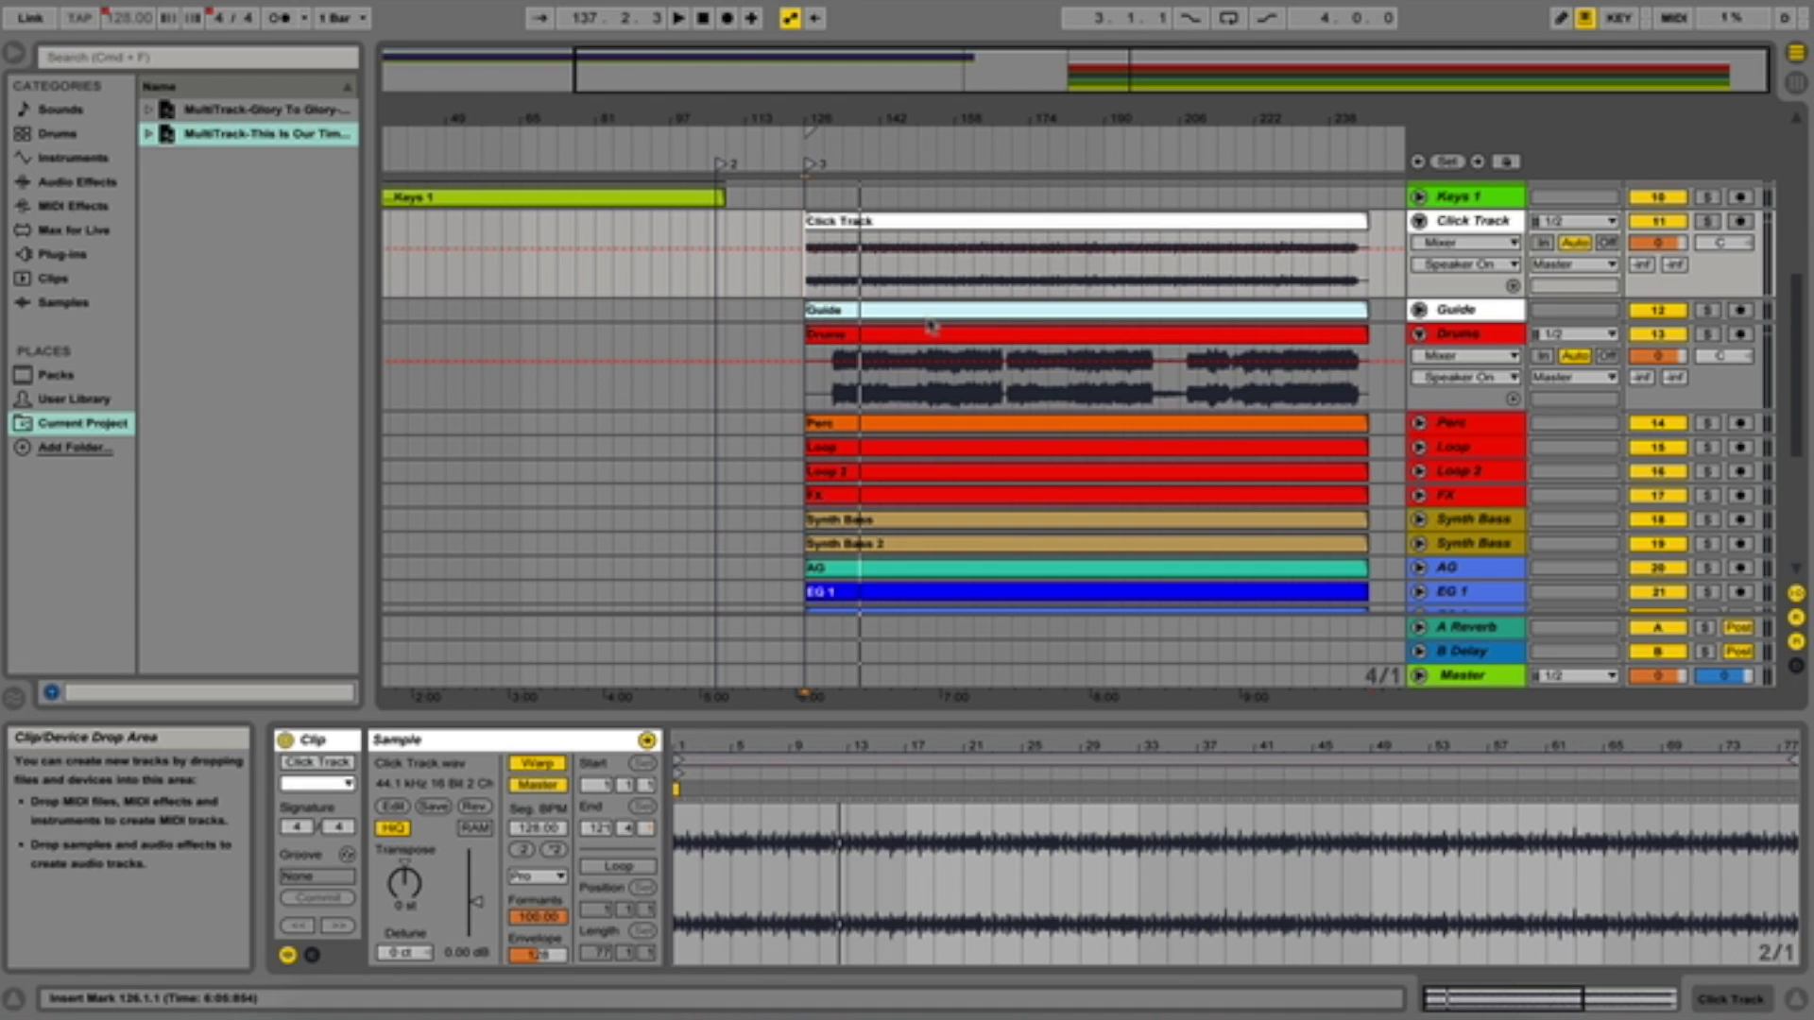
click(1419, 334)
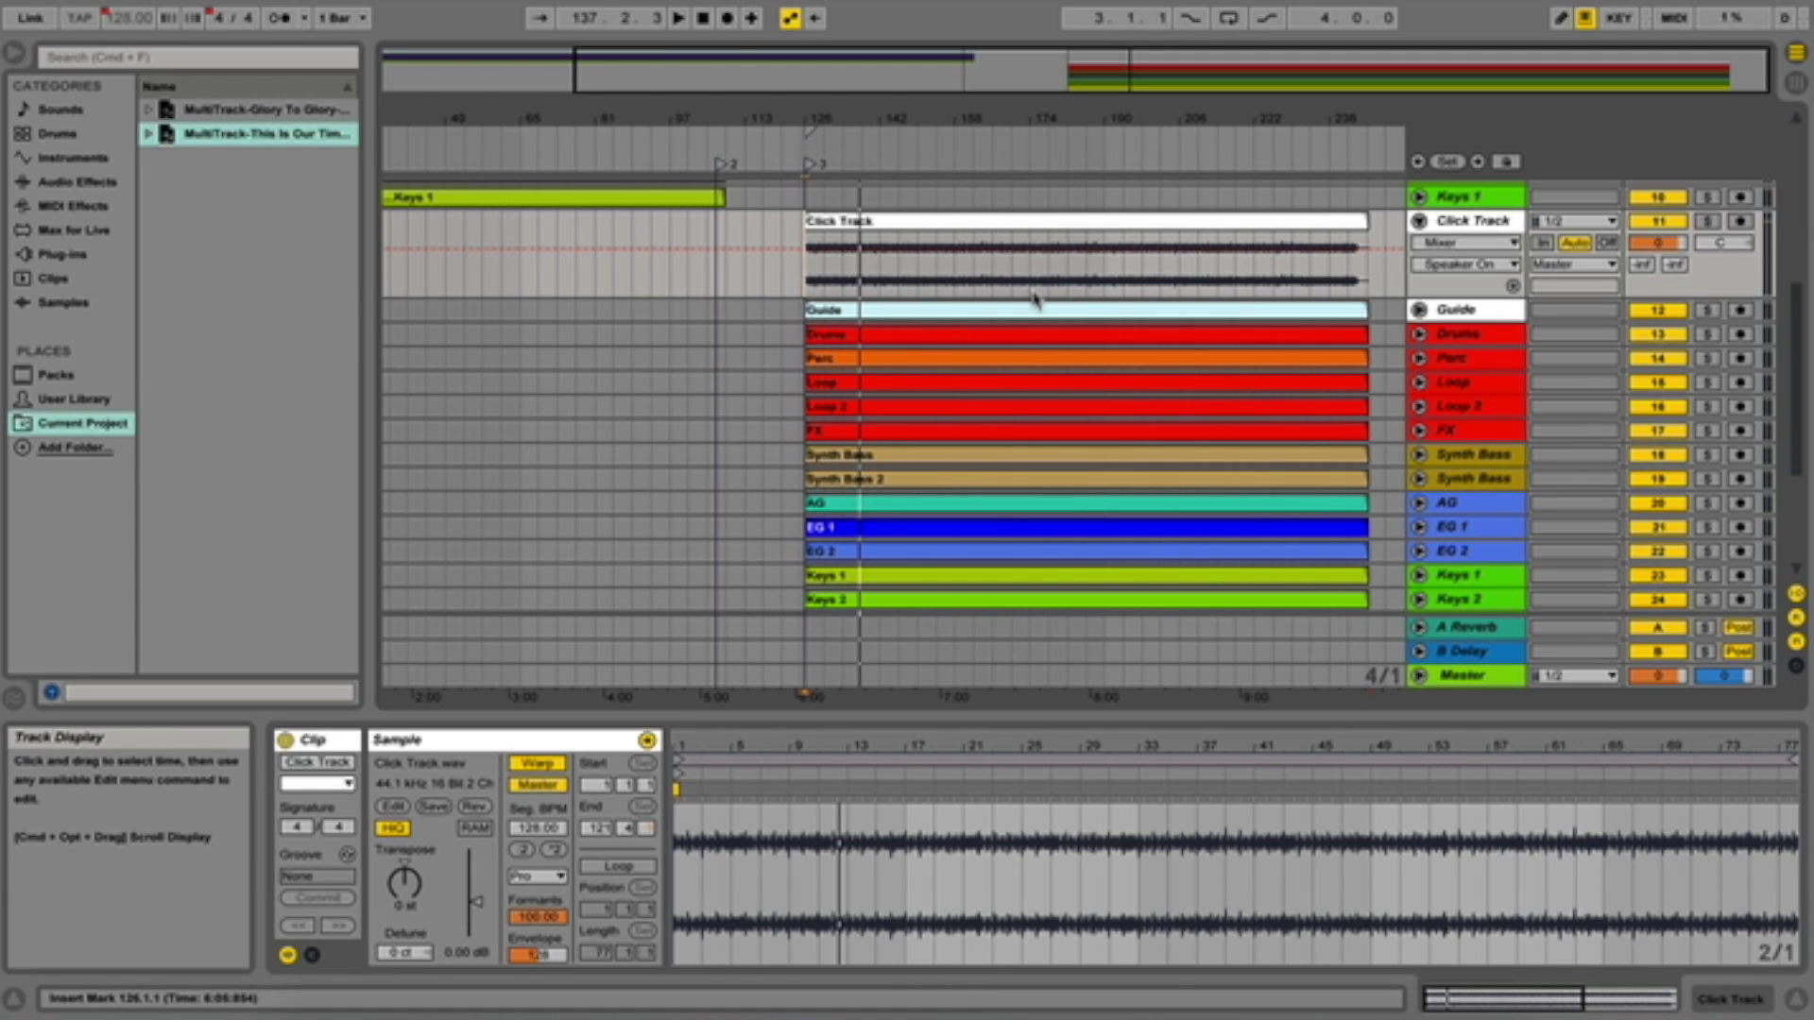
scroll(1036, 301, up, 9)
scroll(1037, 301, left, 3)
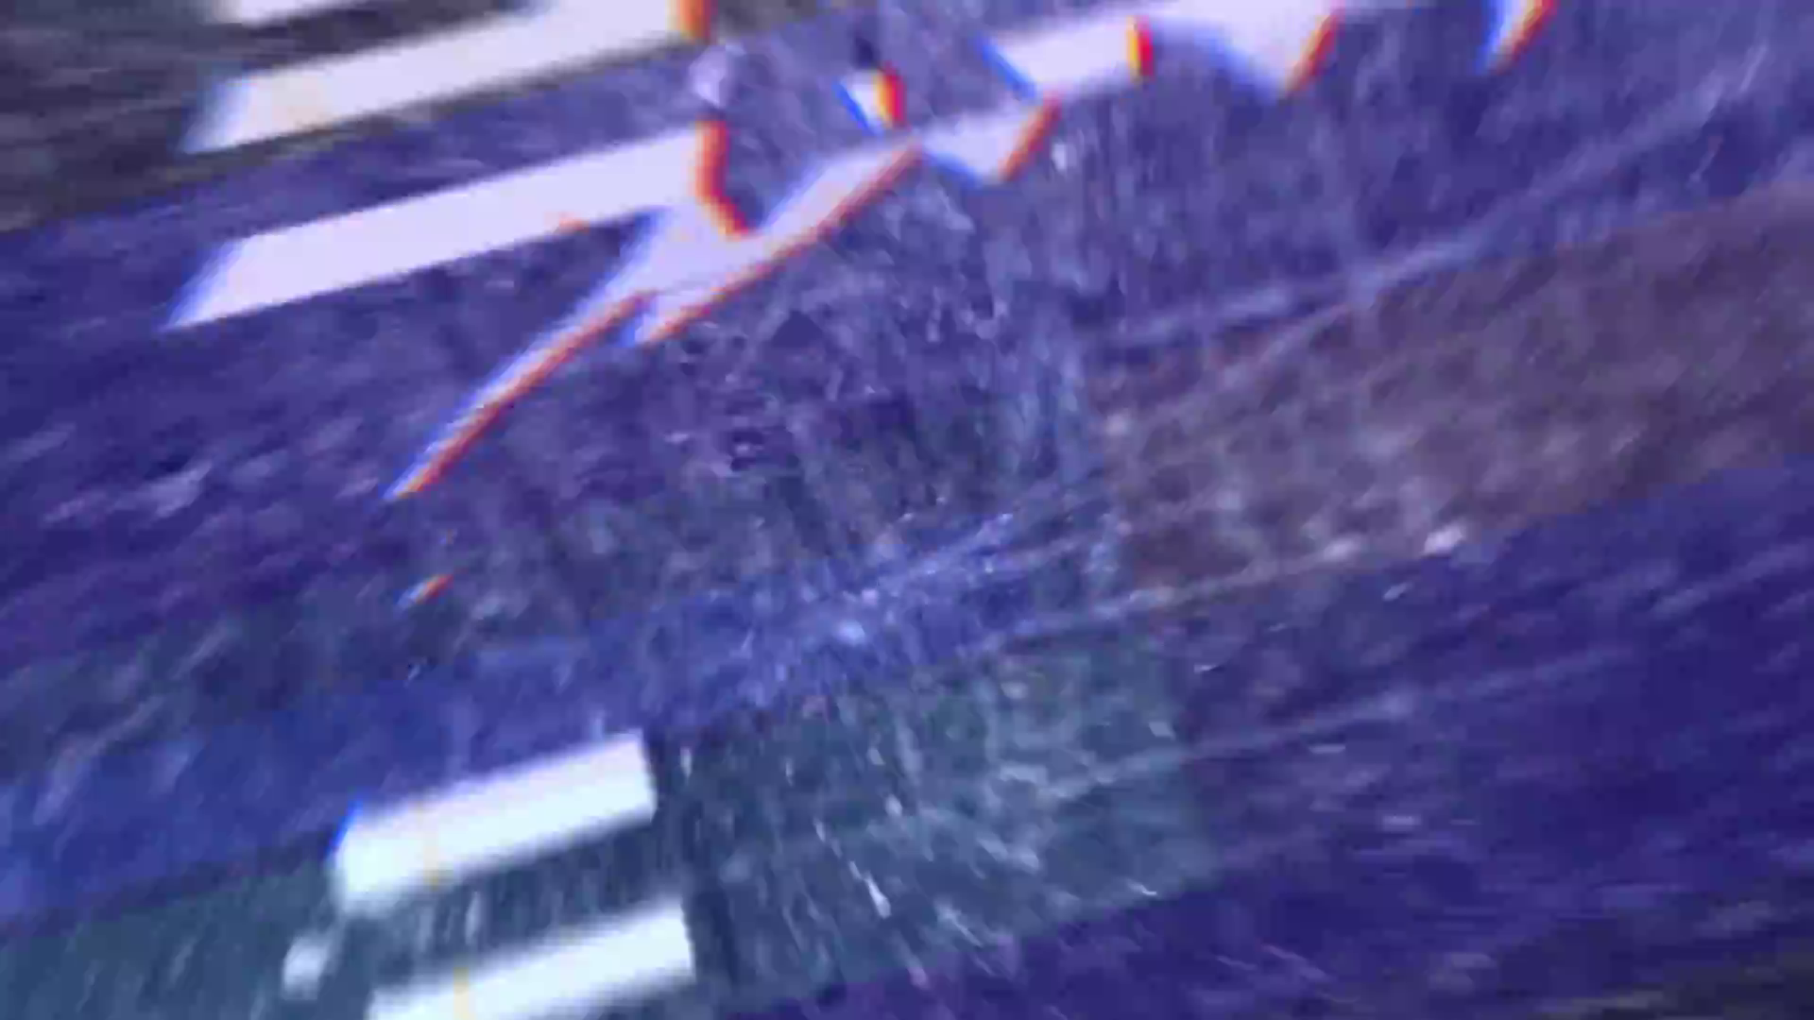